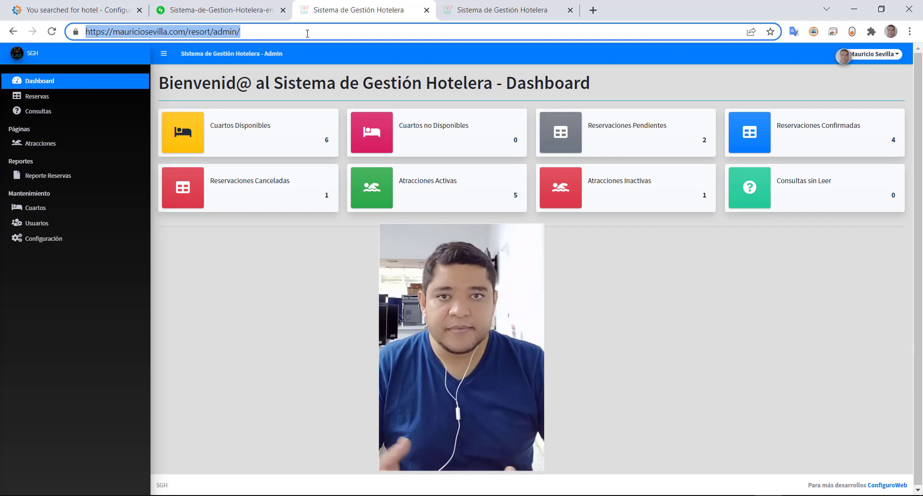
- From the blog's hotel search results, open the Sistema de Gestión Hotelera article and scroll through it
click(38, 16)
scroll(353, 277, down, 4)
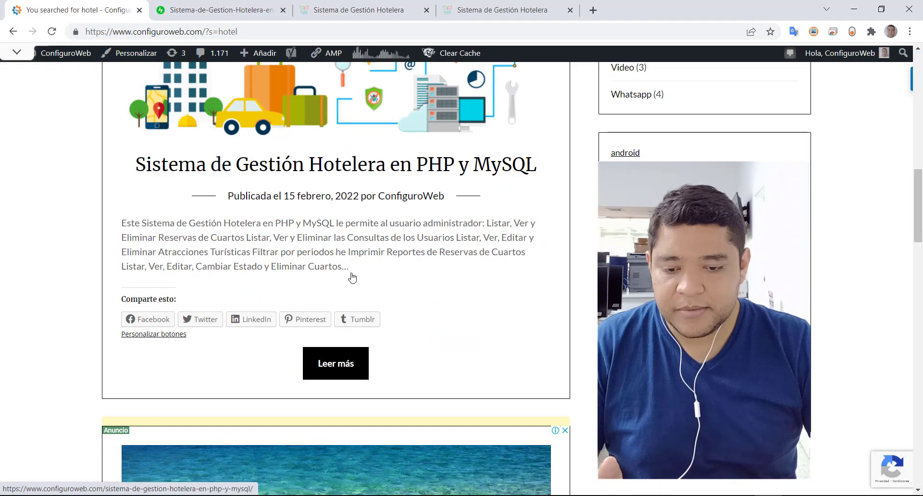
click(332, 373)
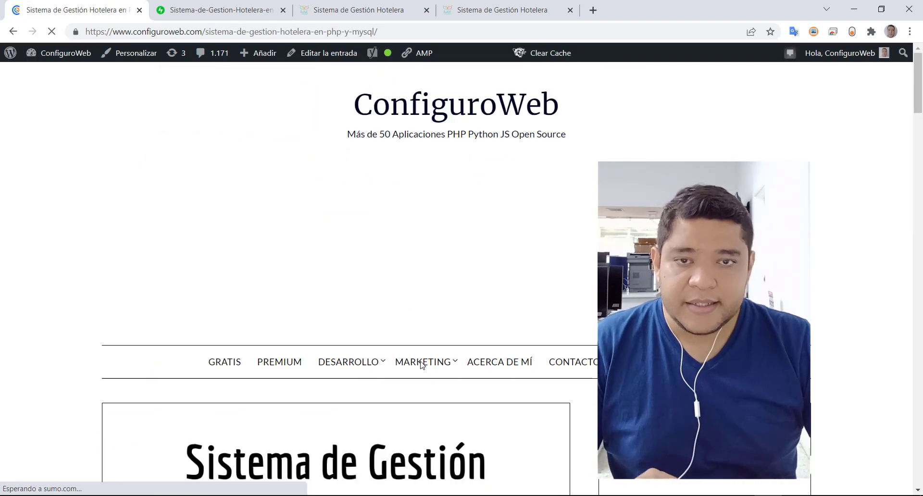
scroll(421, 365, down, 6)
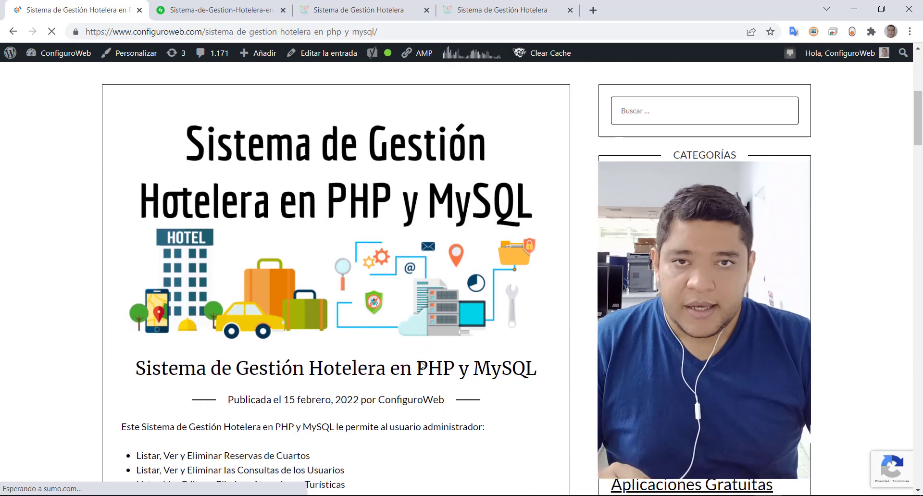
scroll(421, 365, down, 10)
scroll(421, 365, down, 6)
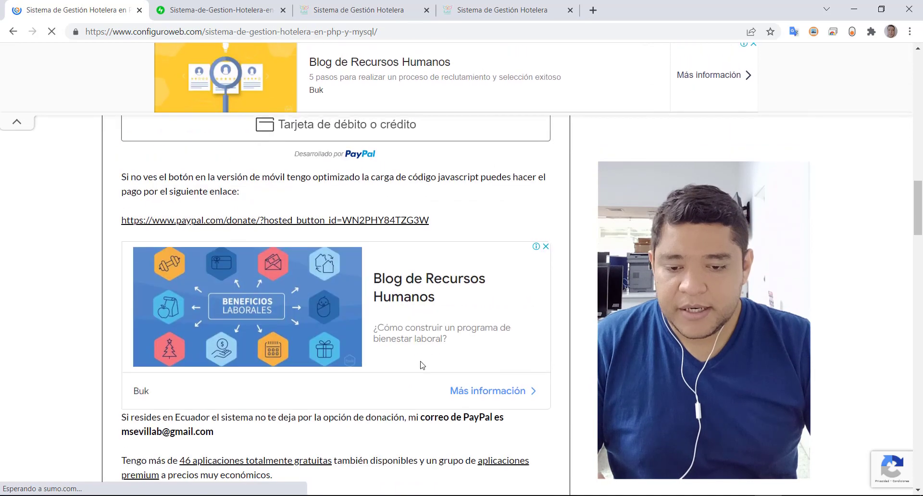
scroll(421, 365, up, 6)
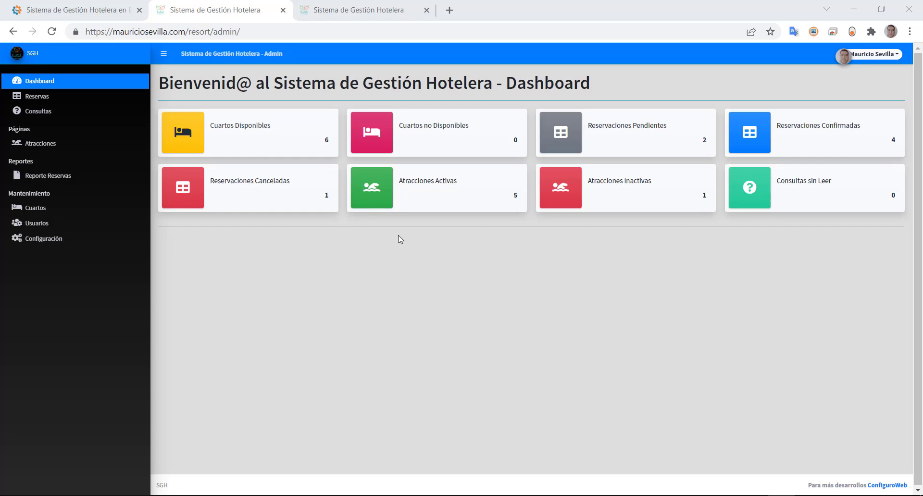
- Highlight each dashboard counter title, Cuartos Disponibles through Atracciones Inactivas, then select the admin page URL
drag(228, 128, 270, 127)
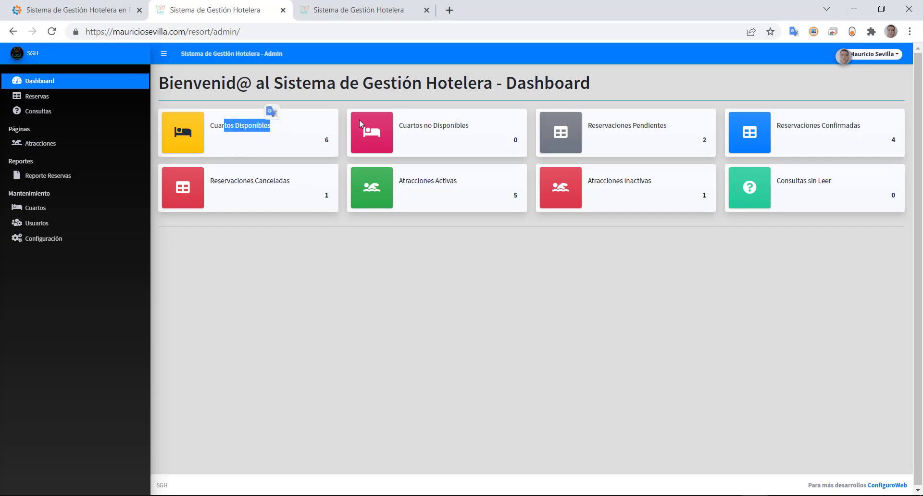
drag(420, 126, 470, 131)
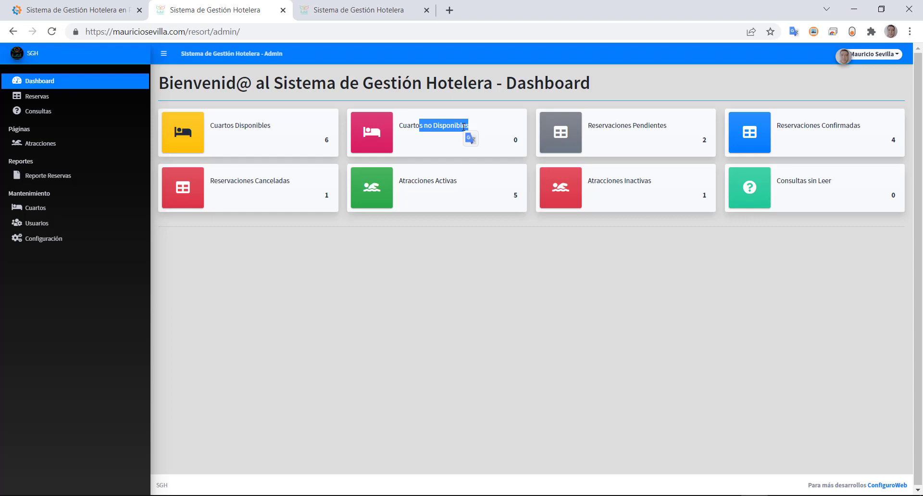
drag(631, 126, 692, 127)
drag(794, 126, 841, 126)
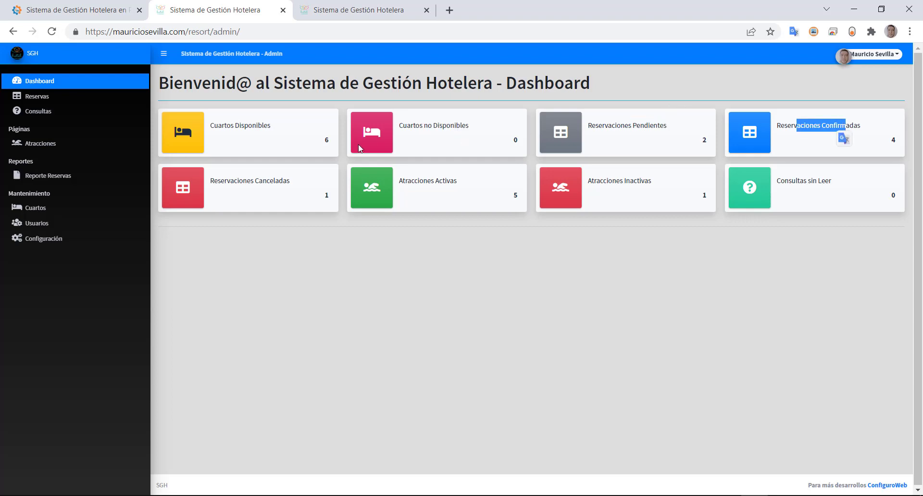
click(222, 178)
drag(222, 178, 293, 182)
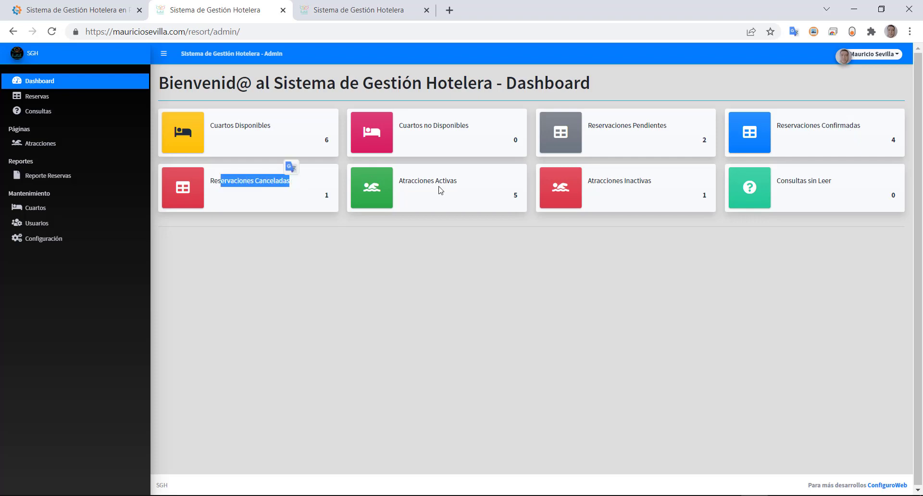
drag(413, 179, 447, 178)
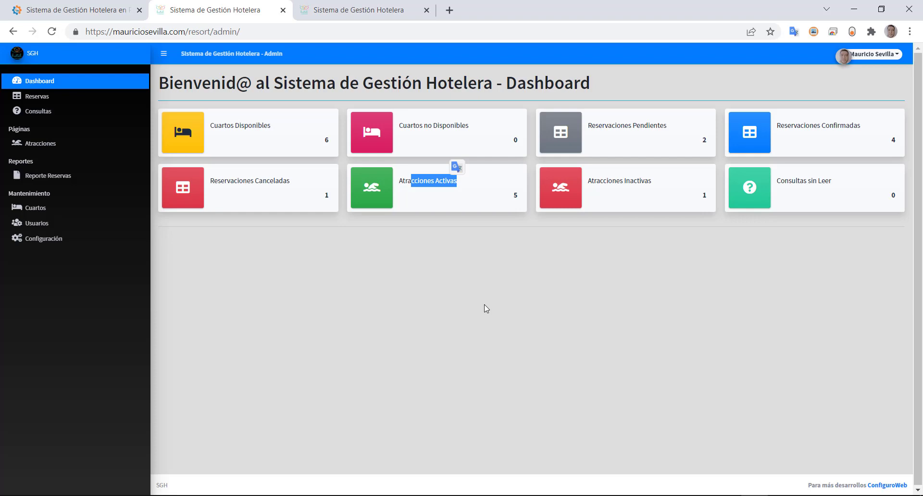
drag(612, 182, 692, 183)
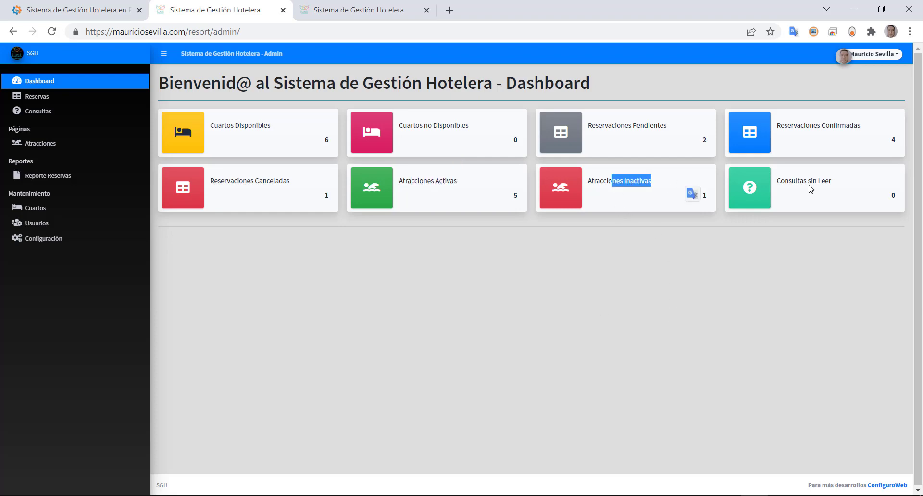
drag(185, 32, 84, 32)
key(ctrl+c)
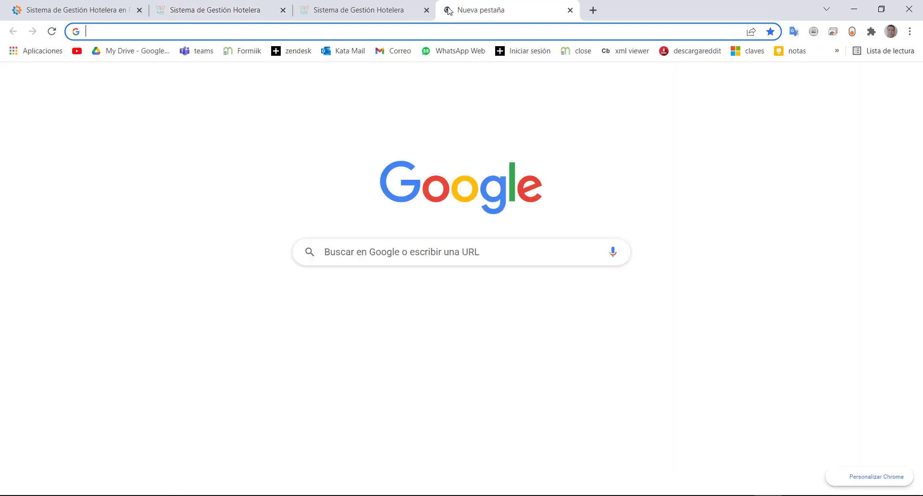
- In a new tab, load the public site at mauriciosevilla.com/resort
click(449, 10)
key(ctrl+v)
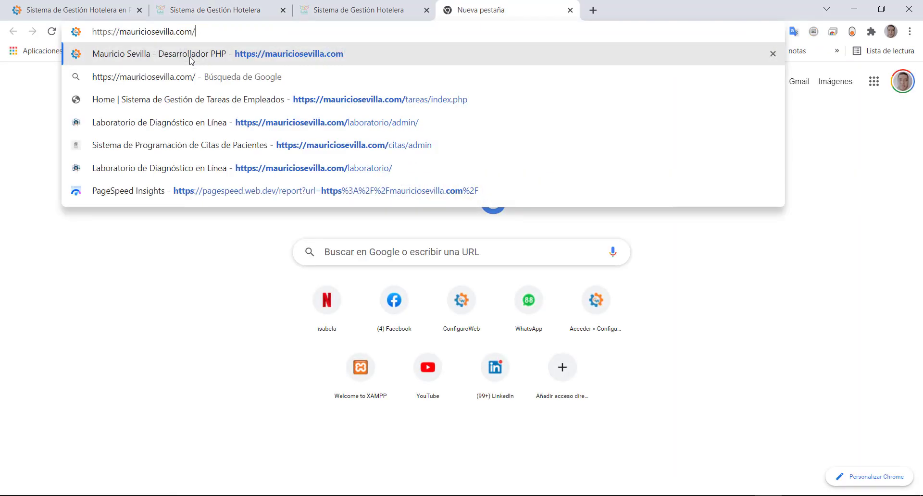
text(resr)
key(BackSpace)
text(ort)
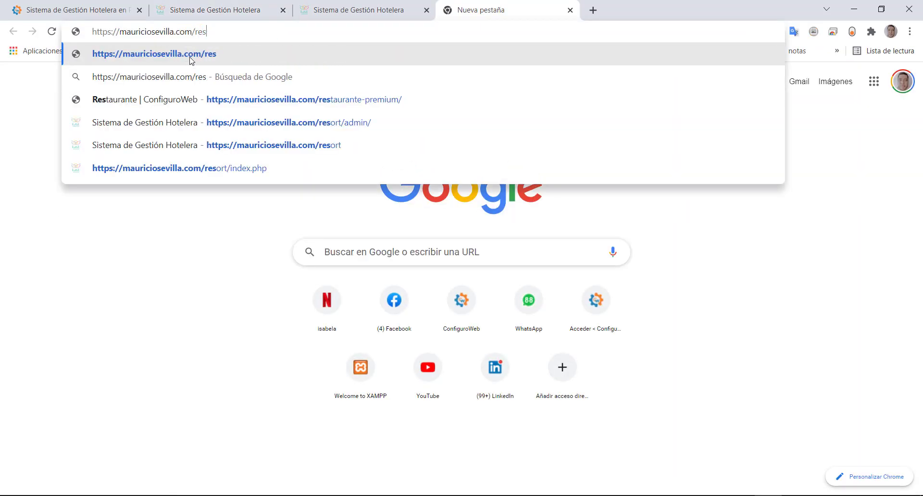
click(191, 58)
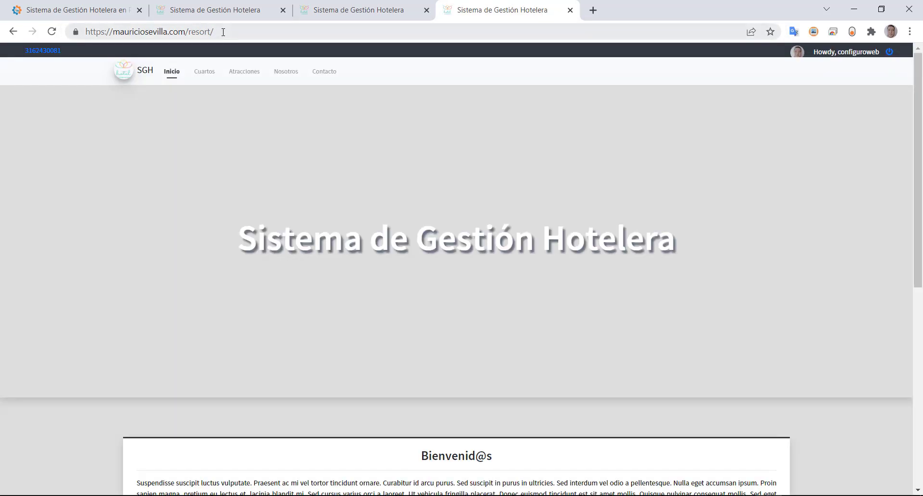
- Scroll through the resort home page's Bienvenid@s section and pool photos, ending at the top
drag(223, 33, 48, 31)
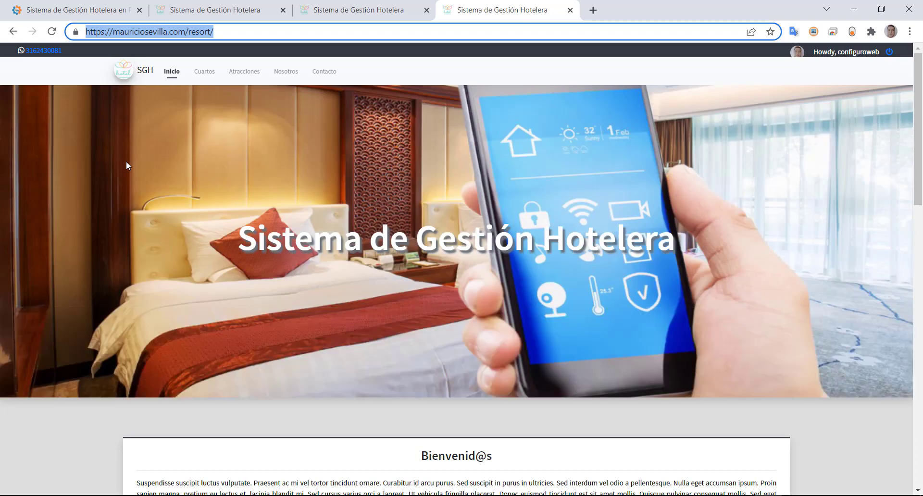
scroll(128, 166, down, 10)
scroll(128, 166, up, 10)
scroll(432, 346, down, 6)
scroll(423, 353, up, 1)
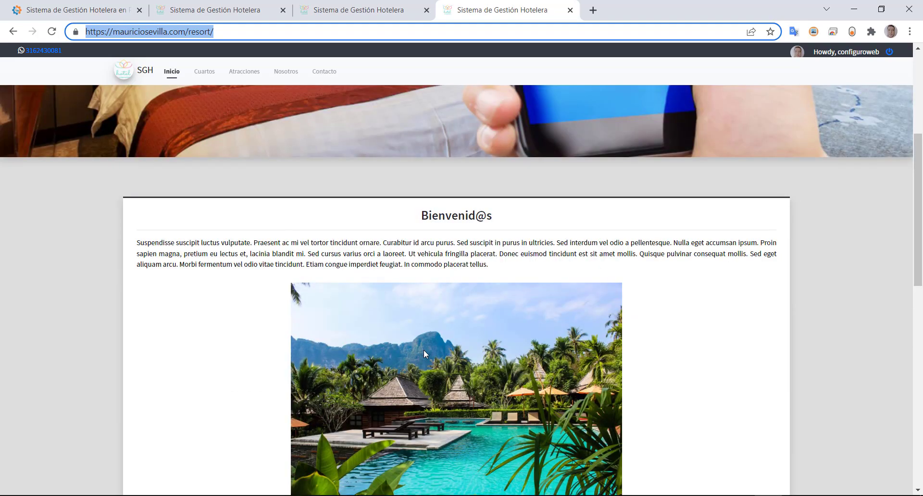
scroll(423, 353, down, 2)
drag(213, 123, 376, 123)
drag(479, 125, 479, 124)
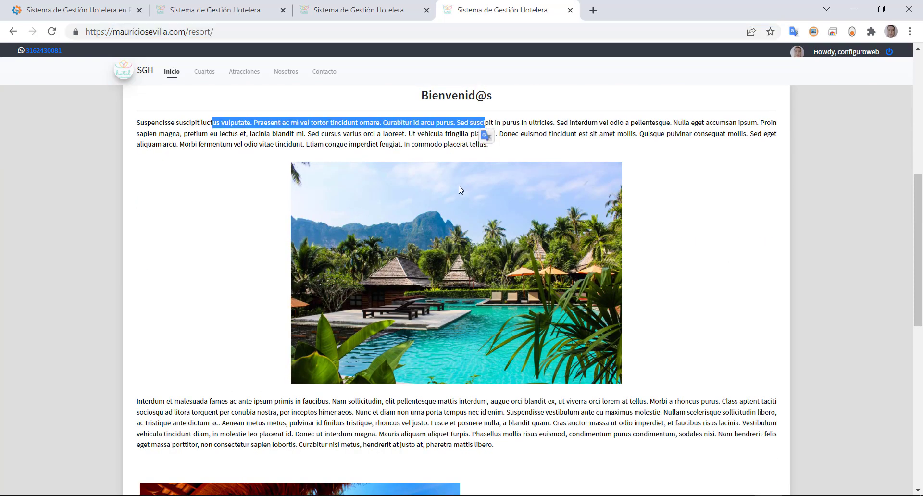
scroll(392, 236, down, 10)
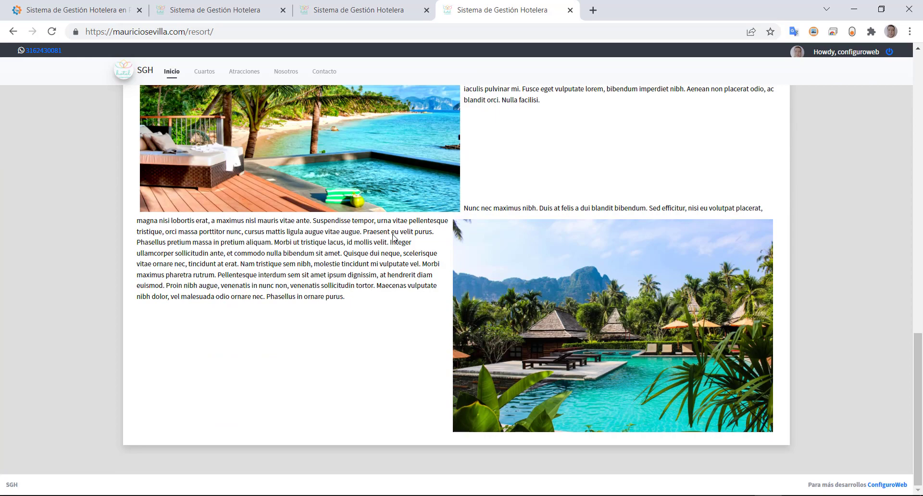
scroll(392, 236, up, 17)
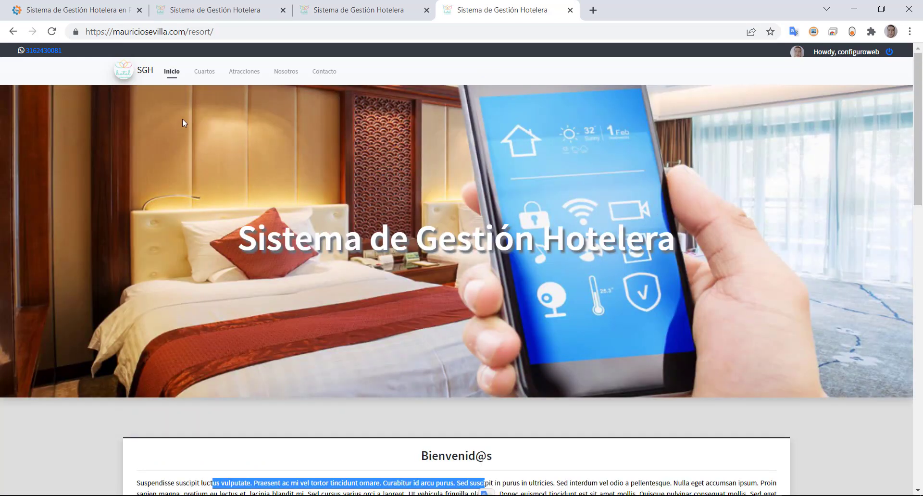
- Browse the rooms on the public Cuartos page
click(201, 77)
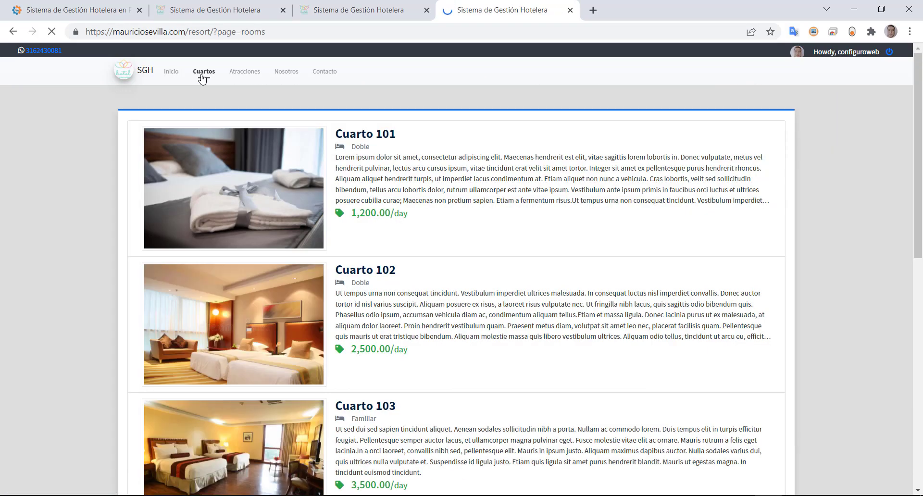
scroll(326, 255, down, 10)
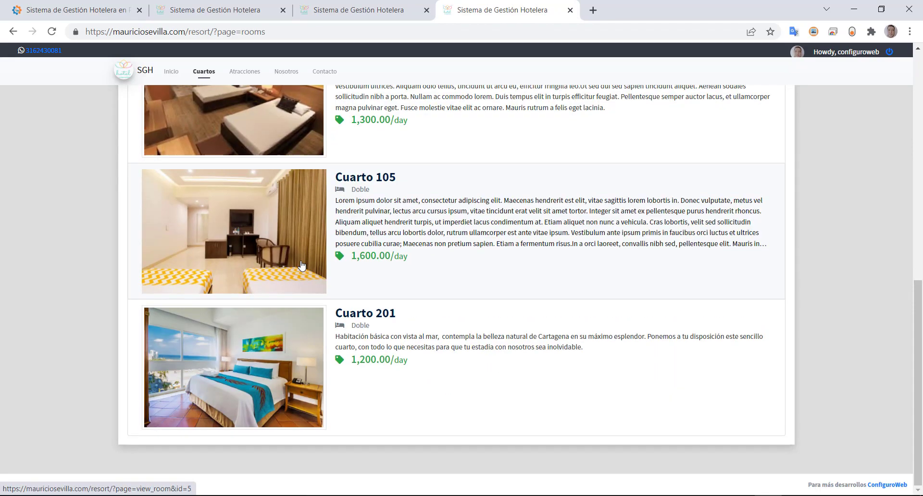
scroll(301, 266, up, 5)
scroll(301, 265, up, 5)
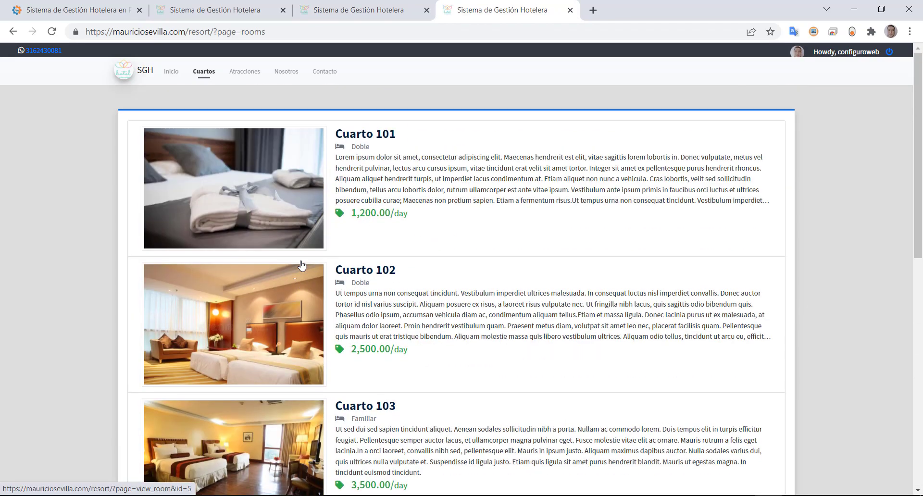
- Look through the five activities on the public Atracciones page, then return to the admin dashboard tab
click(243, 76)
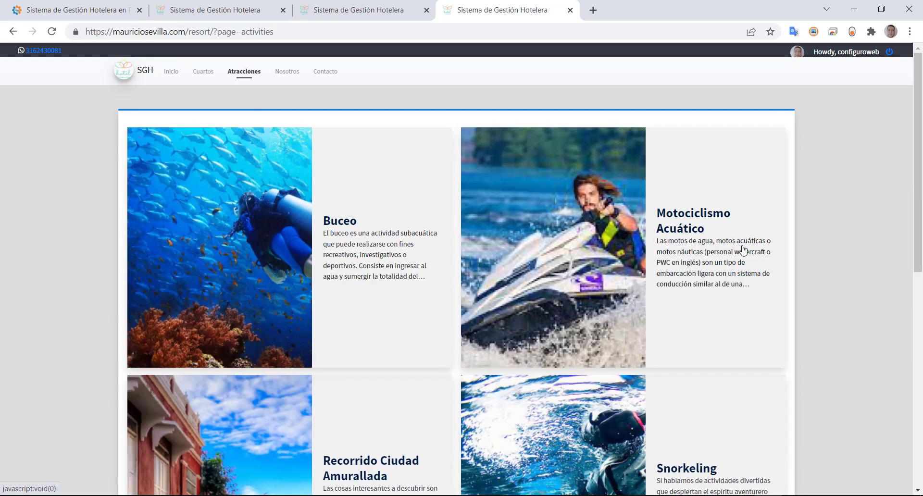
scroll(211, 301, down, 5)
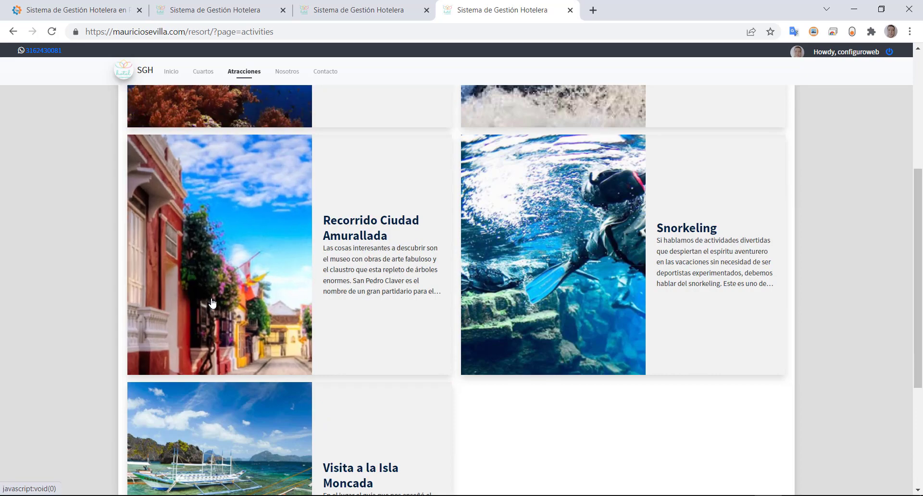
scroll(212, 303, down, 4)
scroll(212, 302, up, 9)
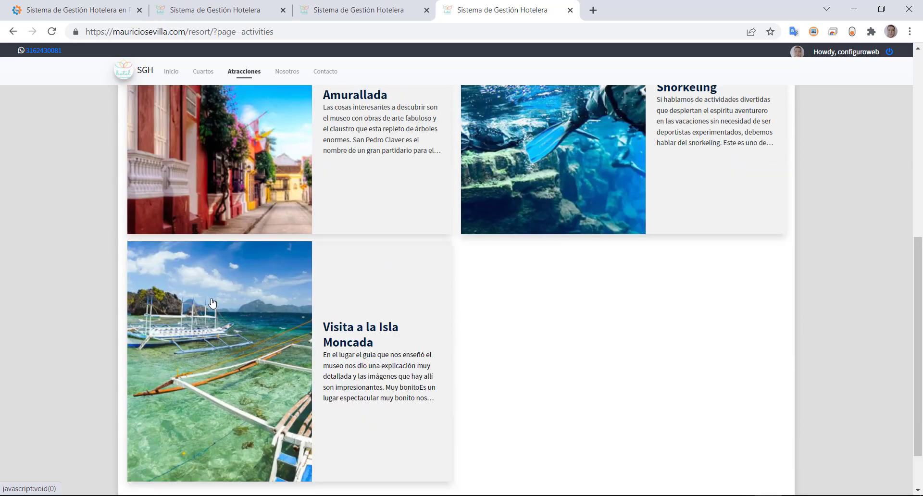
scroll(373, 372, down, 9)
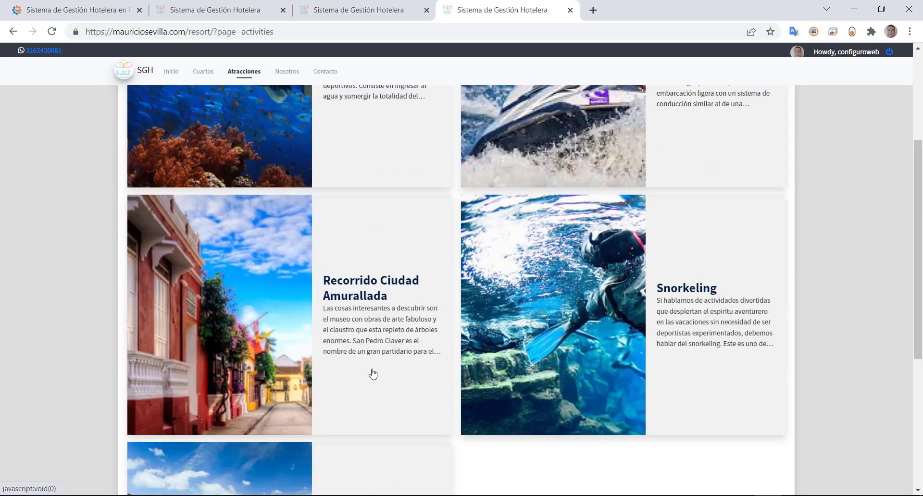
scroll(437, 319, up, 9)
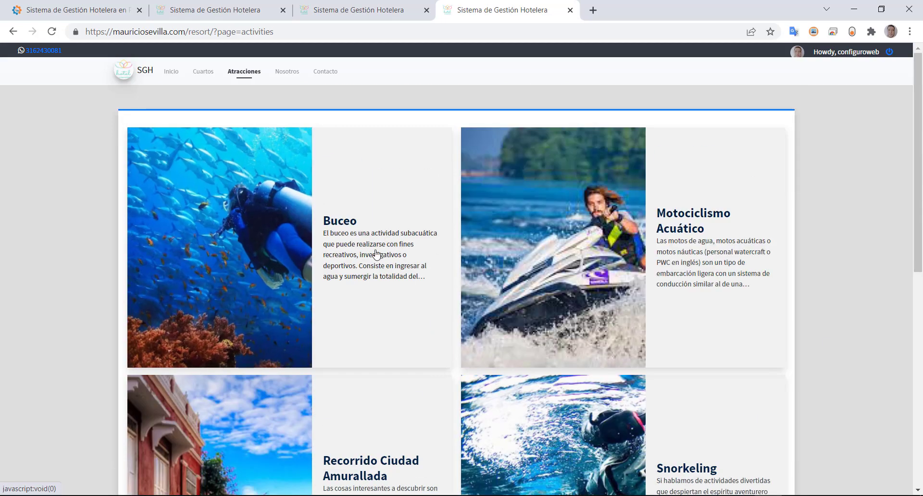
click(225, 10)
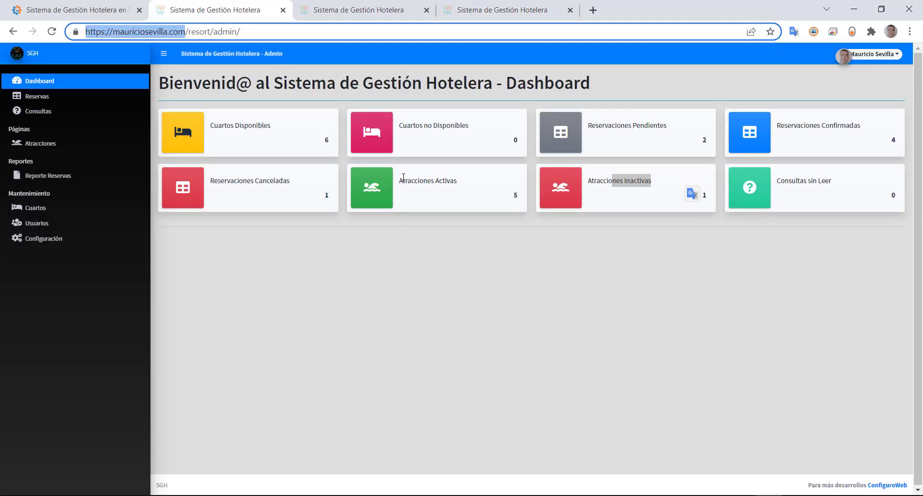
- Point out the Atracciones Activas and Inactivas counters and view the admin list of five active attractions
drag(402, 177, 442, 182)
drag(603, 181, 644, 182)
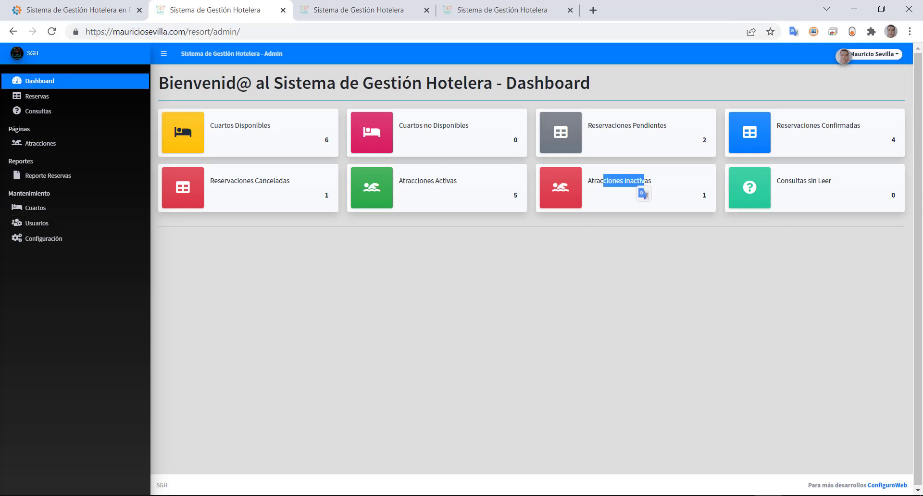
click(34, 147)
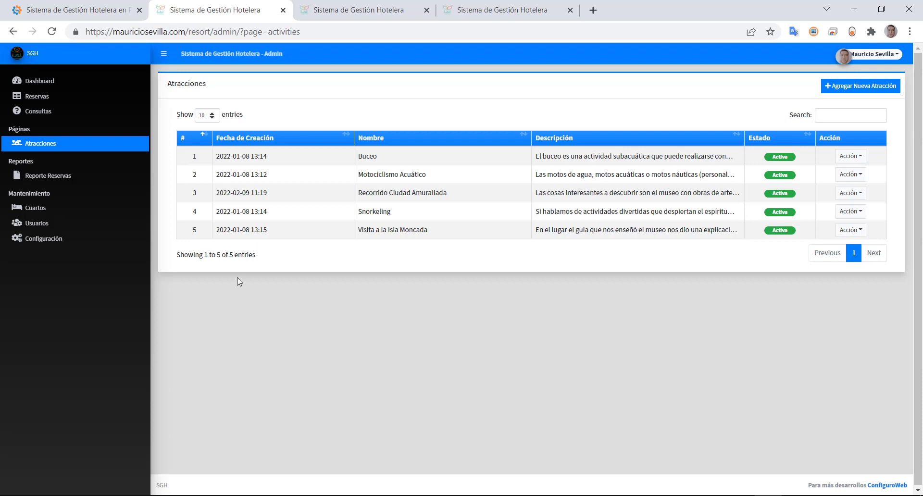
- Back on the dashboard, highlight the unread inquiries card, then switch to the public Atracciones tab
click(36, 81)
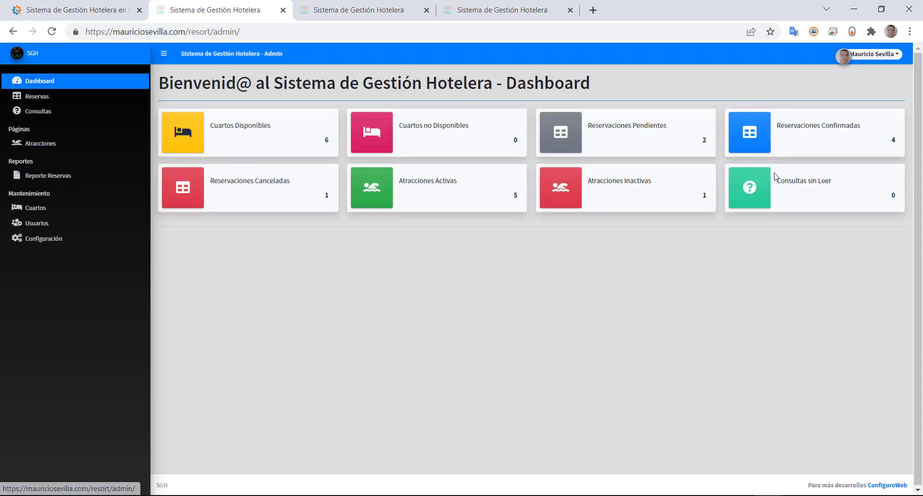
drag(780, 177, 828, 183)
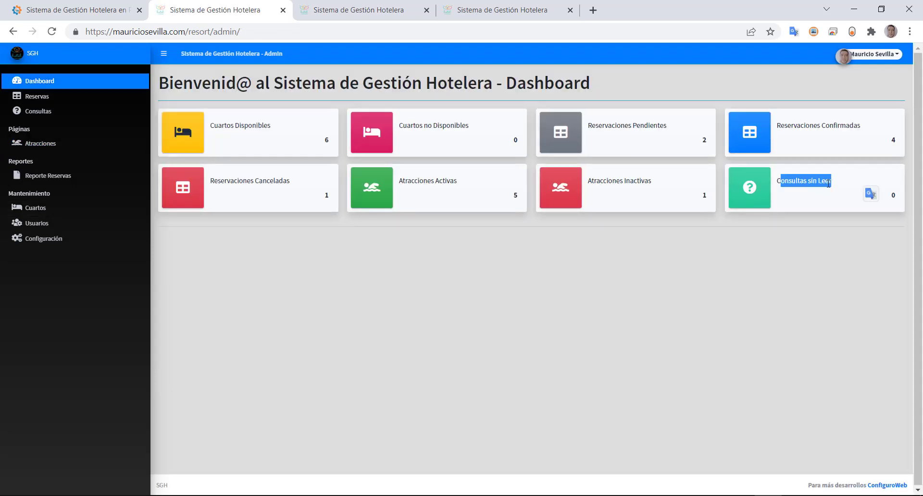
click(778, 184)
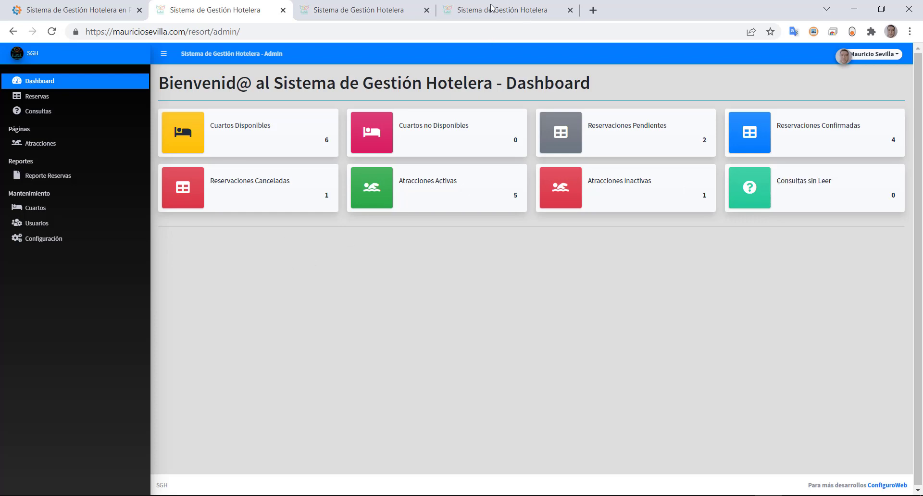
click(492, 7)
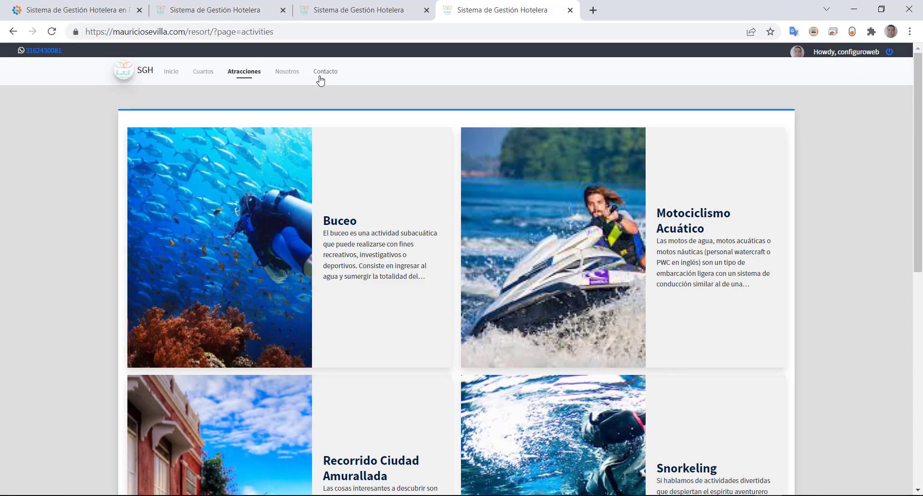
- Open the public Contacto page, highlighting its contact details and trying the full-name field
click(320, 76)
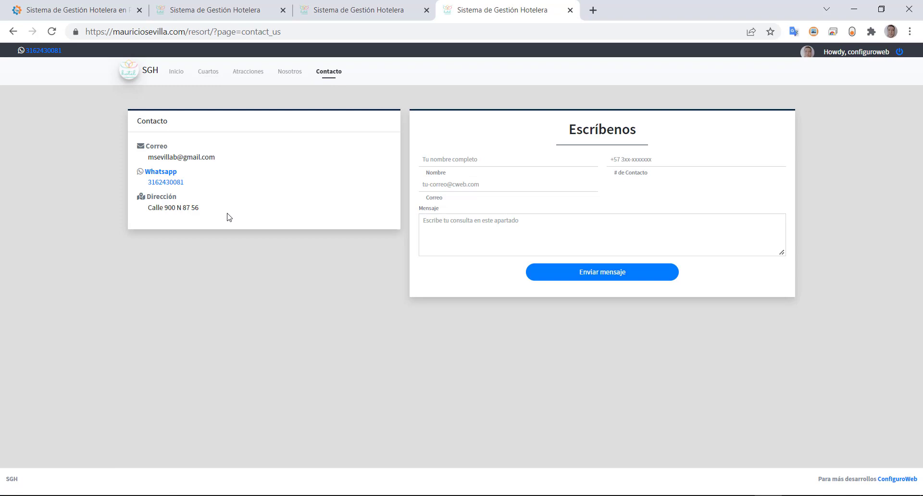
drag(228, 217, 119, 147)
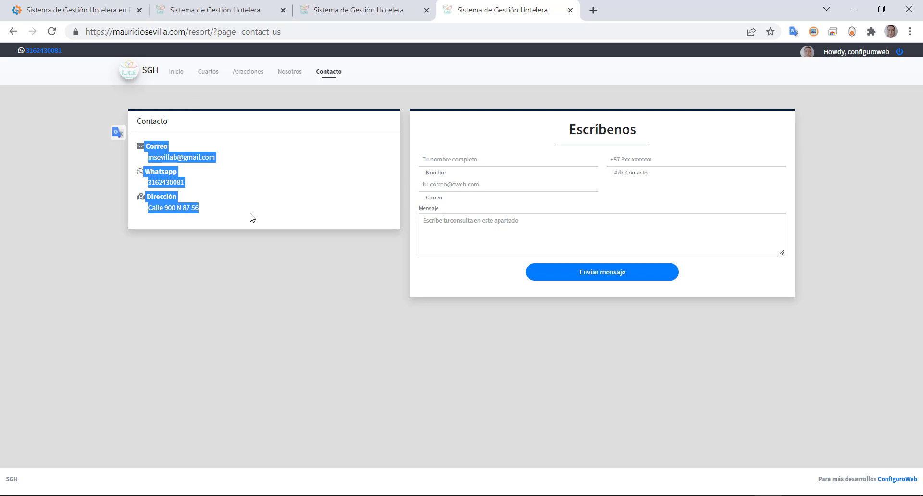
click(517, 162)
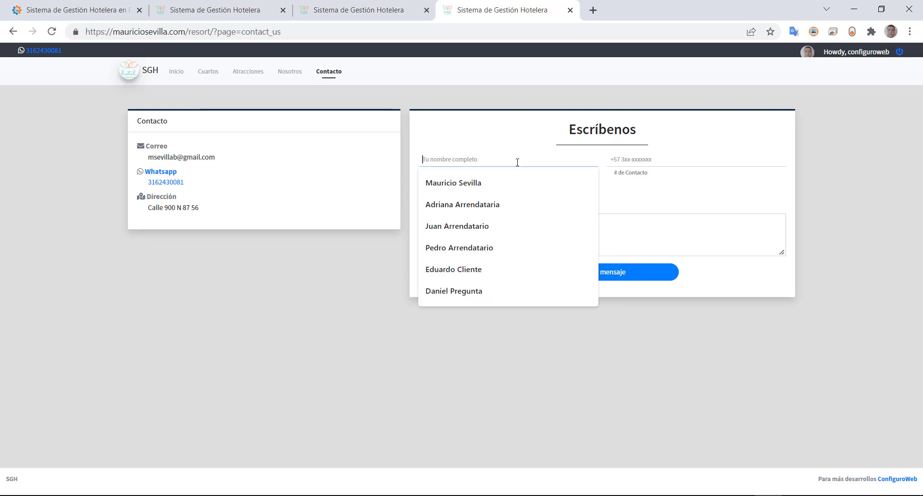
click(519, 134)
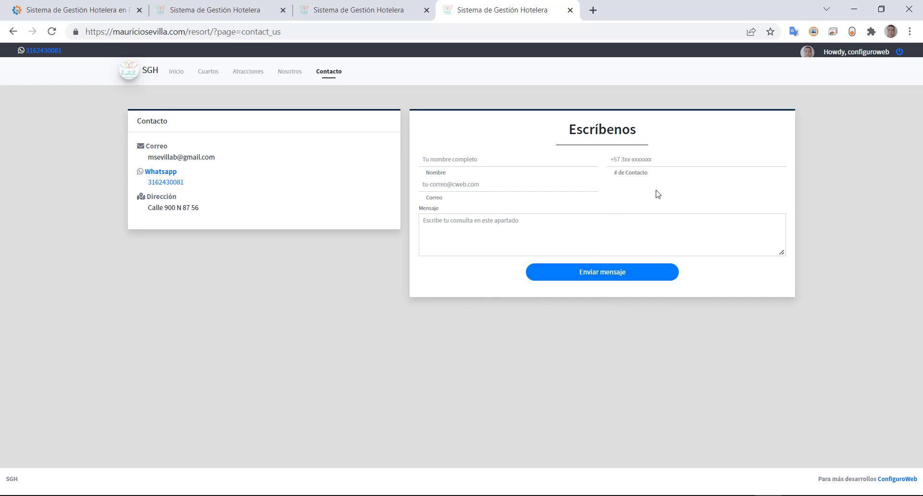
- Close the spare localhost login tab and return to the admin dashboard tab
click(232, 17)
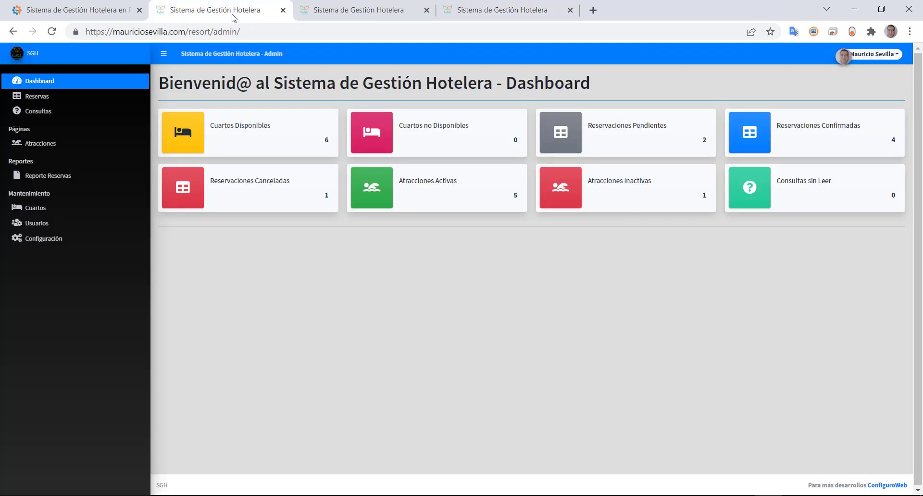
click(327, 18)
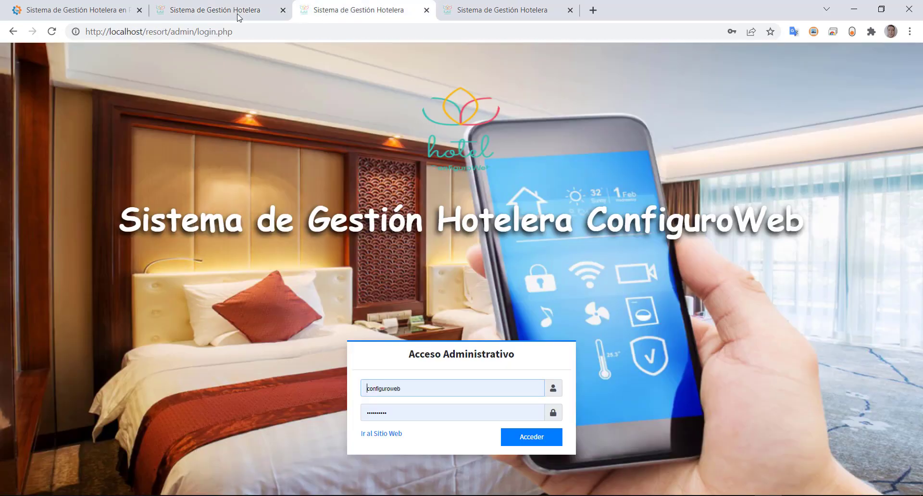
click(427, 10)
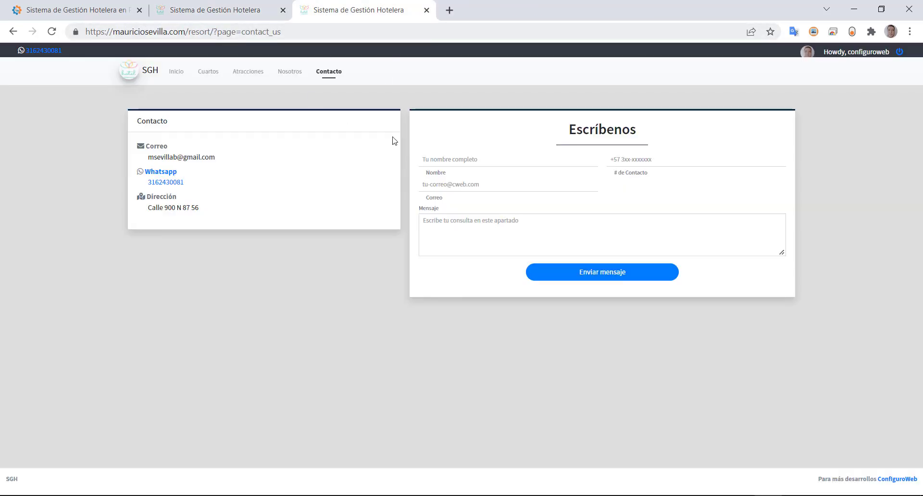
click(438, 158)
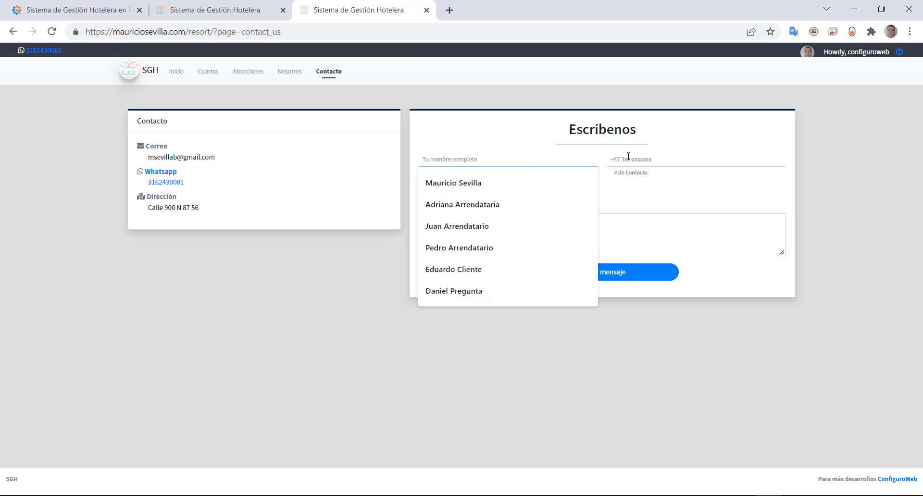
click(201, 15)
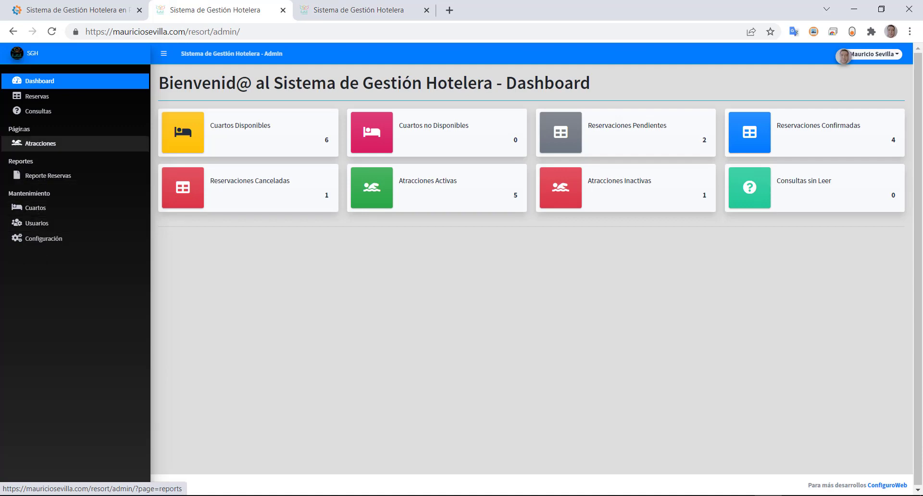
click(27, 111)
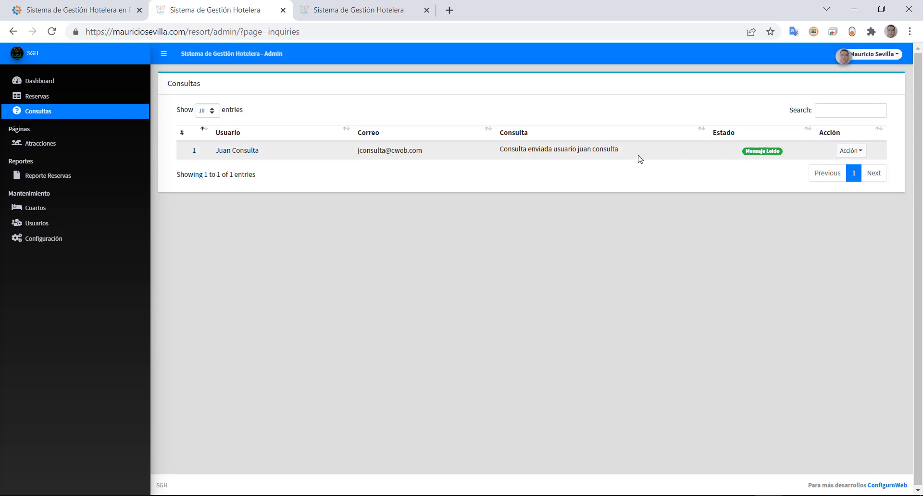
drag(501, 148, 659, 151)
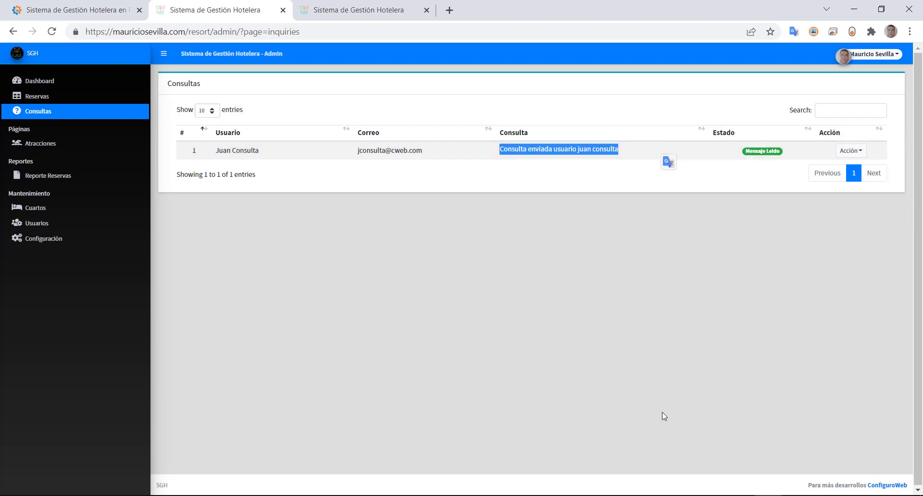
click(32, 83)
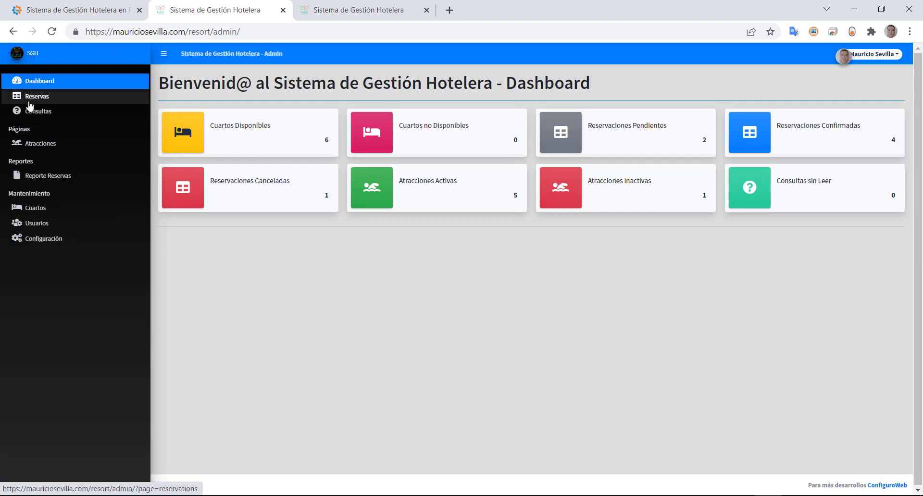
- View the seven reservations in Reservas, close the public contact tab, and choose Cerrar Sesión
click(29, 102)
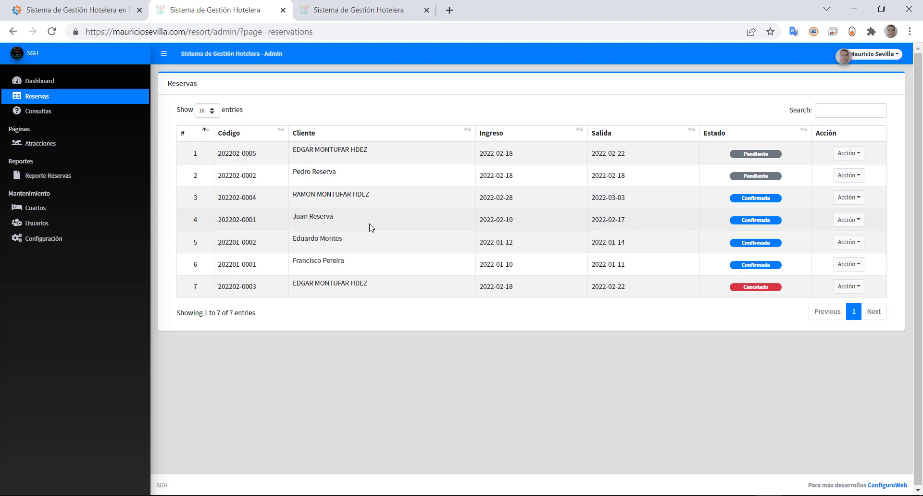
click(869, 59)
click(382, 9)
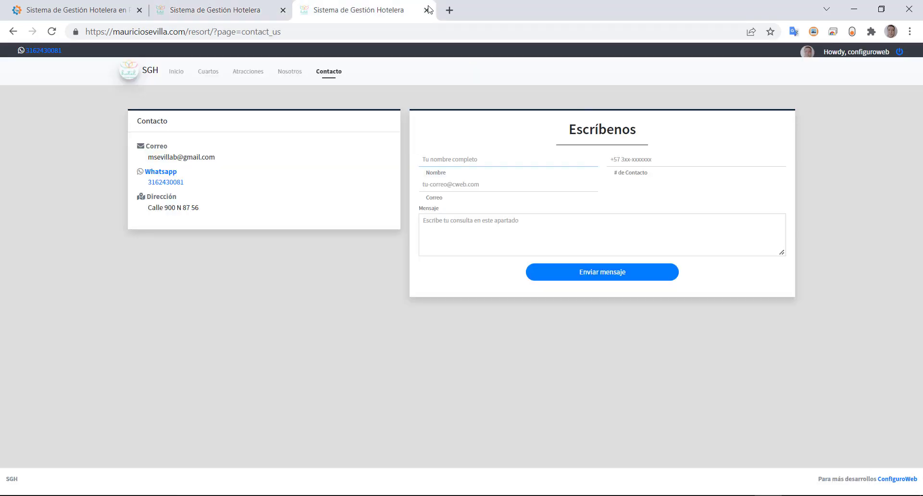
click(427, 10)
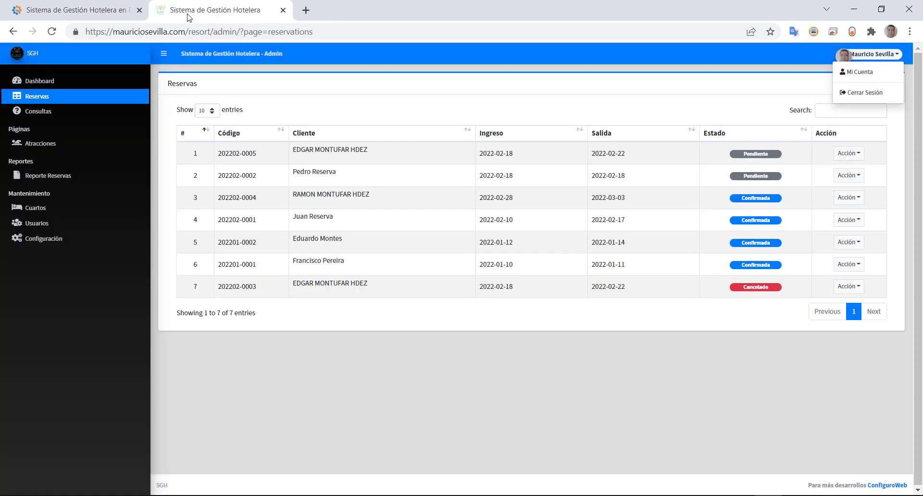
click(867, 93)
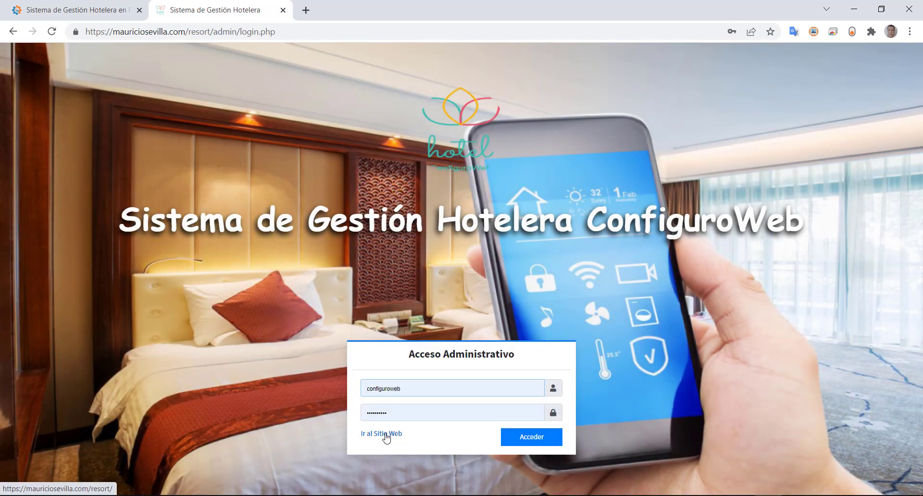
- From the public Cuartos list, open Cuarto 105 (Doble, 1,600.00) and bring up its Reserva form
click(386, 434)
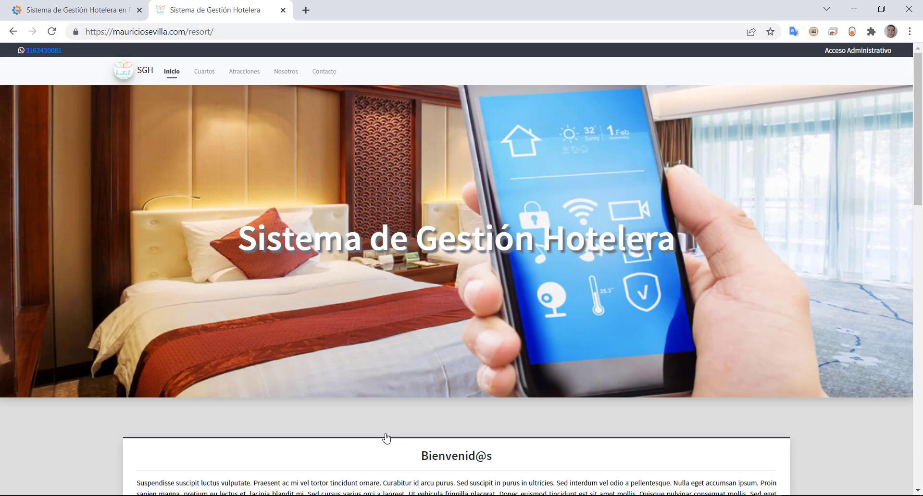
scroll(557, 288, down, 12)
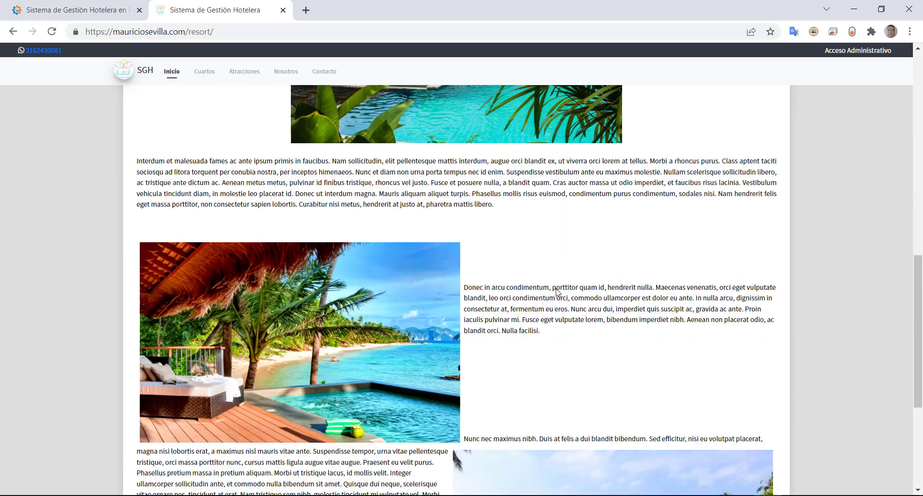
scroll(556, 288, up, 15)
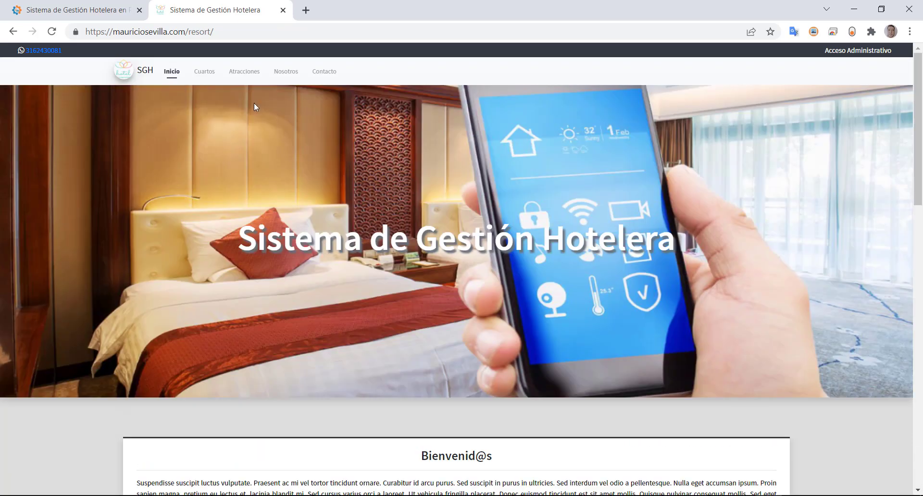
click(205, 72)
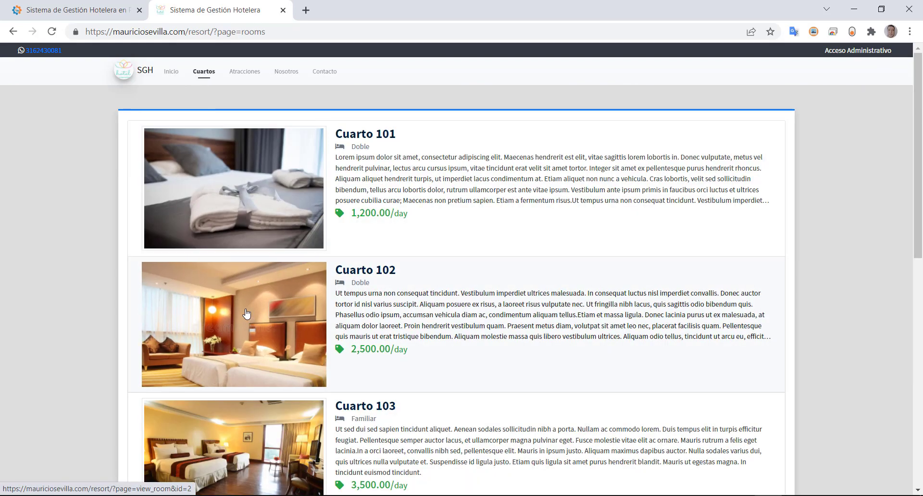
scroll(246, 313, down, 9)
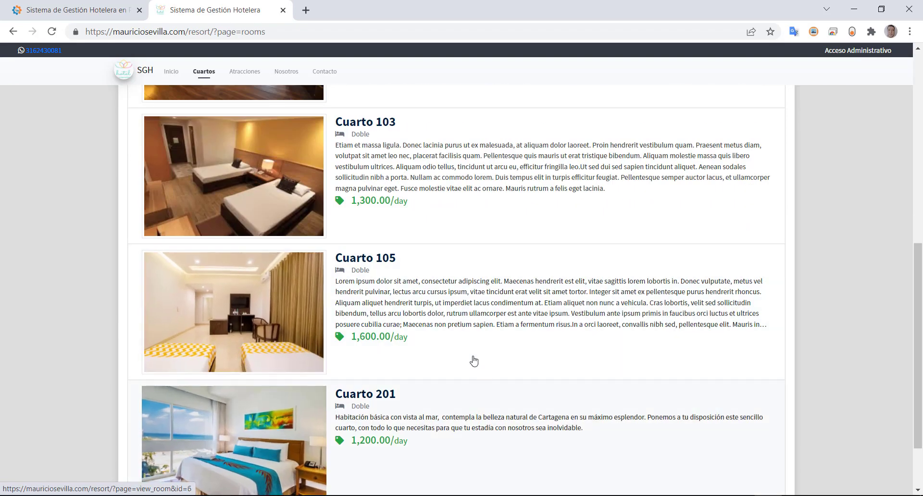
scroll(248, 342, down, 2)
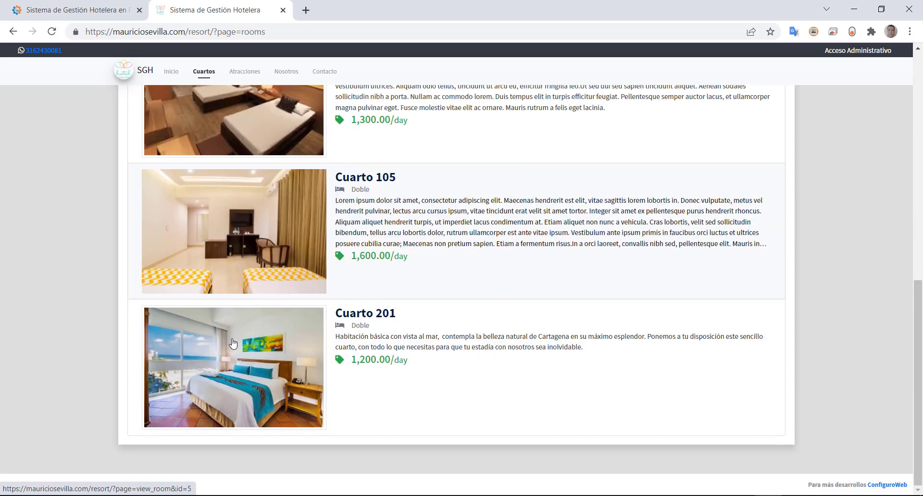
click(240, 217)
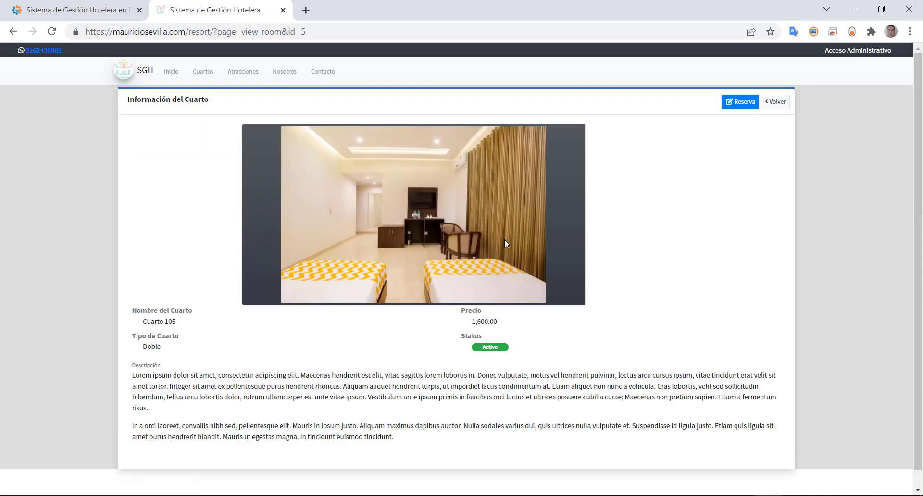
drag(471, 322, 513, 322)
click(738, 111)
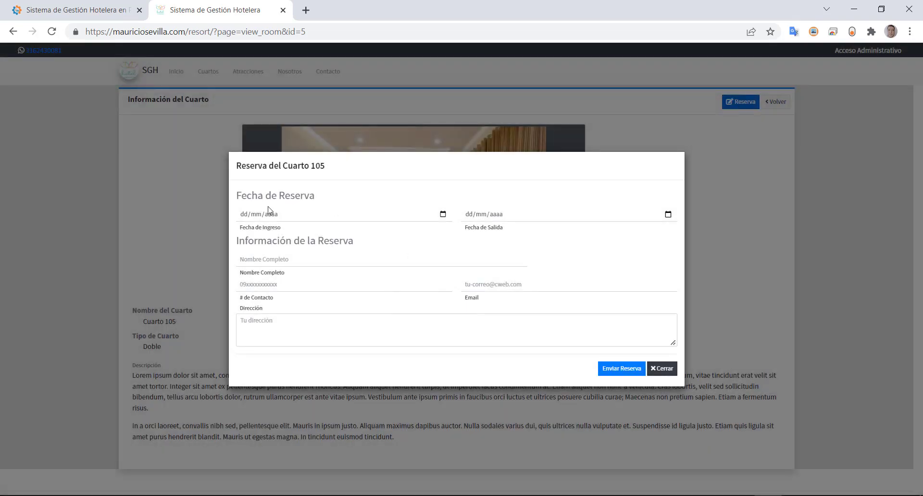
- Set the stay dates to check-in 21/02/2022 and check-out 23/02/2022
click(442, 214)
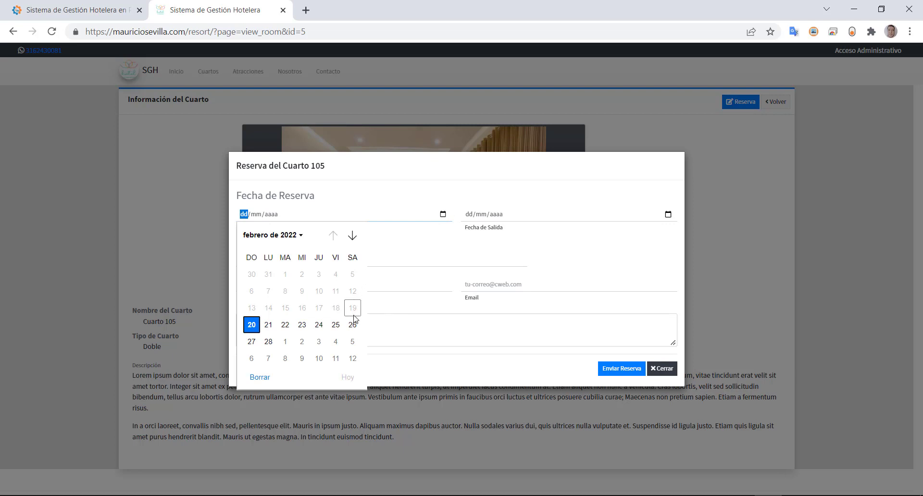
click(268, 325)
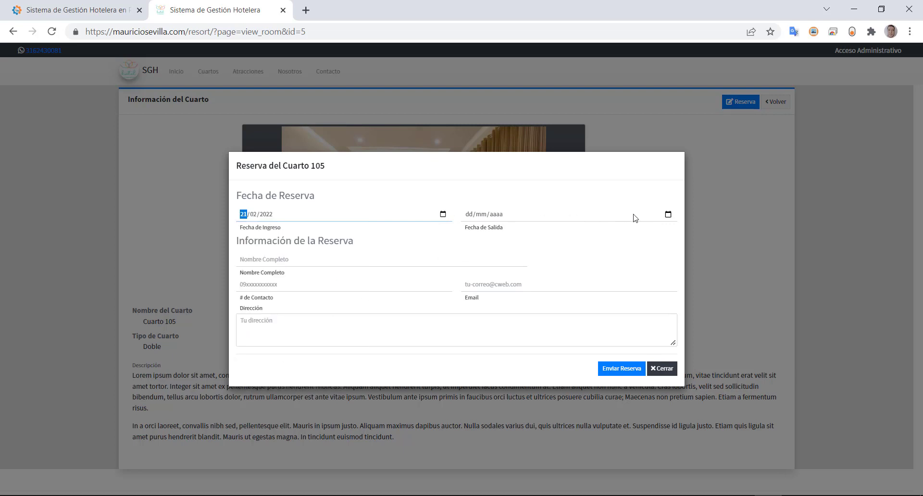
click(668, 215)
click(526, 324)
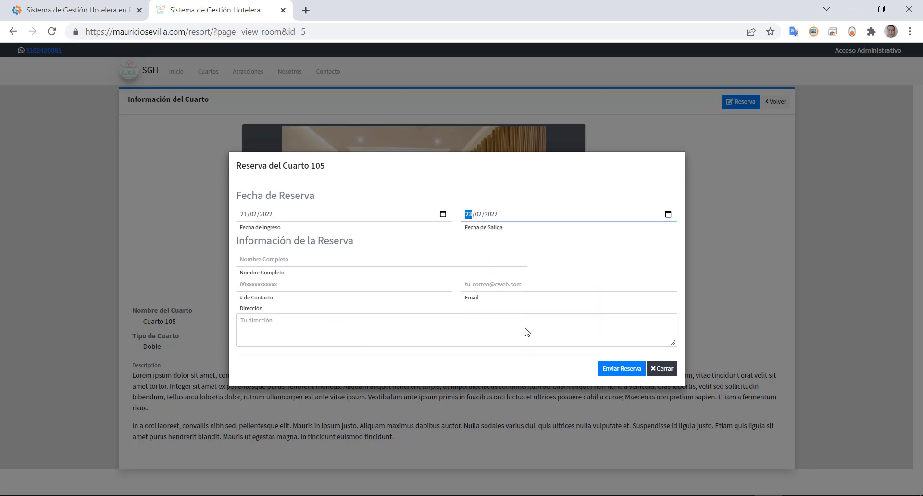
- Enter the guest's full name and contact phone number
click(257, 262)
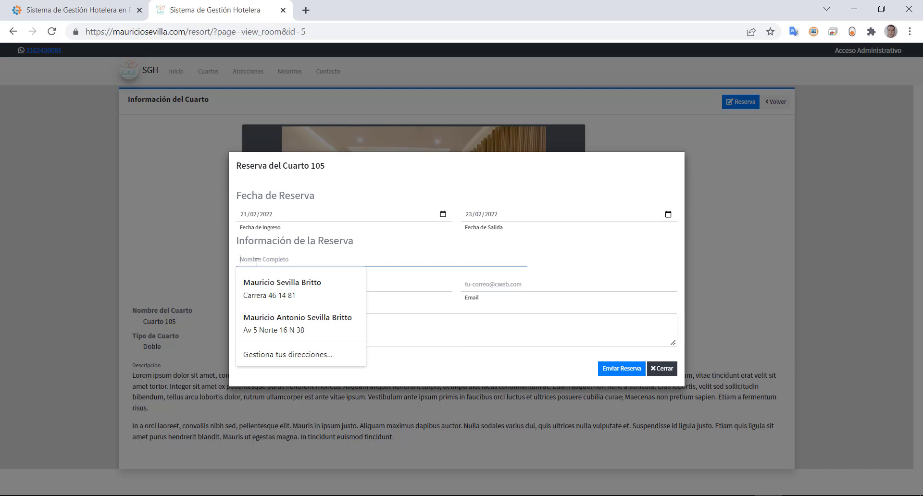
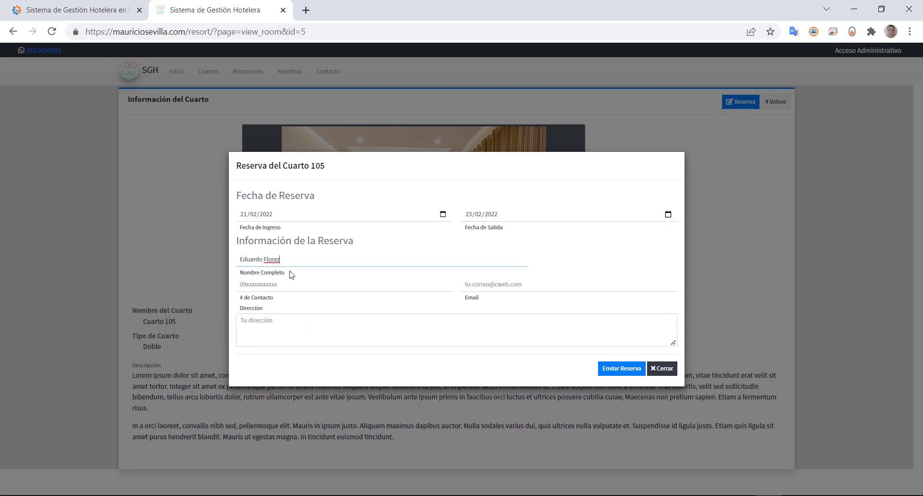
click(307, 287)
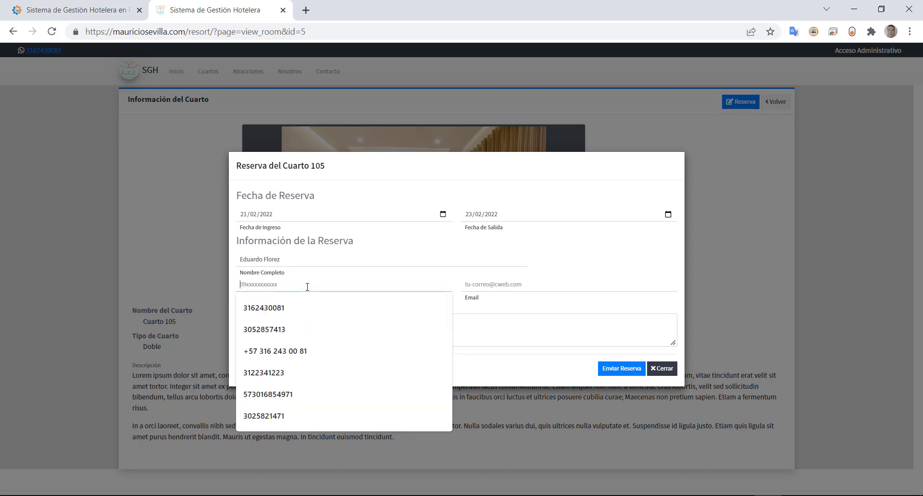
click(269, 283)
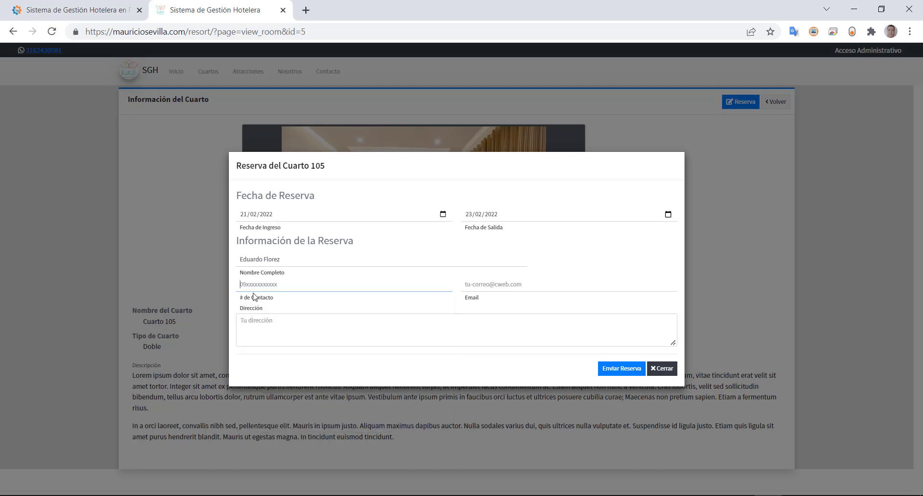
drag(254, 297, 256, 288)
click(293, 283)
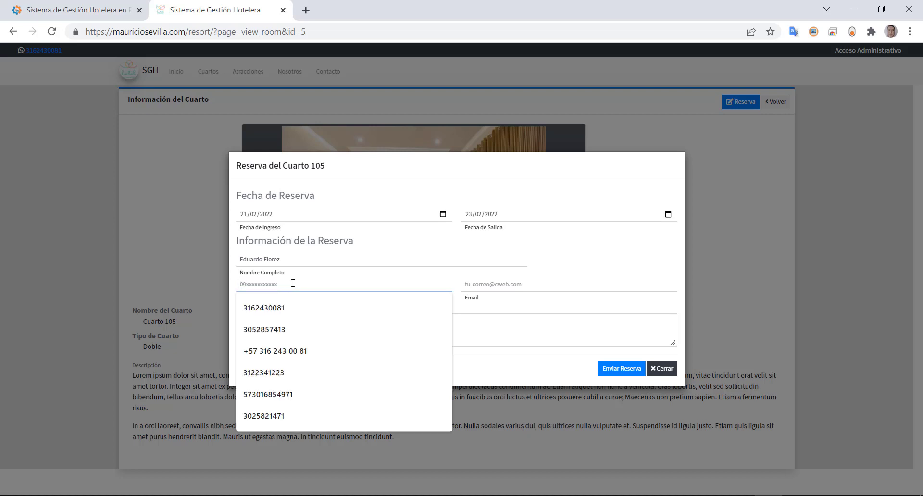
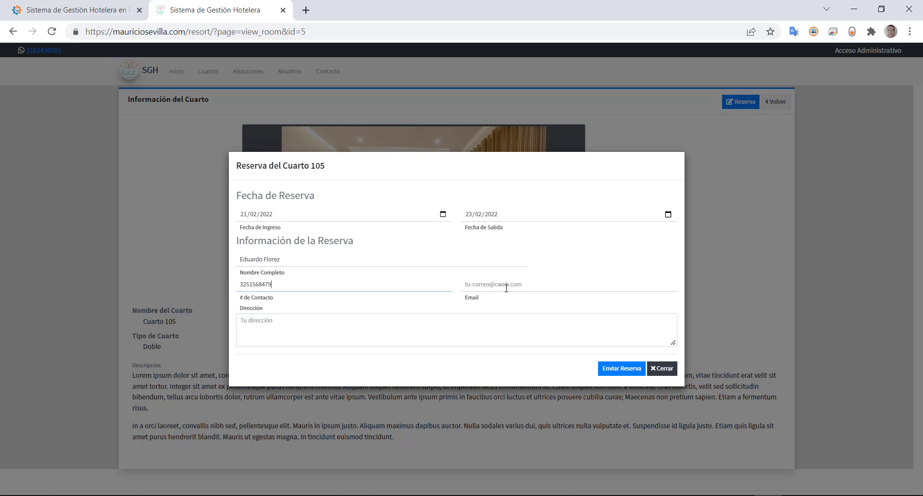
- Fill in the guest's email from autofill and postal address, then submit with Enviar Reserva
click(506, 288)
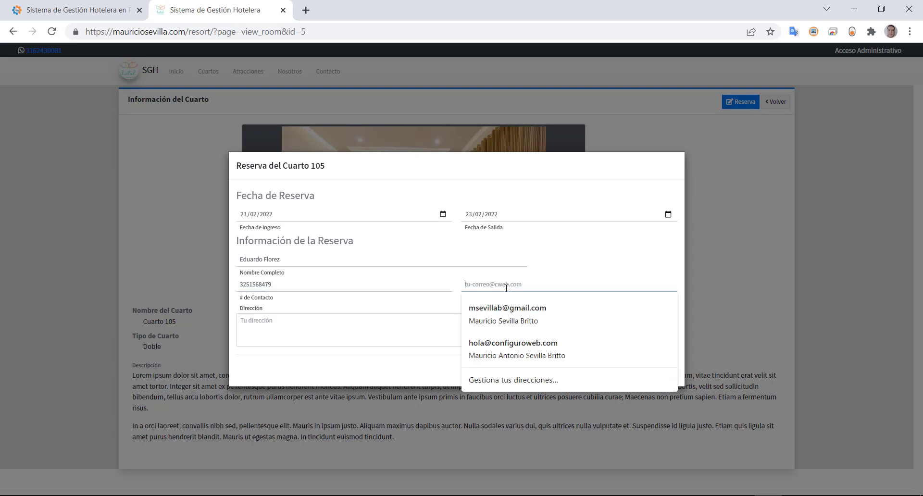
text(eflo)
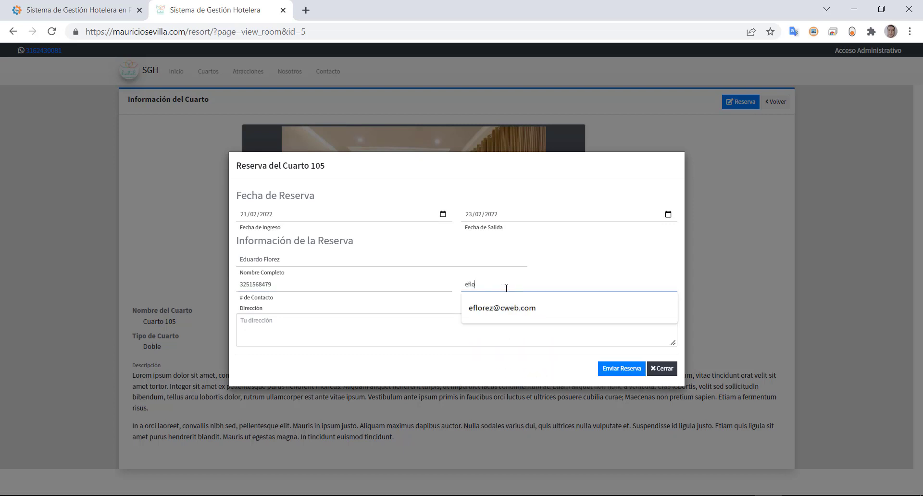
click(494, 308)
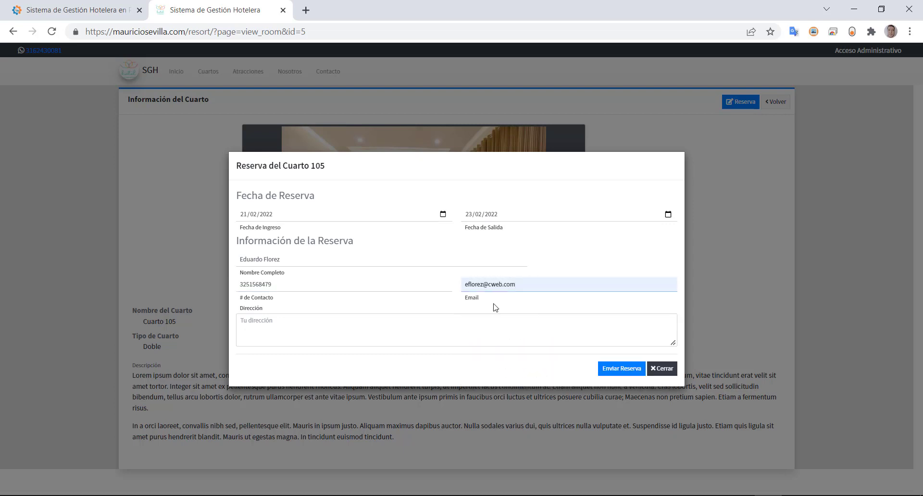
click(423, 339)
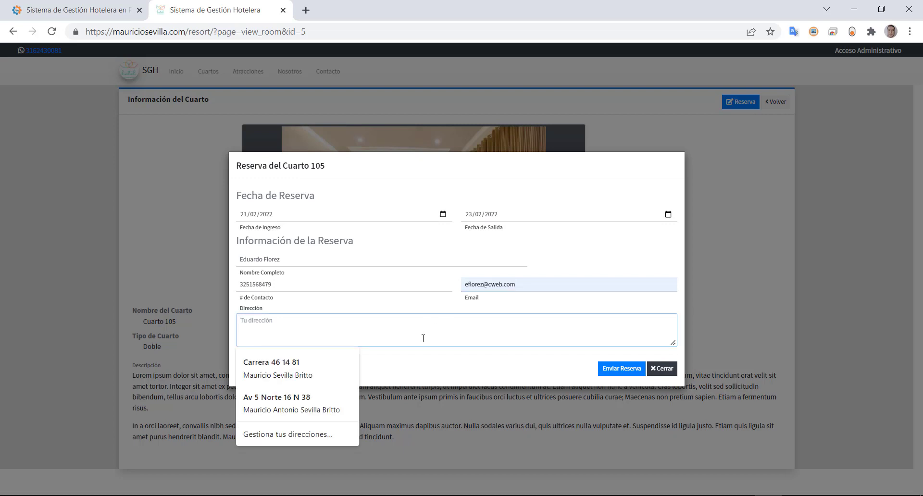
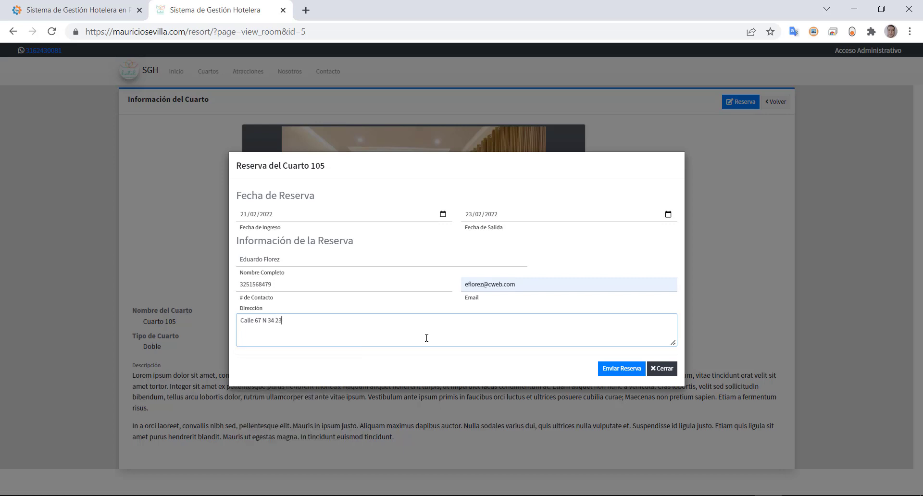
click(609, 371)
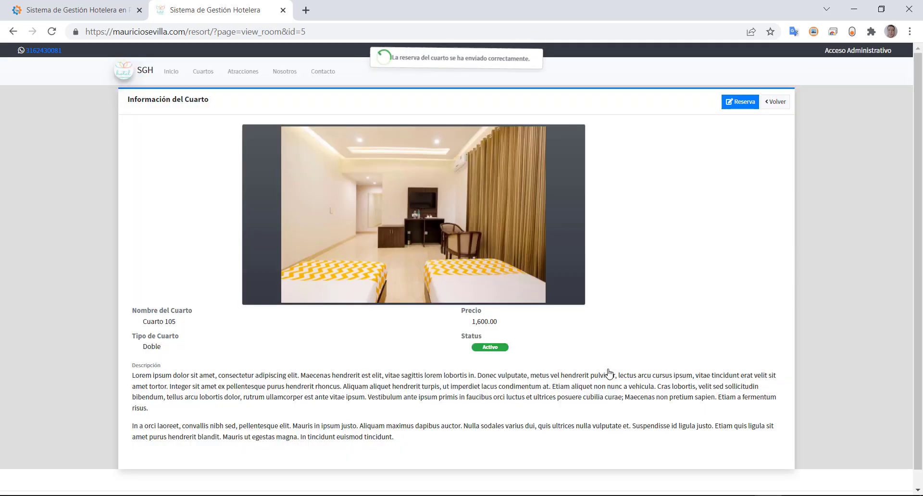
- Use the top-bar Acceso Administrativo link to reach the pre-filled admin login page
drag(401, 59, 545, 62)
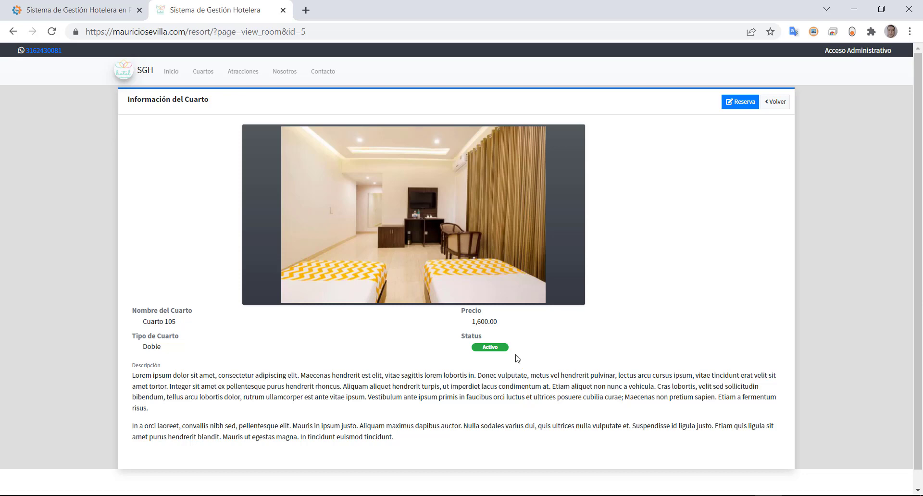
click(865, 50)
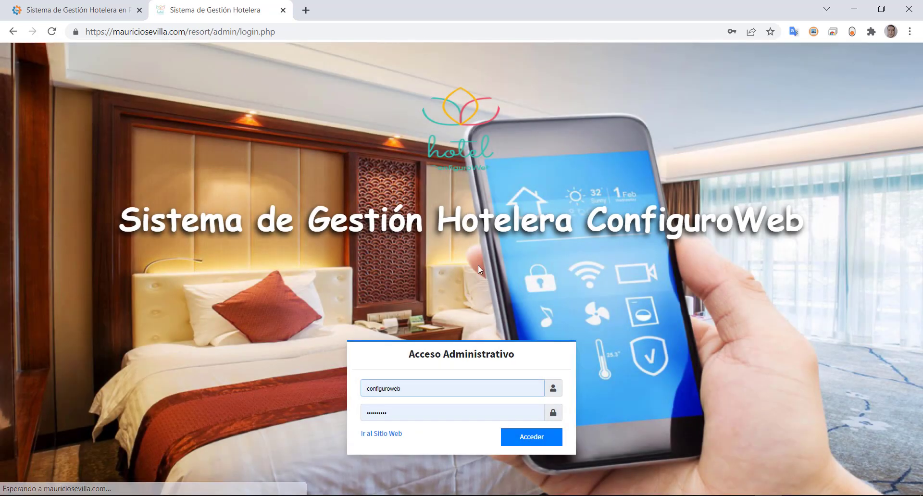
- Check the browser's saved logins, then focus the username and password fields on the login form
click(417, 392)
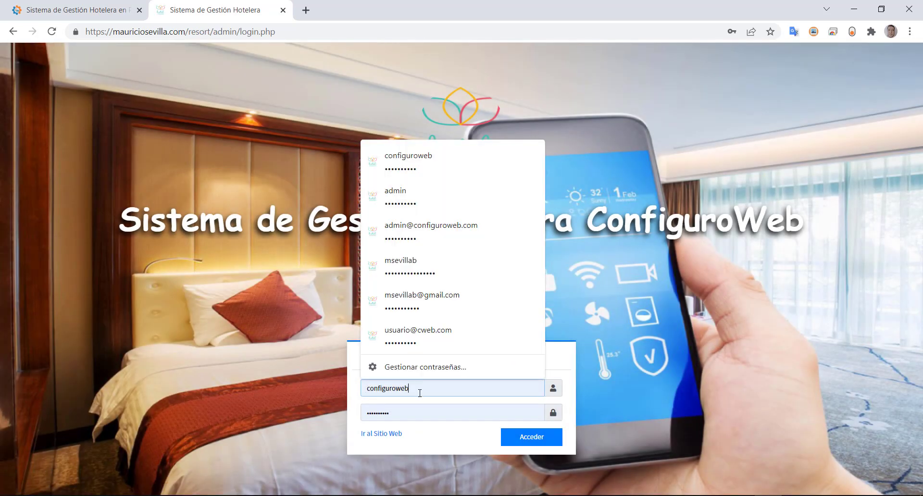
click(615, 353)
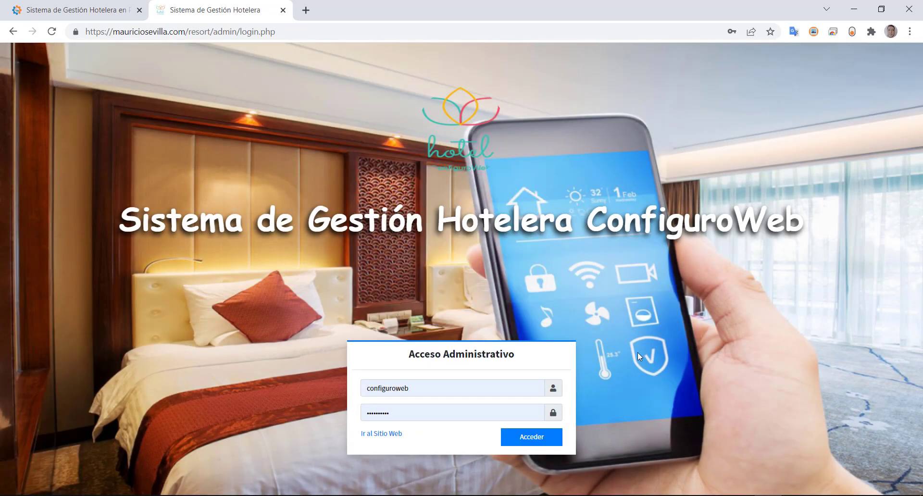
click(433, 391)
click(442, 412)
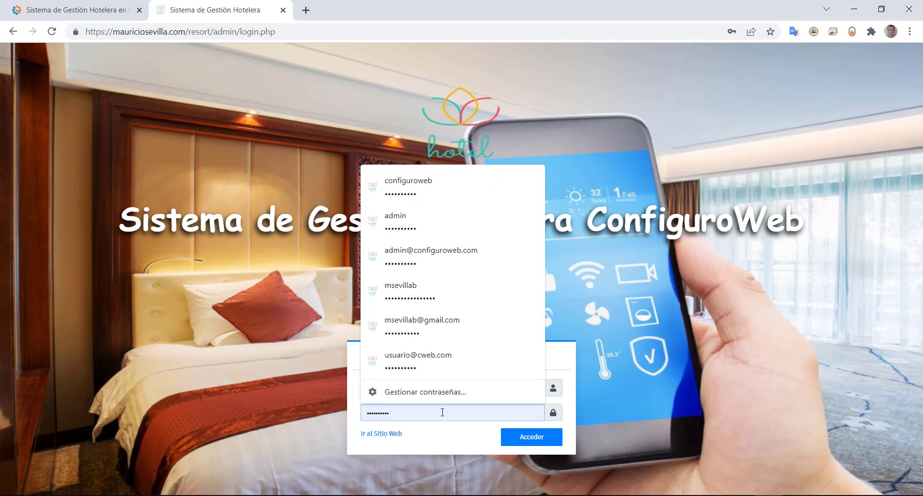
- Inspect the password field and change its type from password to 'text' so it displays in plain text
right_click(442, 412)
click(484, 407)
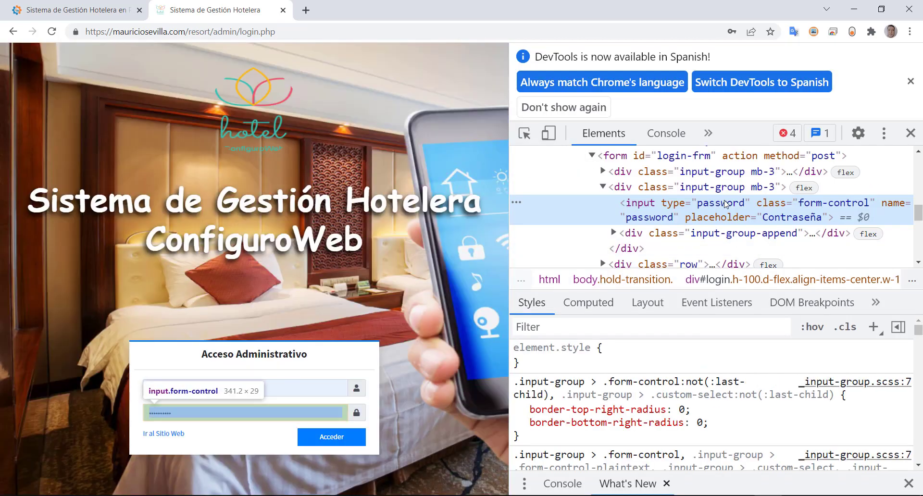
double_click(726, 204)
text(text)
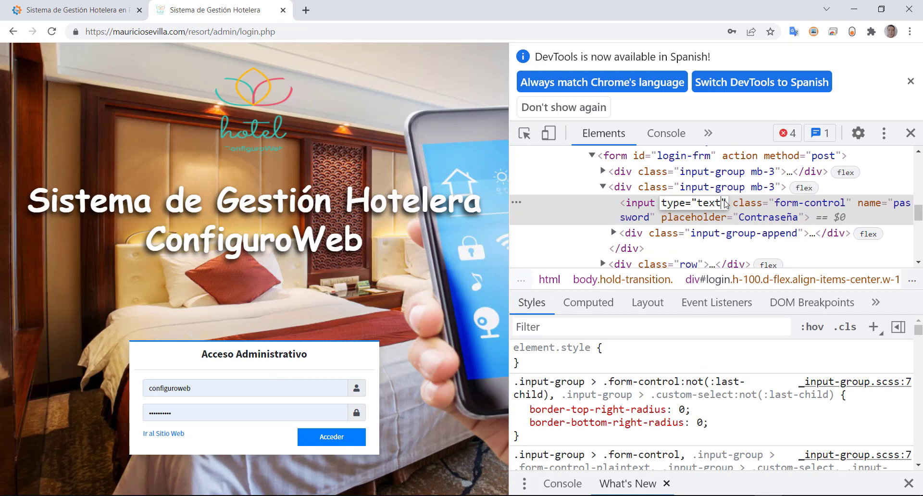
key(Return)
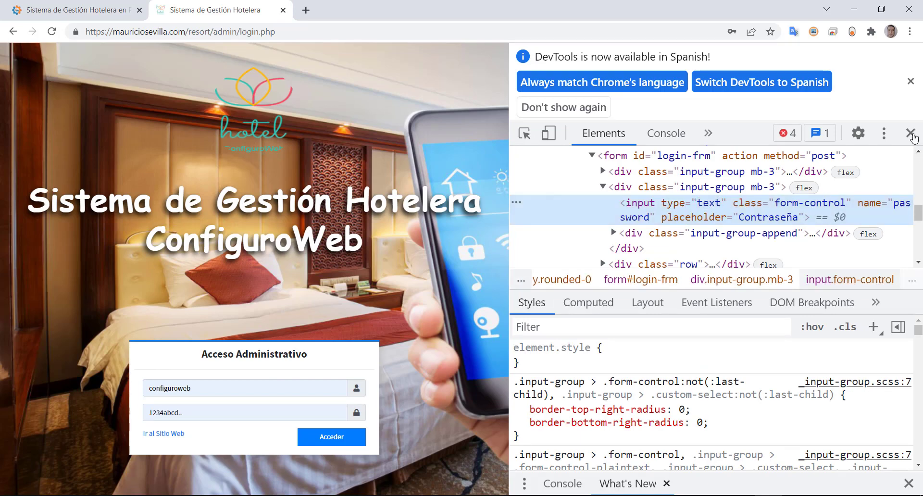
click(910, 133)
- Zoom in to read the revealed password, reset the zoom, and sign in to the admin panel
key(ctrl+plus)
key(ctrl+plus)
key(ctrl+plus)
key(ctrl+plus)
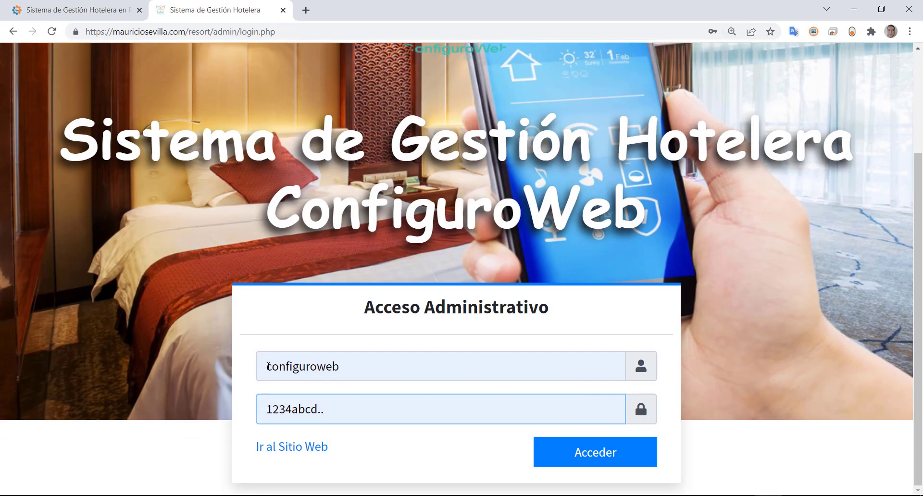
key(ctrl+0)
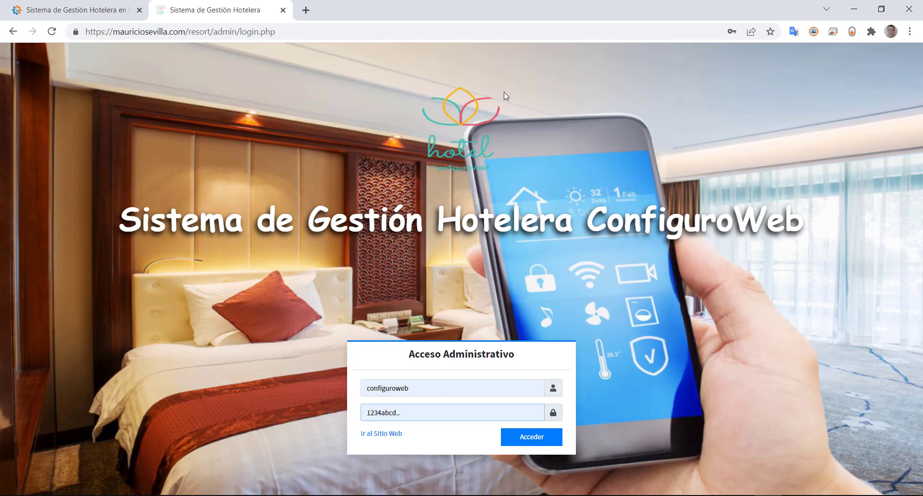
click(527, 437)
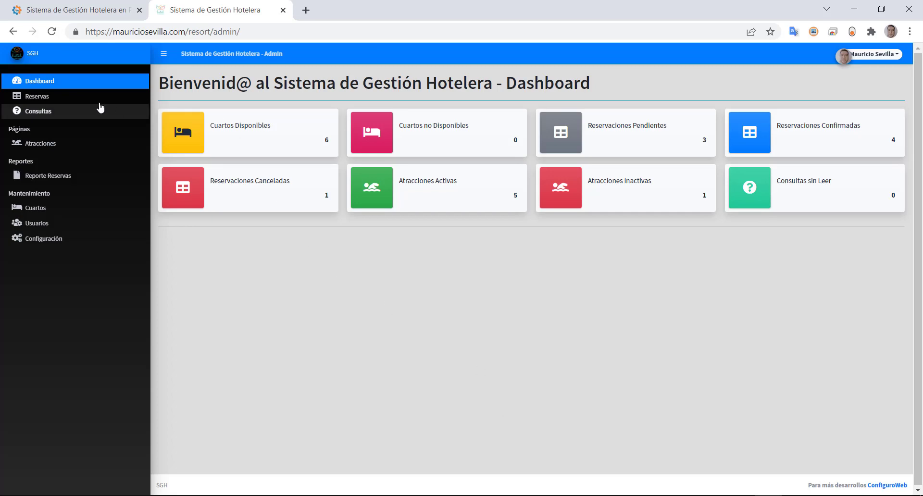
click(56, 97)
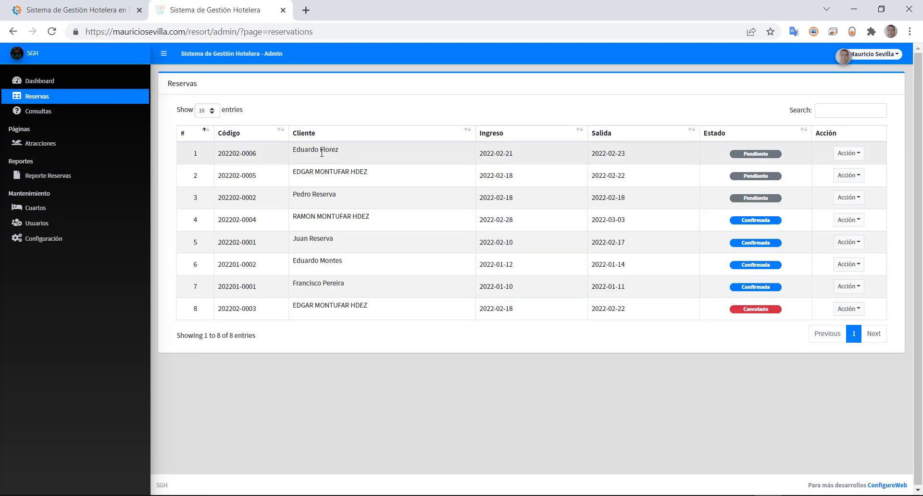
drag(303, 149, 366, 152)
click(752, 153)
click(858, 154)
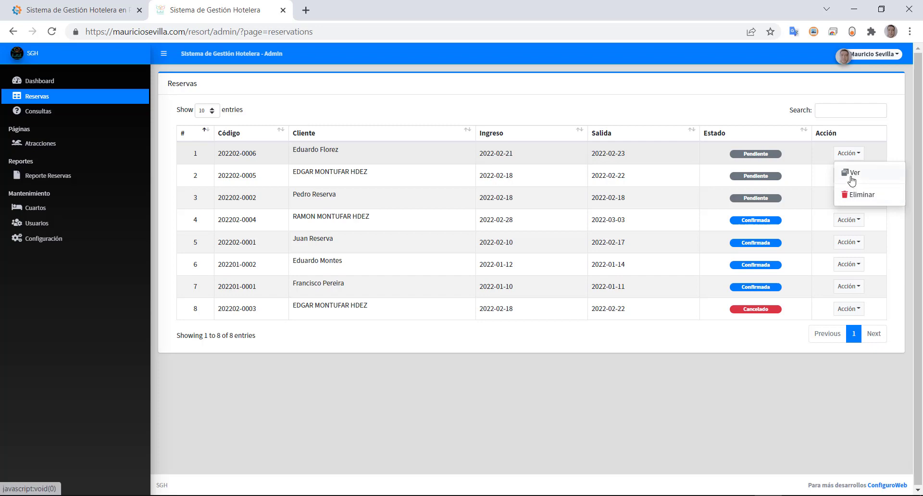
click(850, 174)
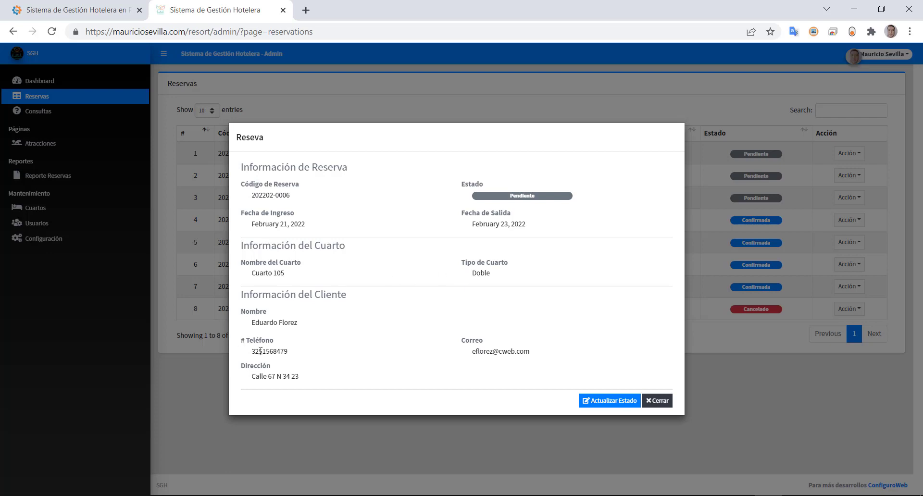
drag(258, 351, 308, 352)
click(595, 402)
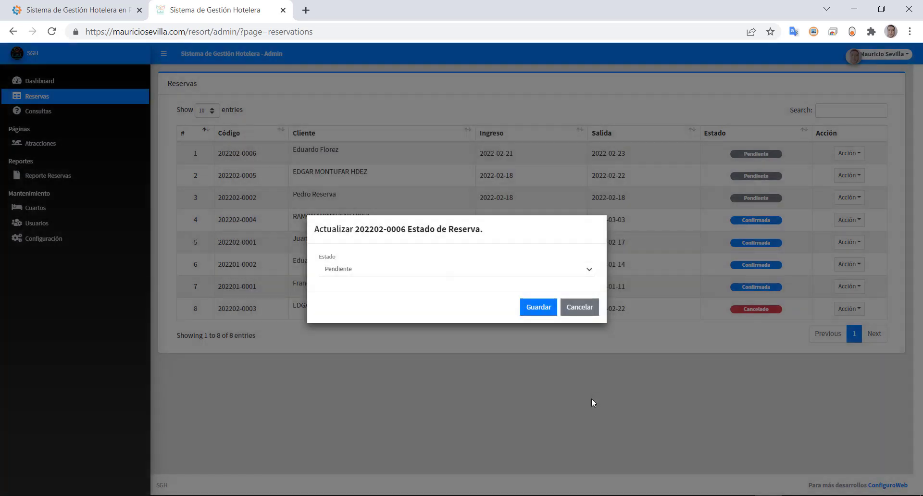
click(330, 275)
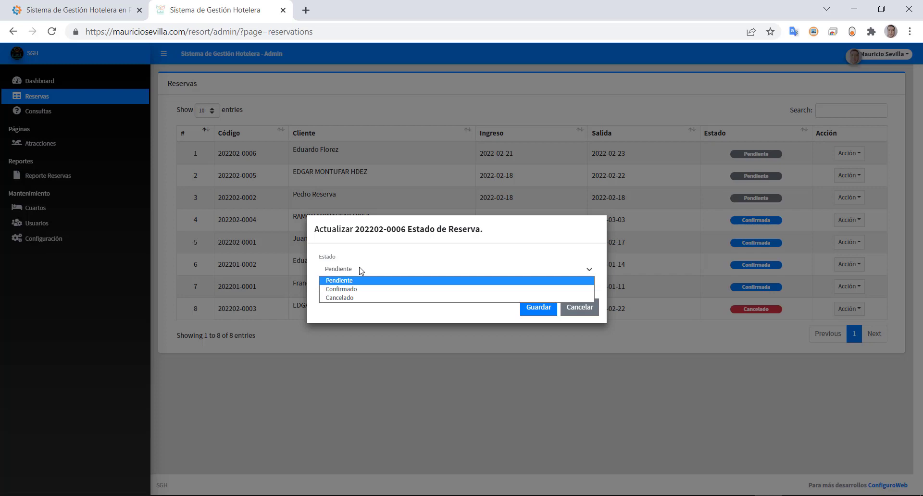
click(346, 289)
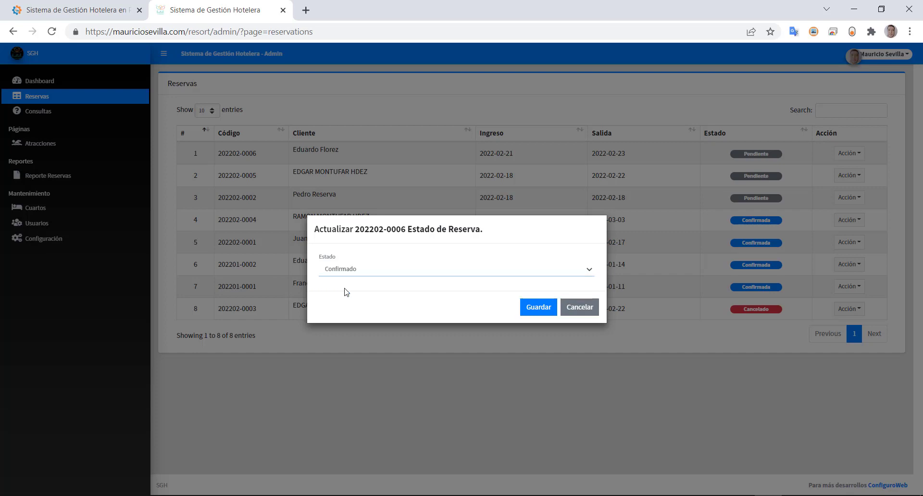
click(356, 270)
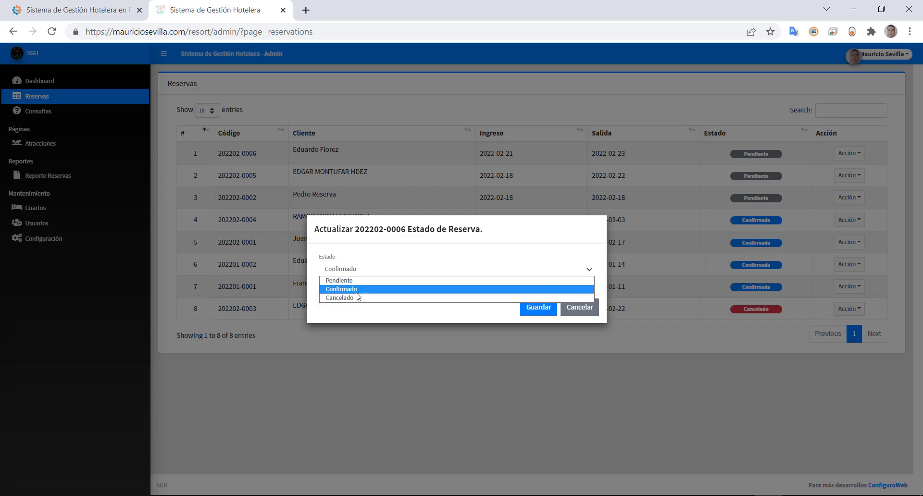
click(358, 291)
click(542, 308)
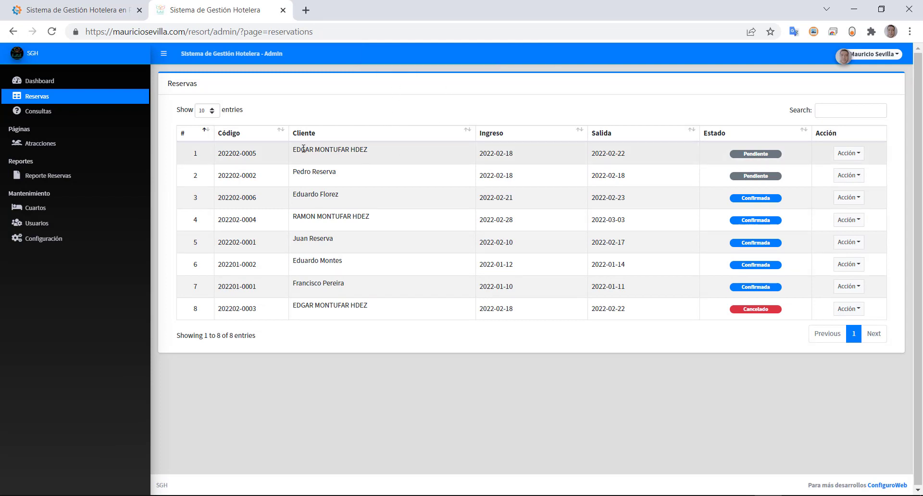
- Highlight the guest names and check-in date in the list, then go to Reporte Reservas
drag(302, 150, 383, 157)
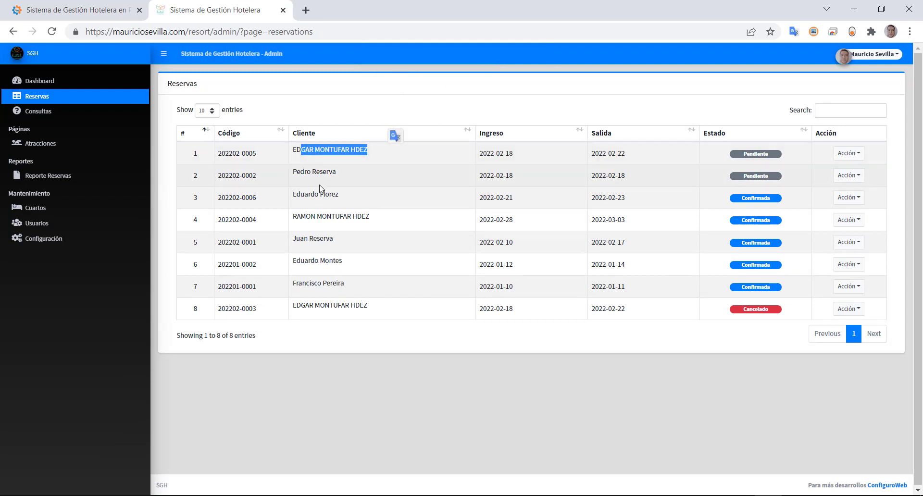
drag(304, 195, 366, 197)
drag(481, 198, 564, 201)
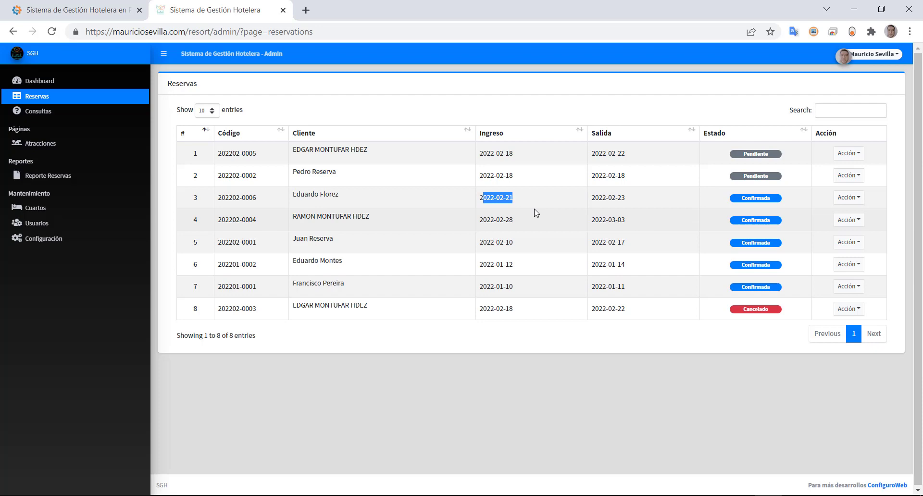
click(90, 178)
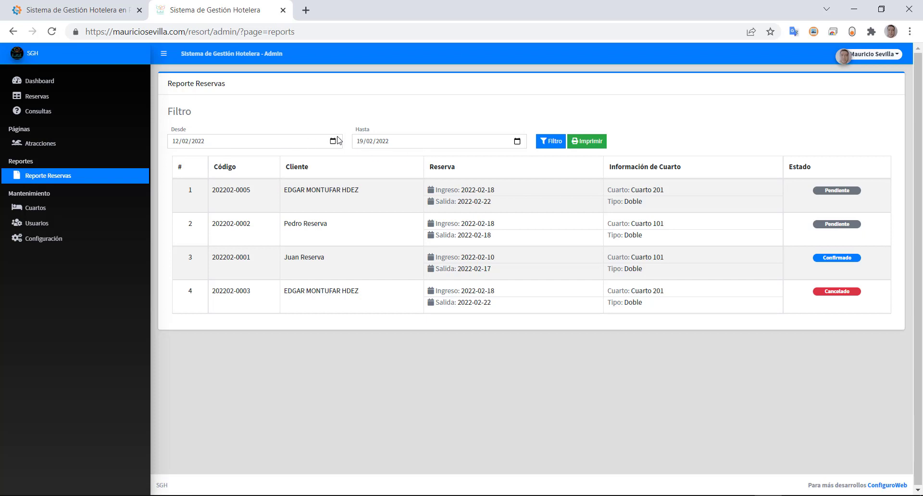
- Filter the report to end on 28/02/2022 and send the six-booking result to print
click(517, 140)
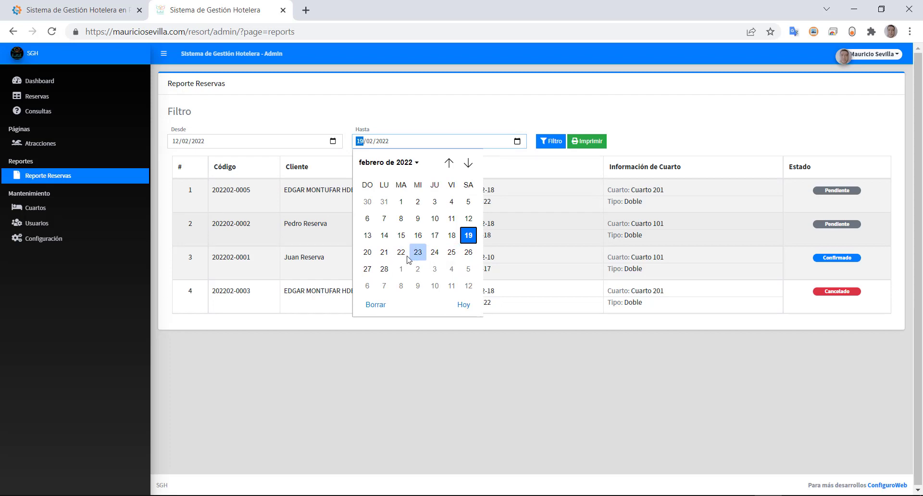
click(384, 269)
click(548, 143)
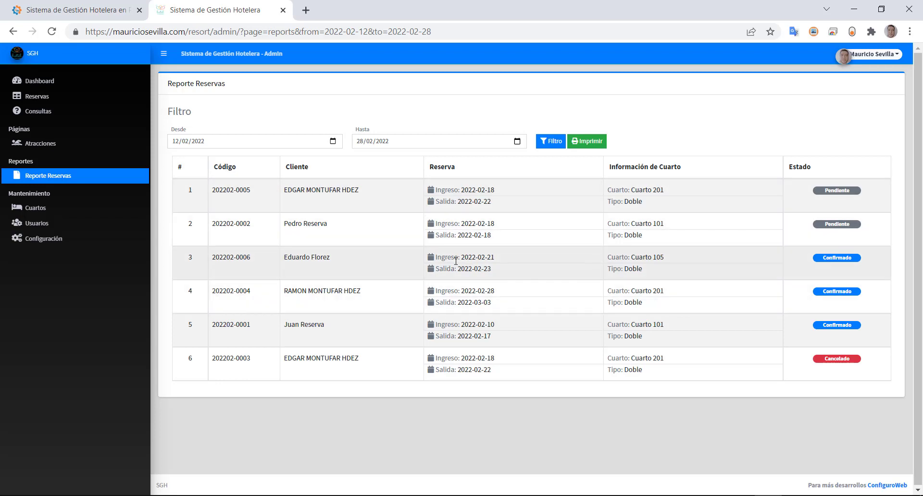
drag(455, 261, 491, 269)
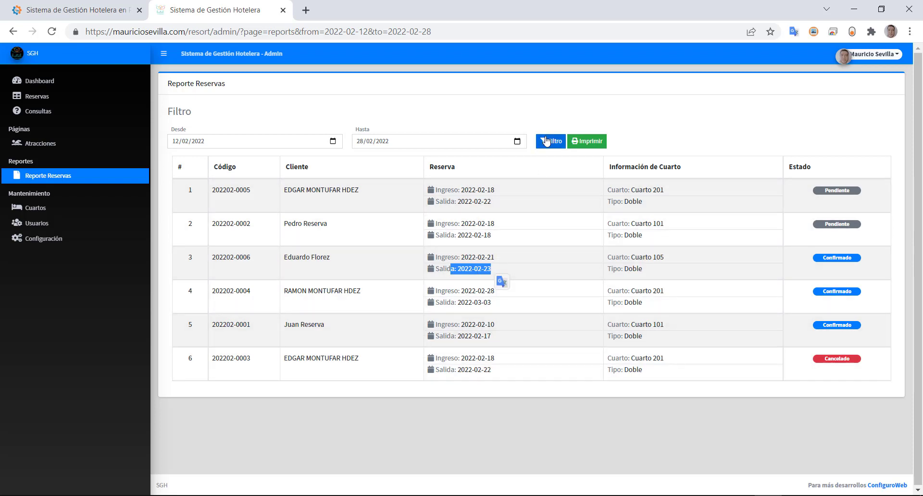
click(586, 142)
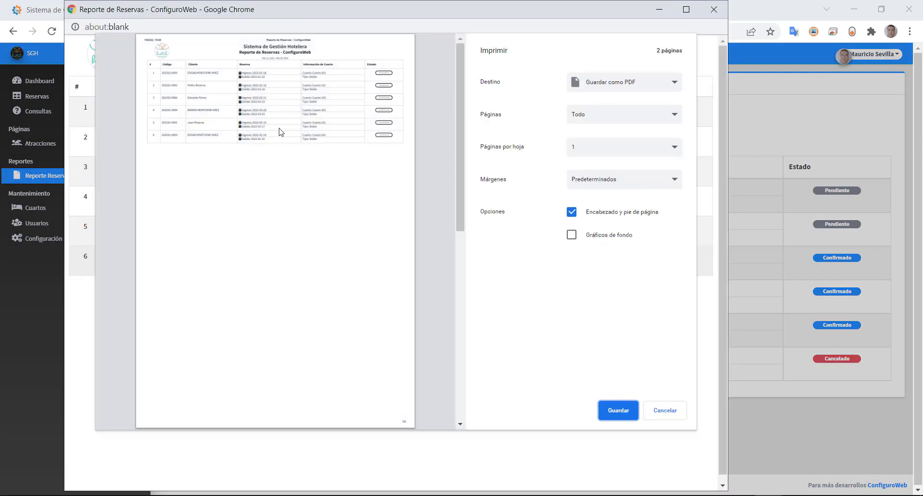
- Save the report as a PDF, overwriting the existing report file
click(619, 409)
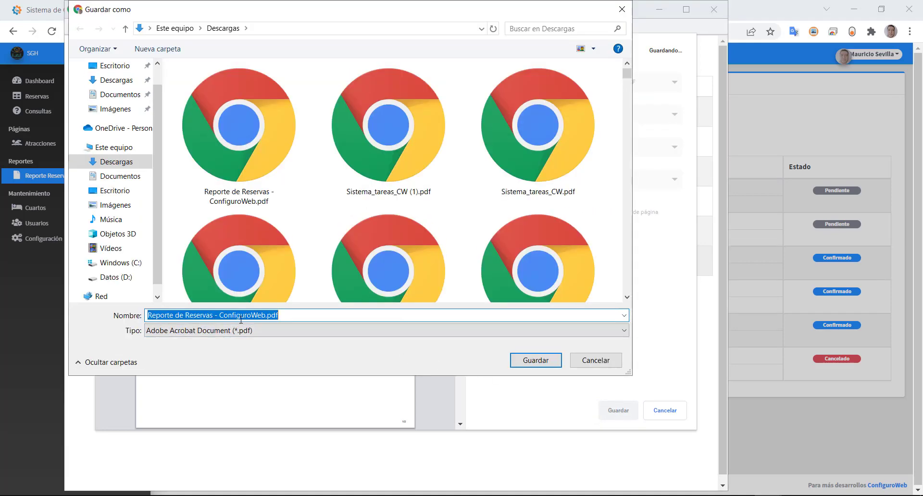
click(518, 360)
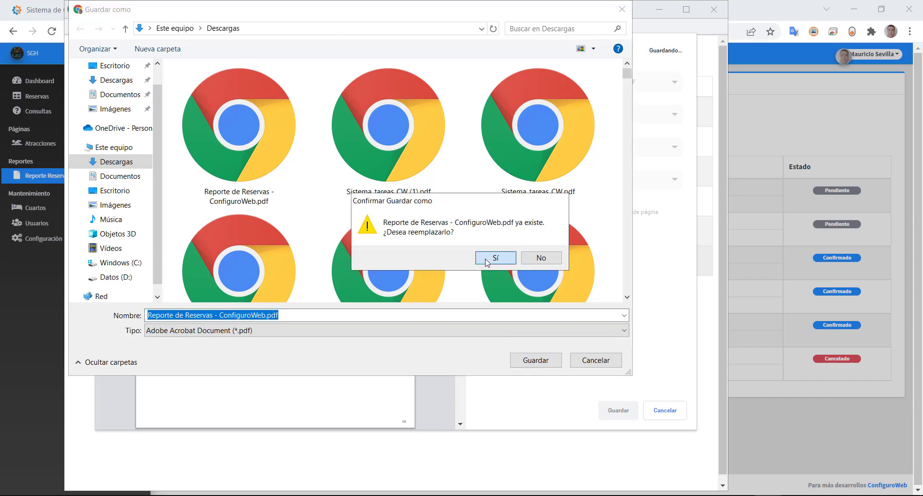
click(490, 259)
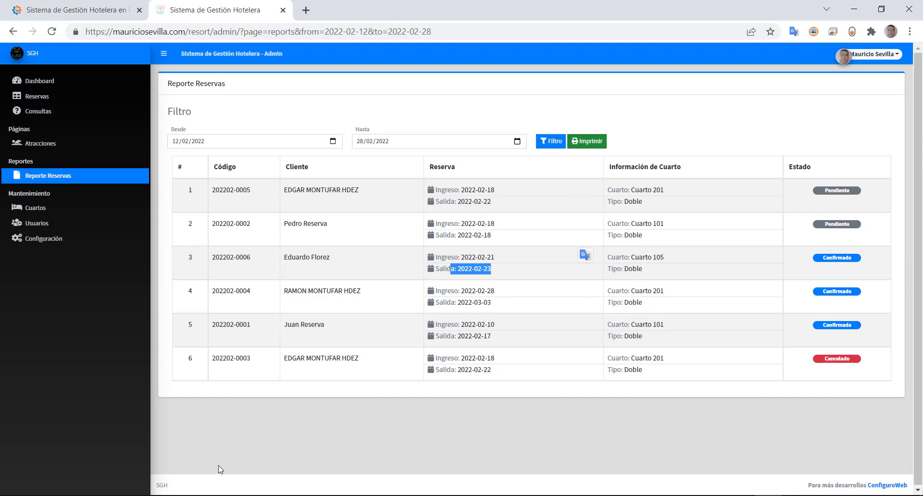
- Open 'Reporte de Reservas - ConfiguroWeb.pdf' from the Descargas folder in File Explorer
key(super+e)
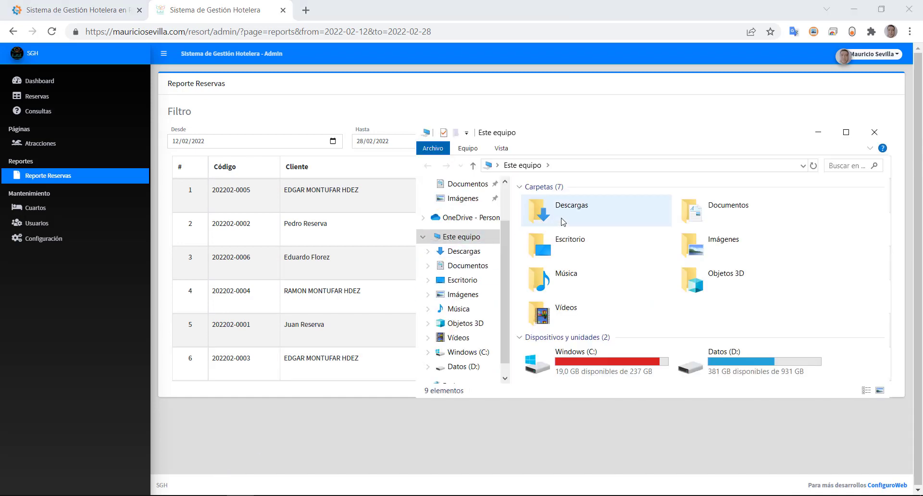
click(566, 217)
double_click(565, 217)
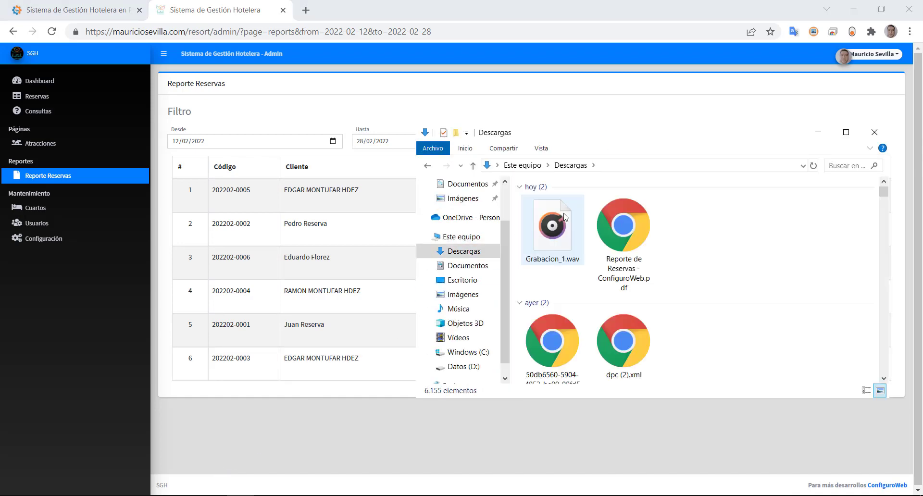
double_click(623, 225)
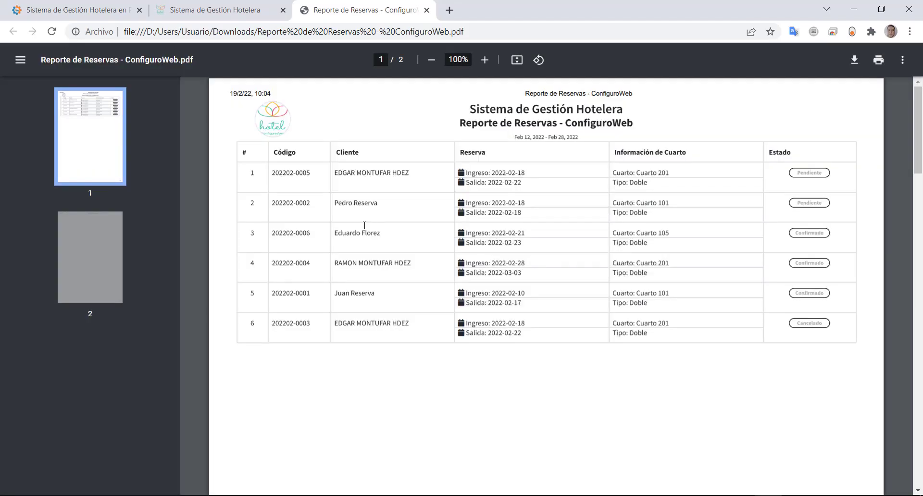
drag(917, 130, 897, 90)
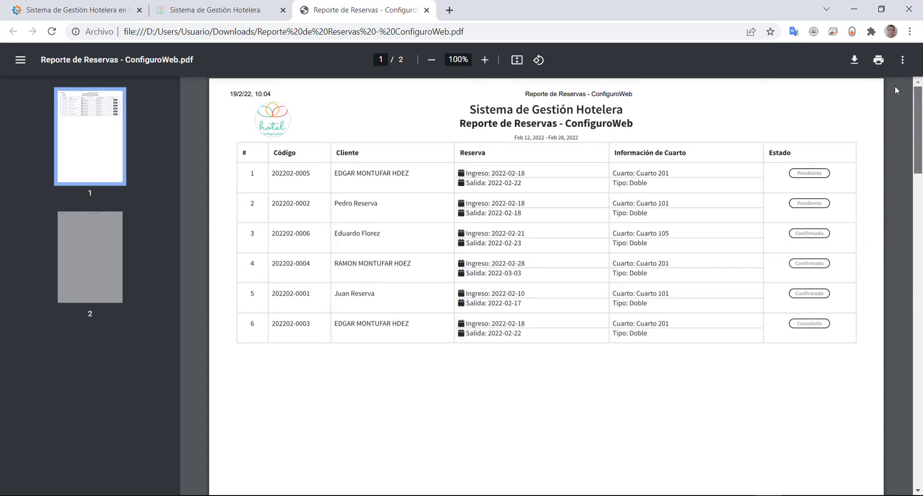
double_click(810, 173)
drag(336, 201, 523, 206)
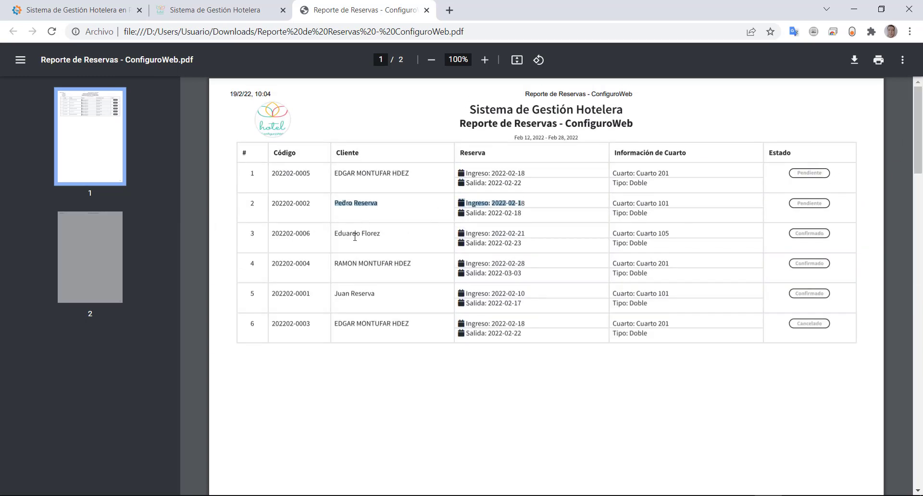
drag(352, 234, 398, 237)
drag(455, 234, 514, 234)
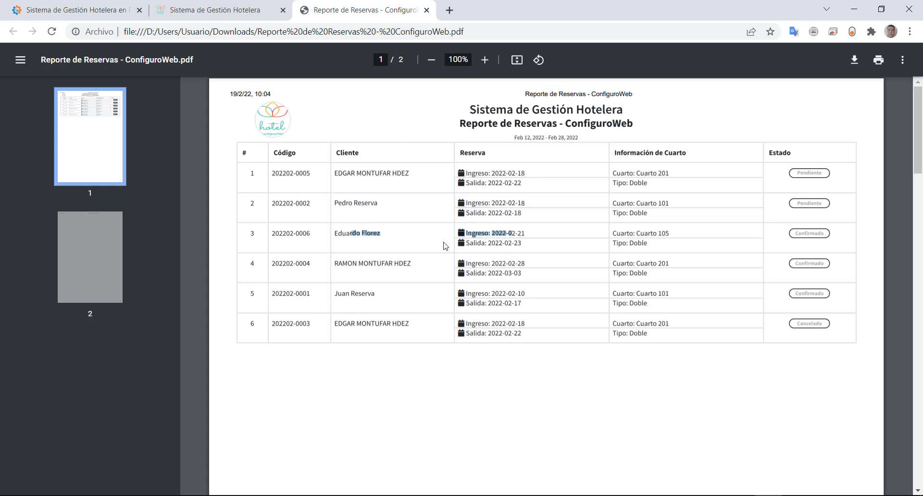
drag(354, 202, 525, 203)
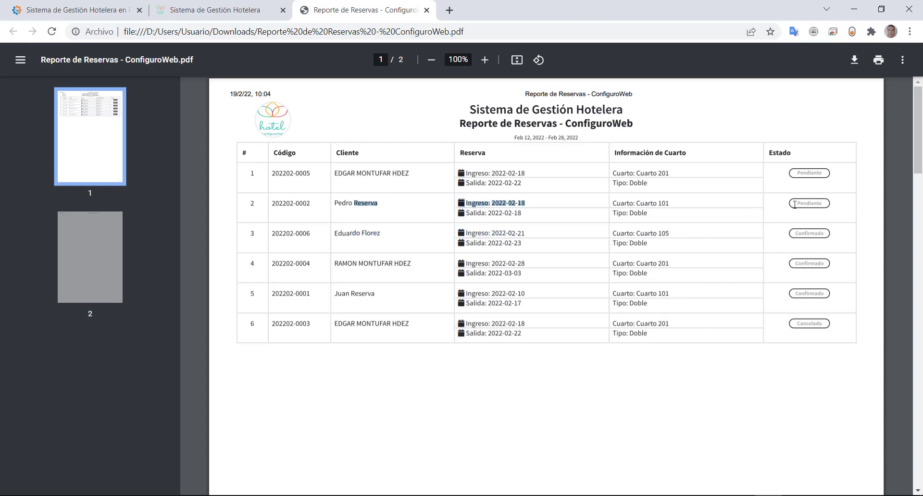
drag(795, 204, 835, 202)
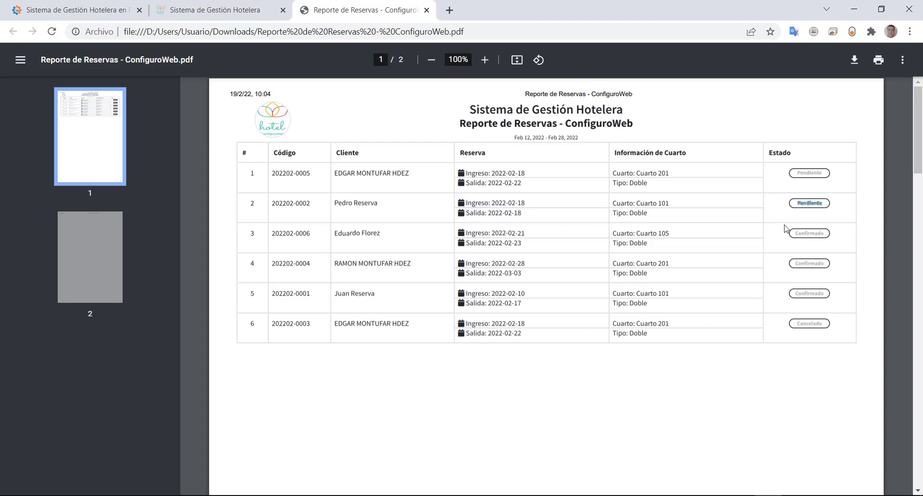
drag(347, 234, 442, 236)
drag(801, 233, 801, 228)
click(426, 10)
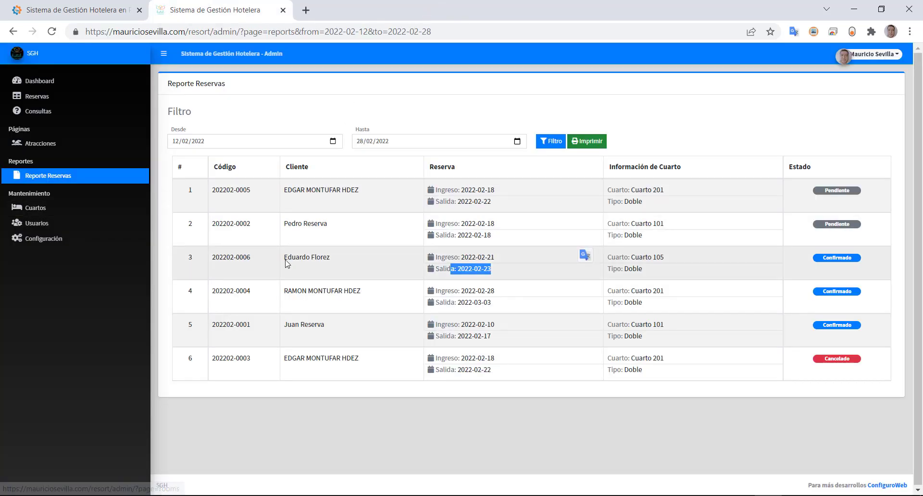
drag(485, 257, 473, 270)
drag(628, 259, 663, 258)
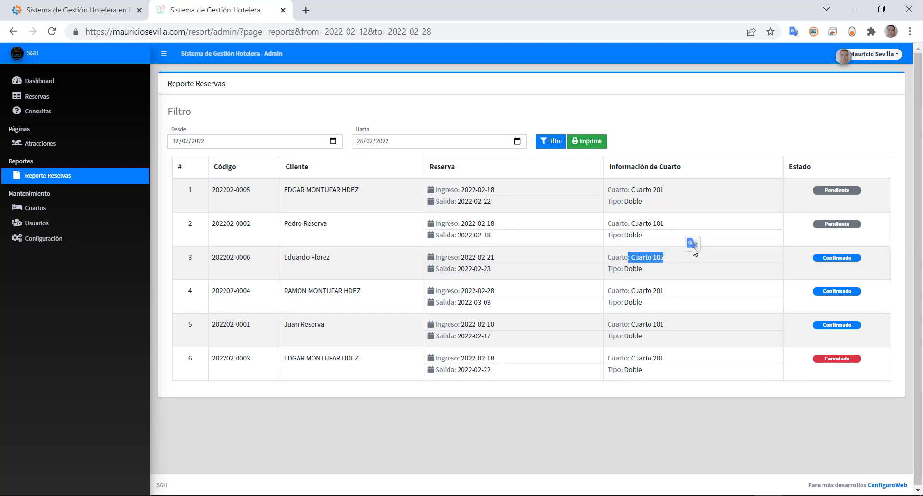
click(866, 54)
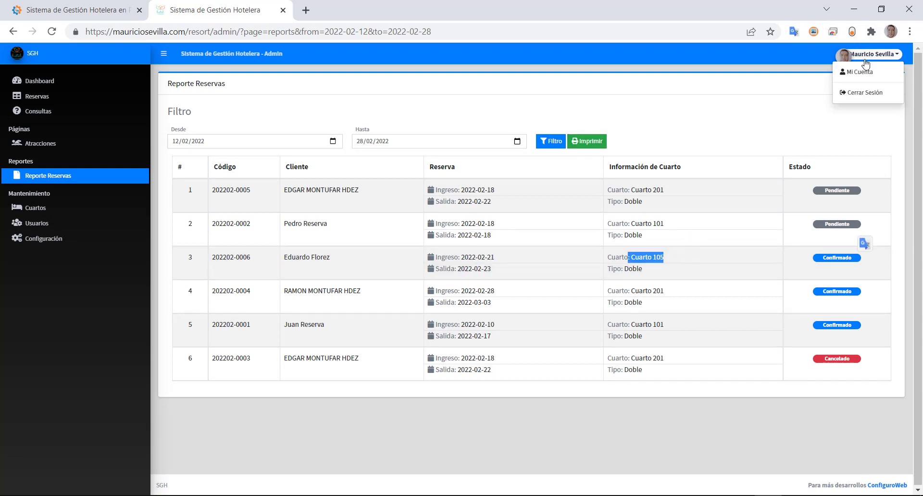
click(862, 95)
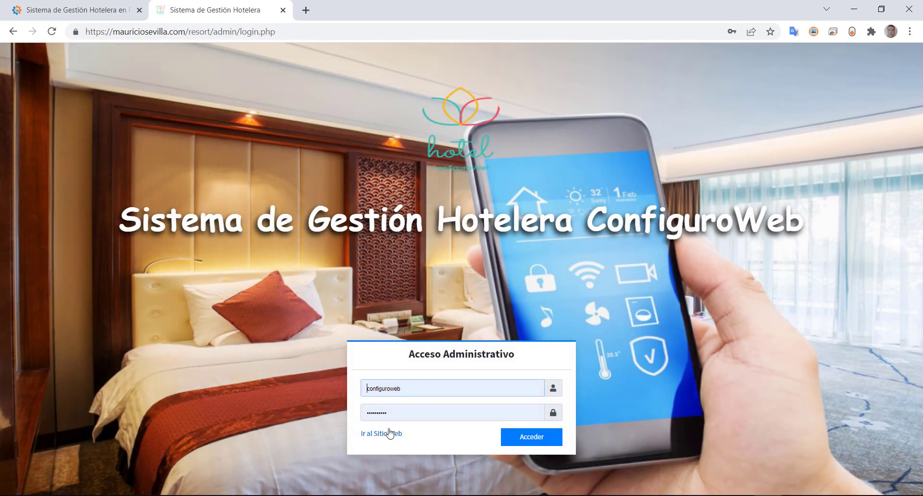
- On the public resort site, find Cuarto 105 in the rooms list and start its booking
click(389, 434)
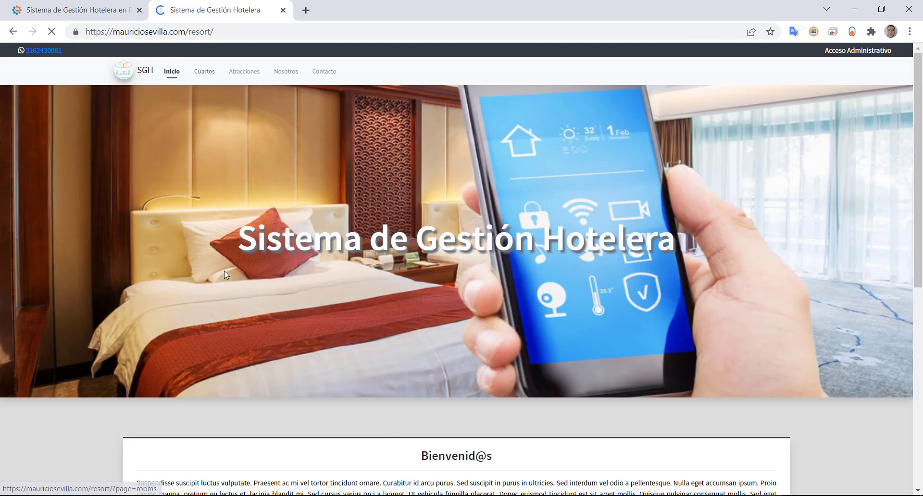
scroll(344, 354, down, 4)
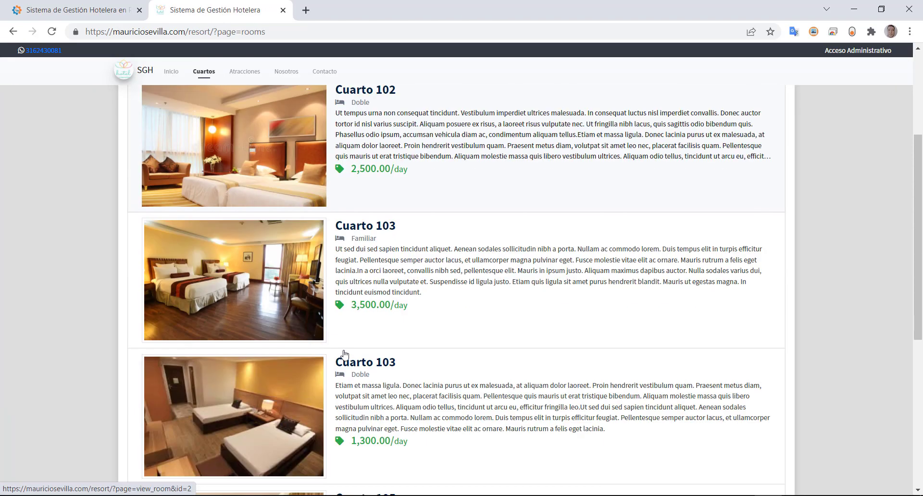
scroll(344, 354, down, 2)
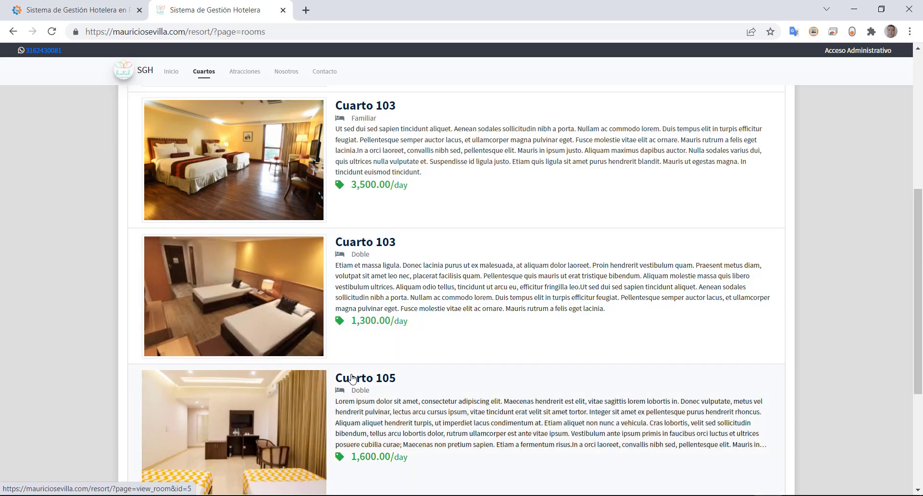
click(352, 379)
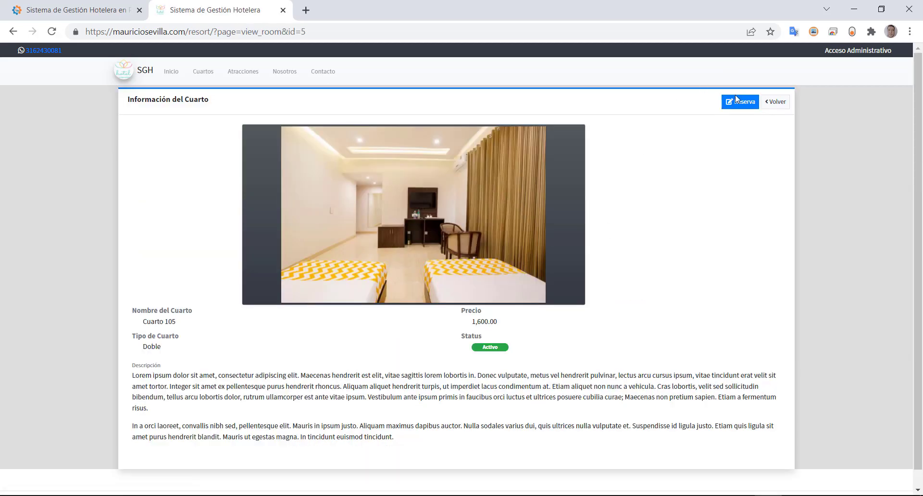
click(735, 100)
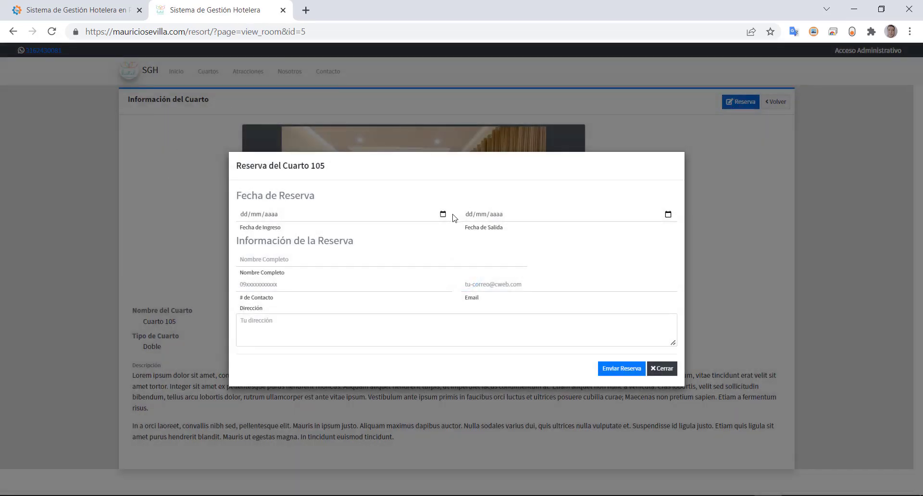
- Set the Cuarto 105 stay from 21/02/2022 check-in to 28/02/2022 check-out
click(443, 214)
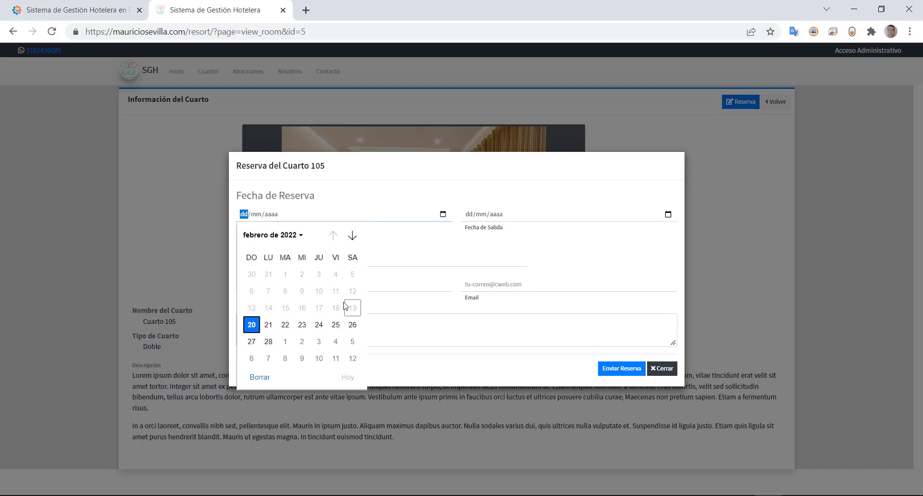
click(269, 326)
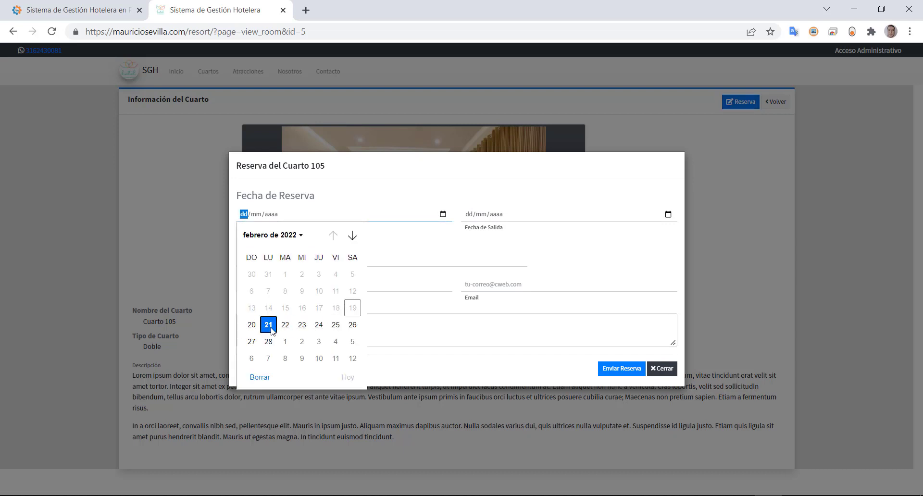
click(668, 214)
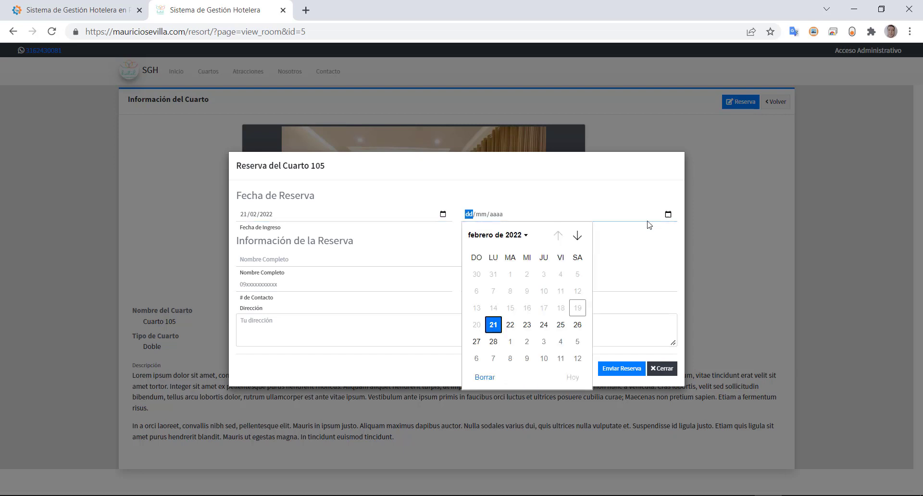
click(493, 342)
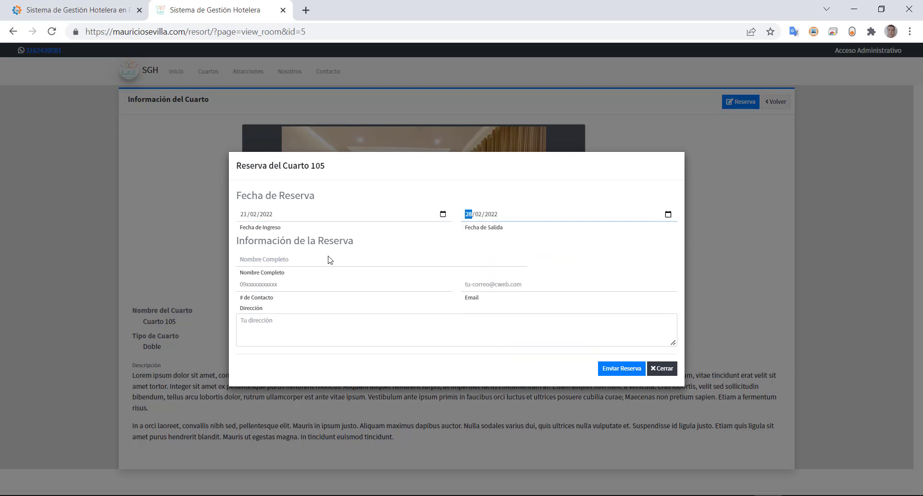
- Enter the guest's full name, contact number, e-mail and address, then submit the booking
click(260, 261)
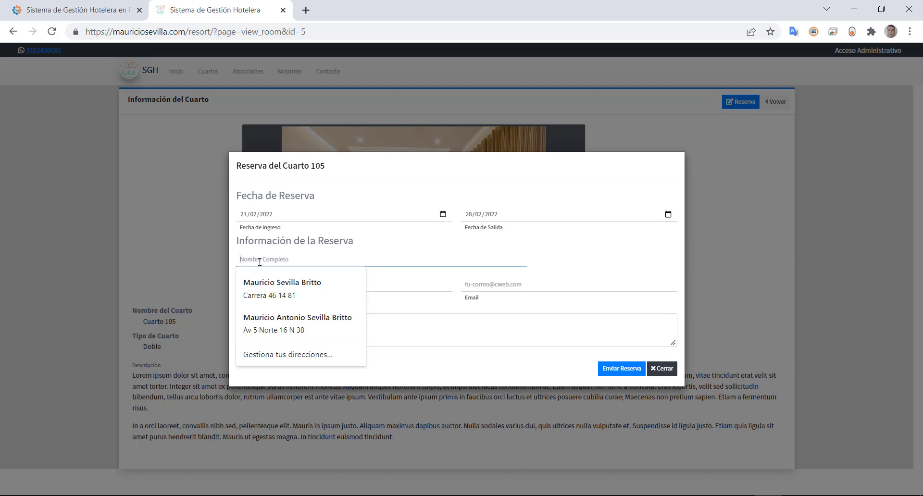
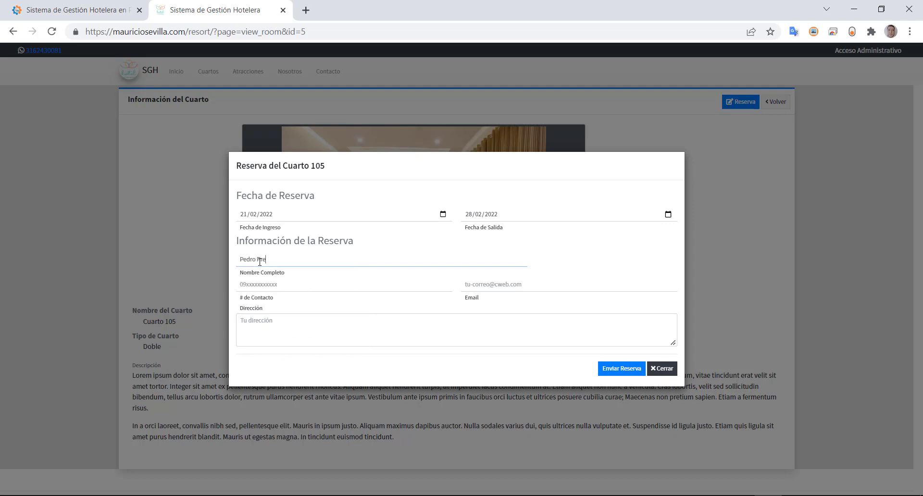
click(261, 284)
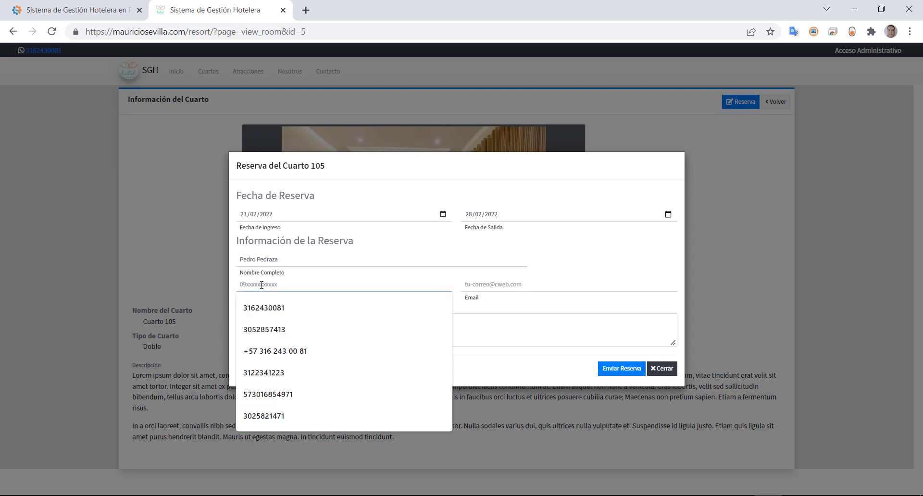
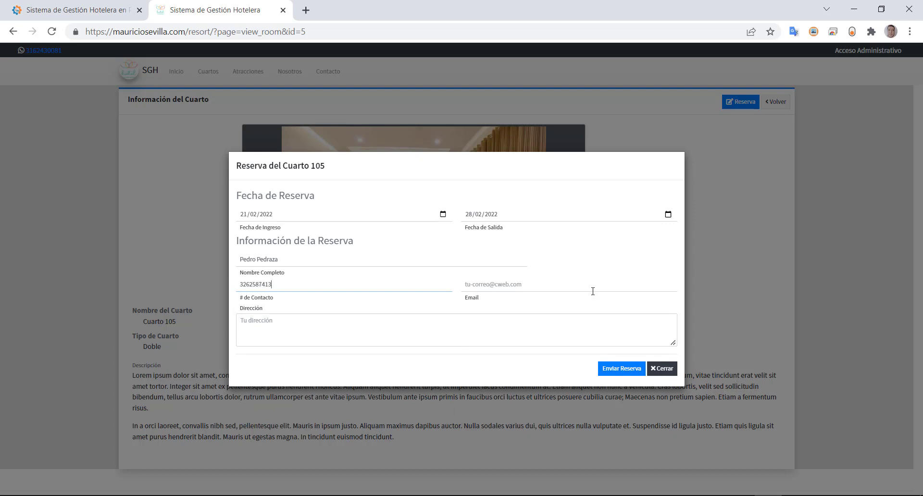
click(592, 290)
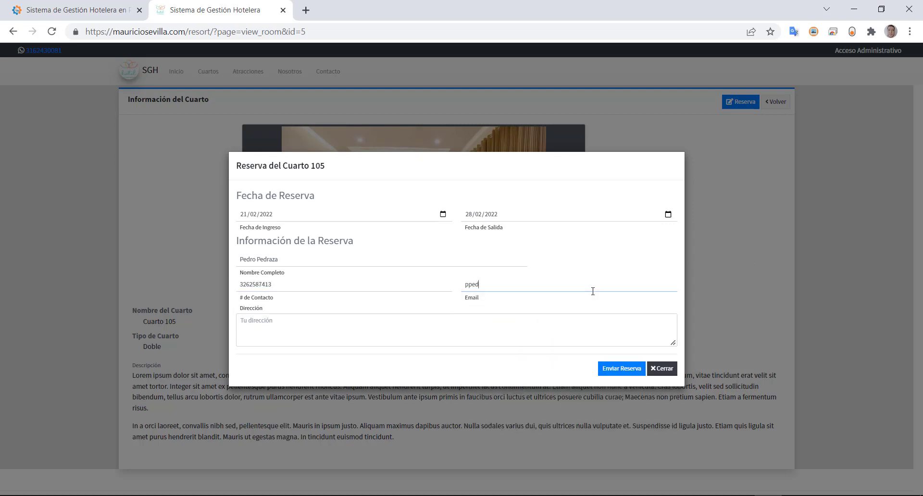
click(359, 334)
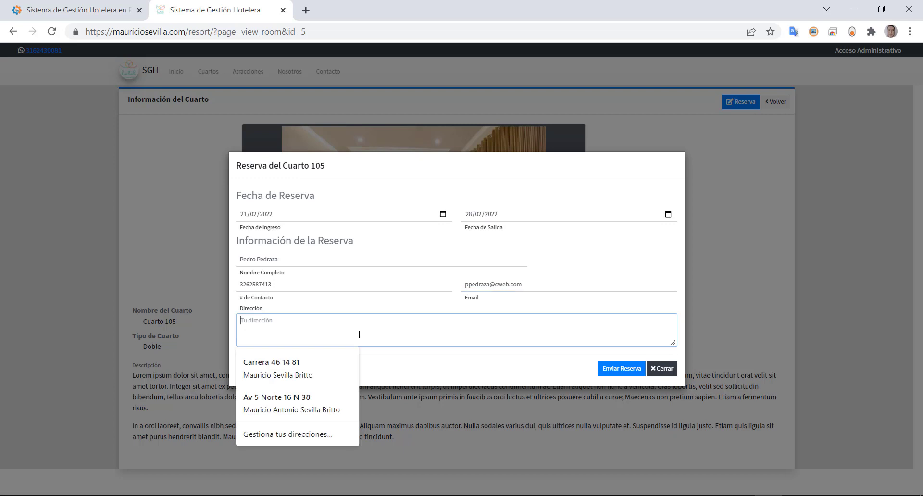
click(423, 305)
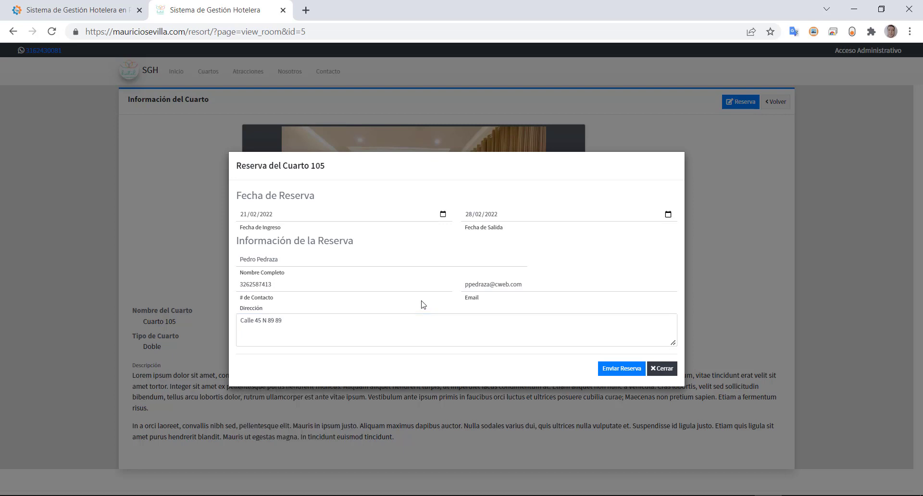
click(614, 371)
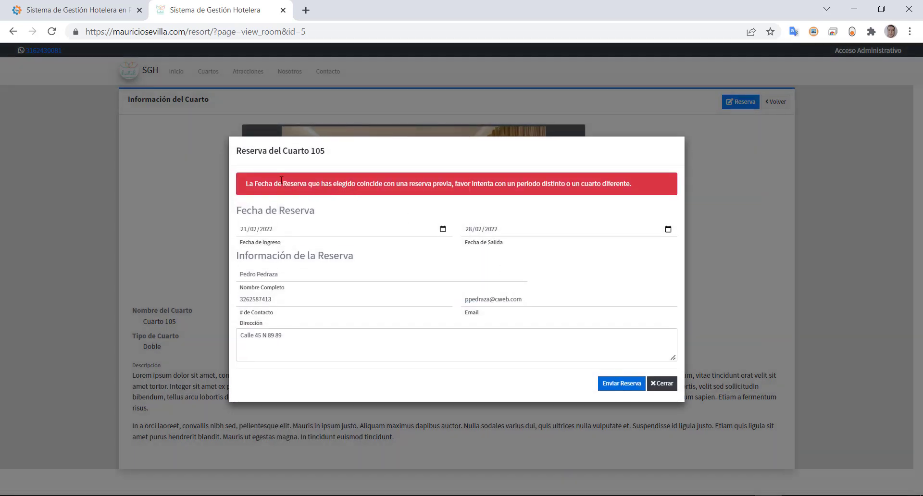
- Review the overlapping-dates warning and check-in calendar, then close the Cuarto 105 reservation dialog
drag(273, 174, 419, 190)
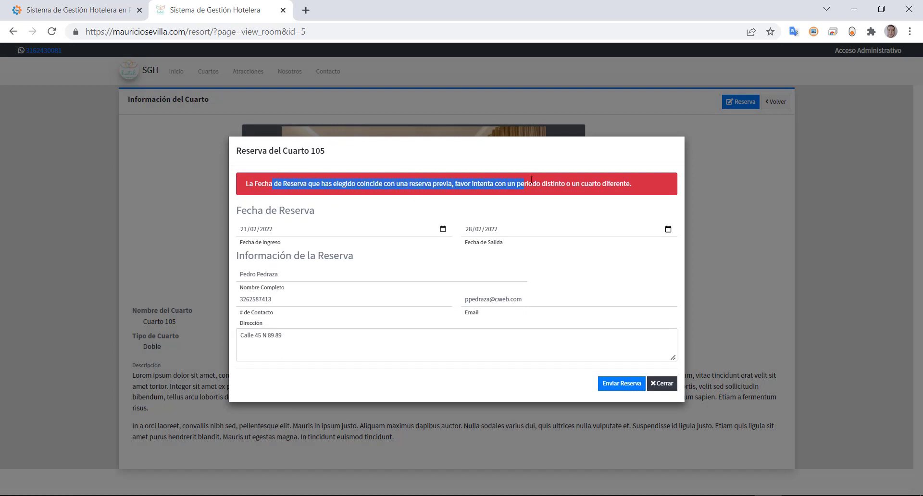
drag(531, 178, 612, 179)
click(442, 229)
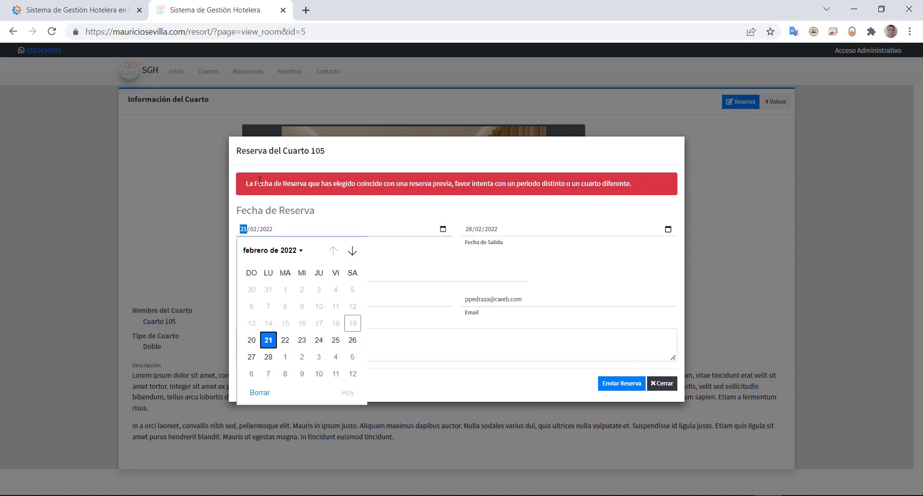
drag(260, 181, 653, 192)
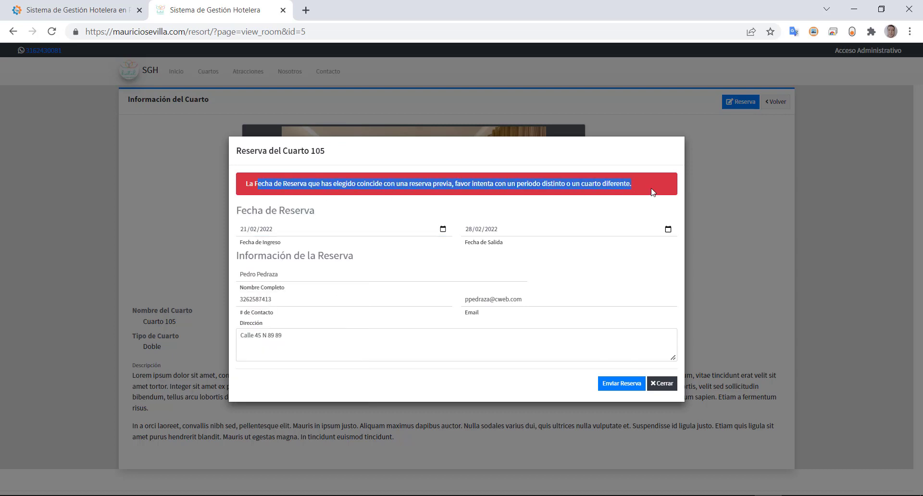
click(661, 383)
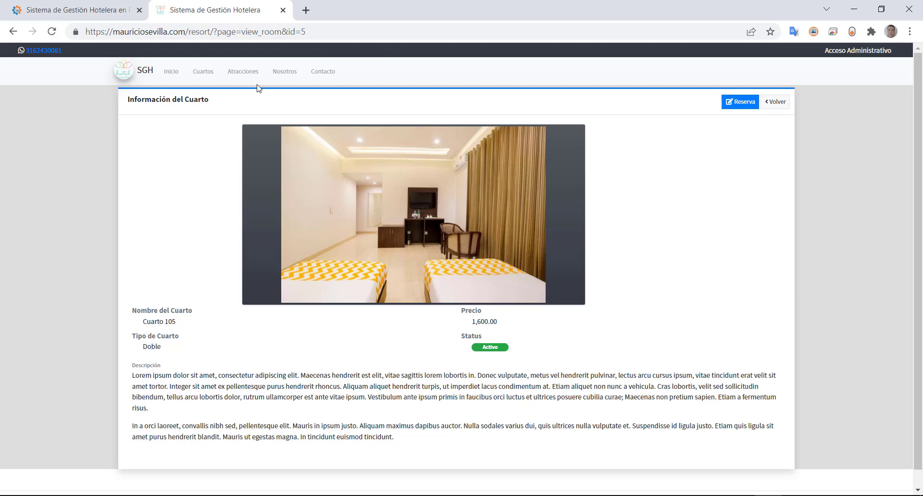
- On the Contacto page, fill the guest's name, phone number and e-mail from saved suggestions
click(331, 73)
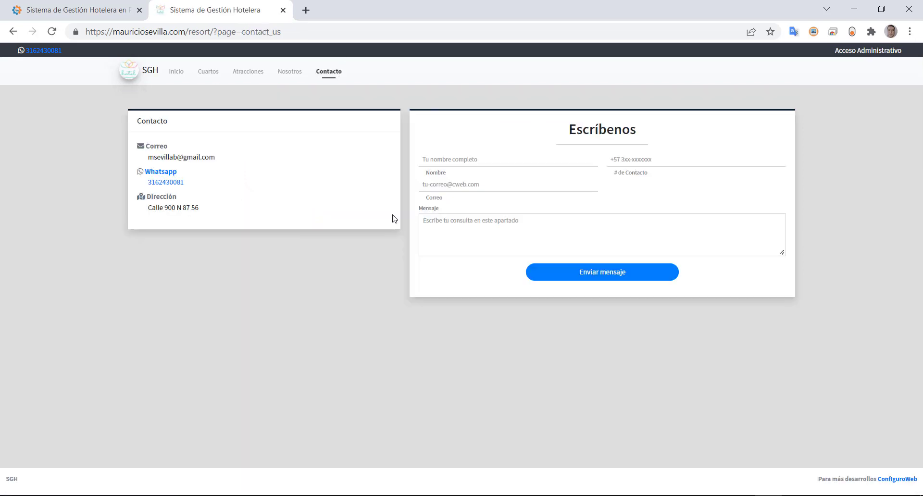
click(487, 160)
click(487, 161)
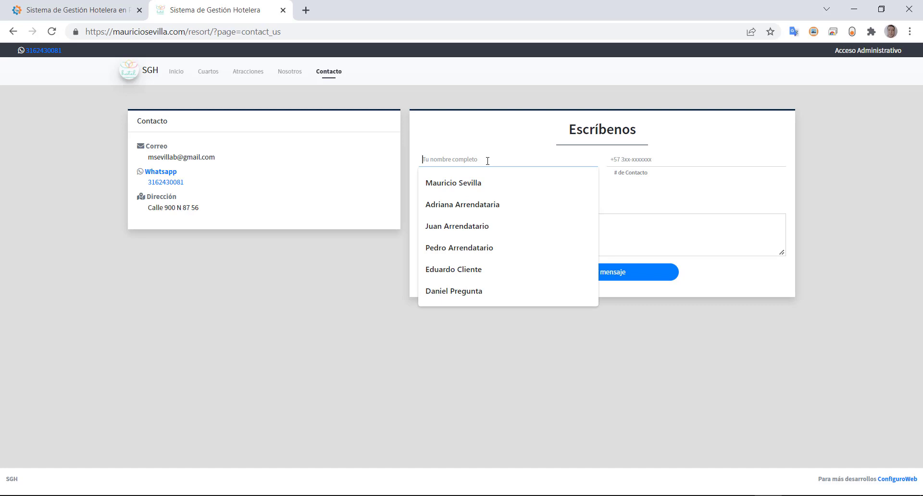
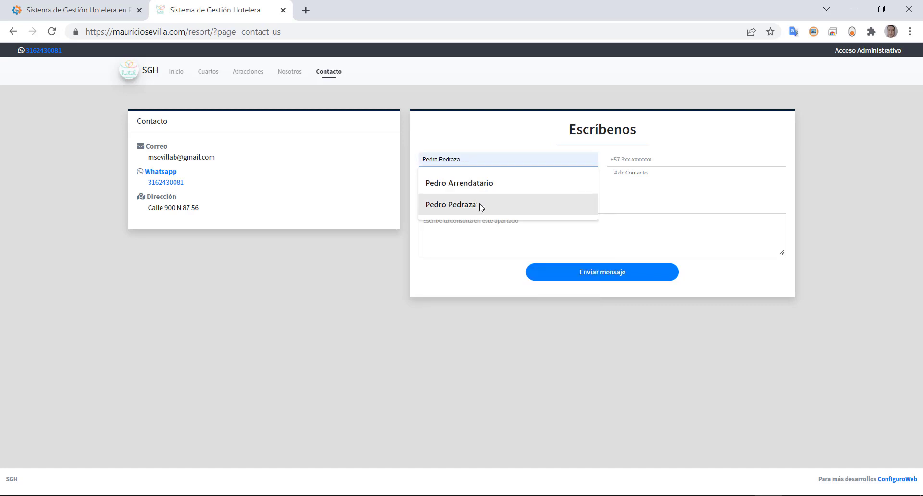
click(480, 206)
click(638, 163)
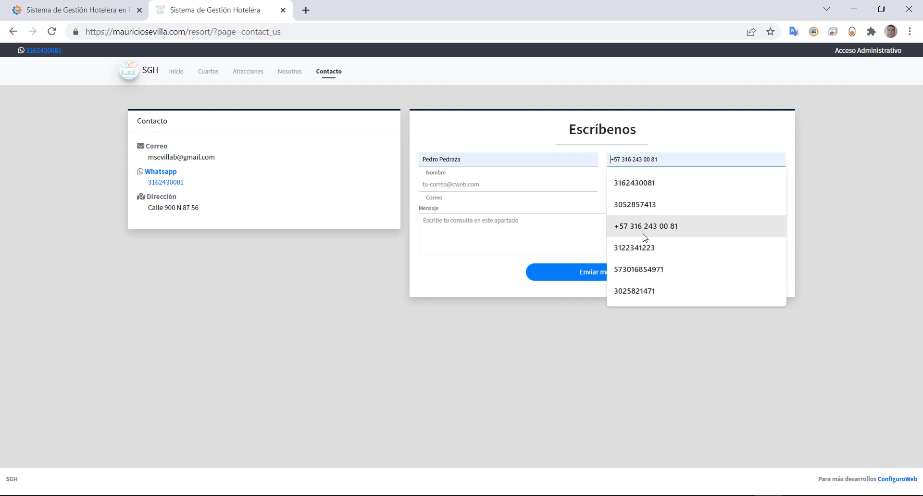
click(645, 250)
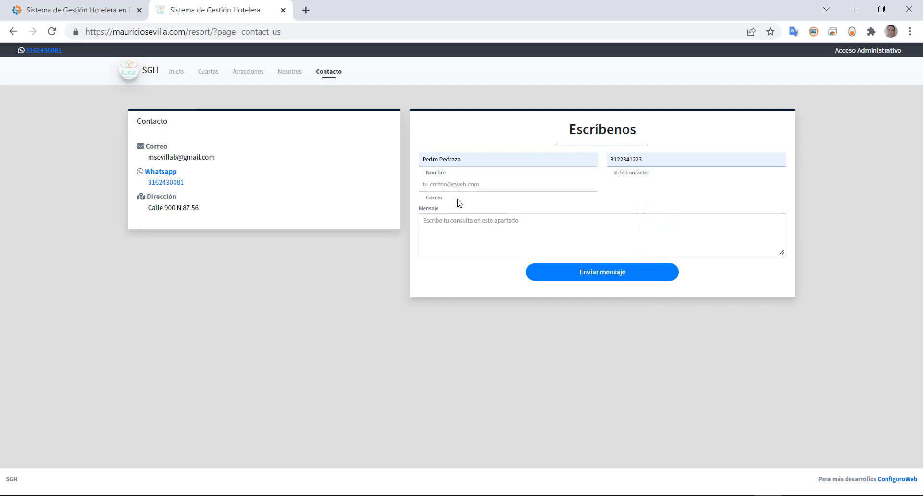
click(450, 186)
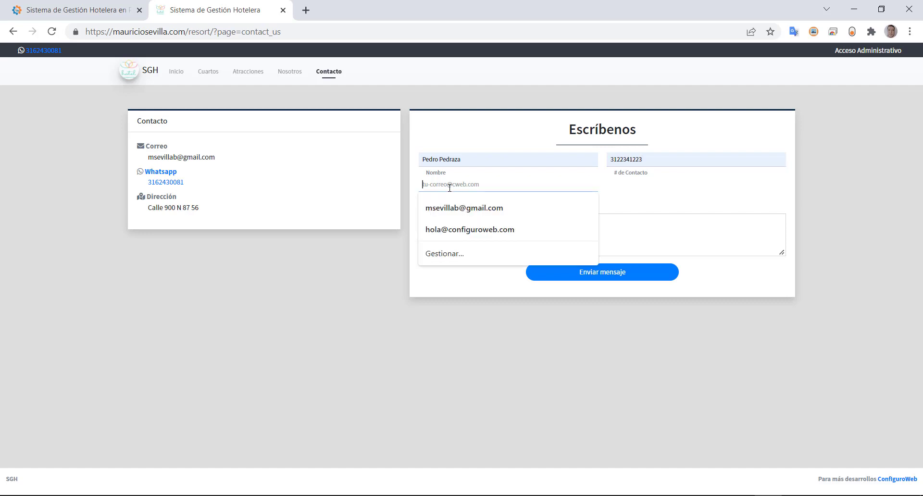
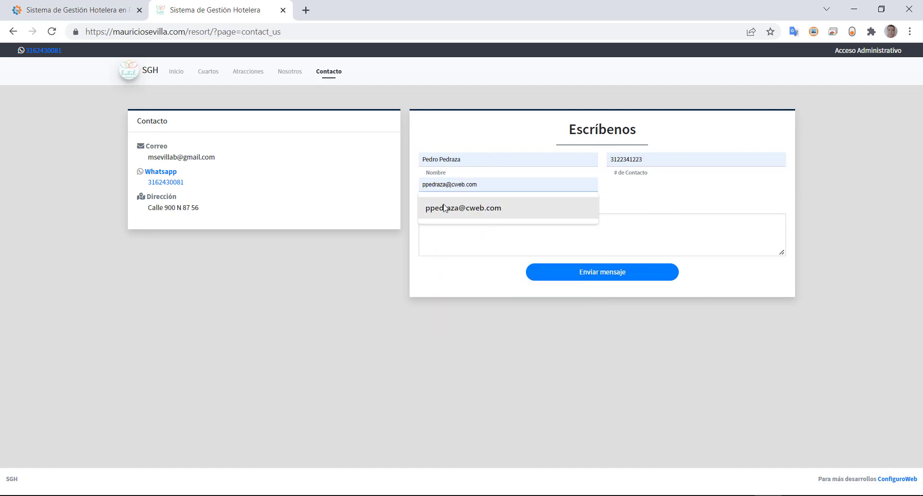
click(444, 208)
- Write the message 'No puedo reservar en el cuarto 215 en el periodo del 20 al' and send it
click(446, 236)
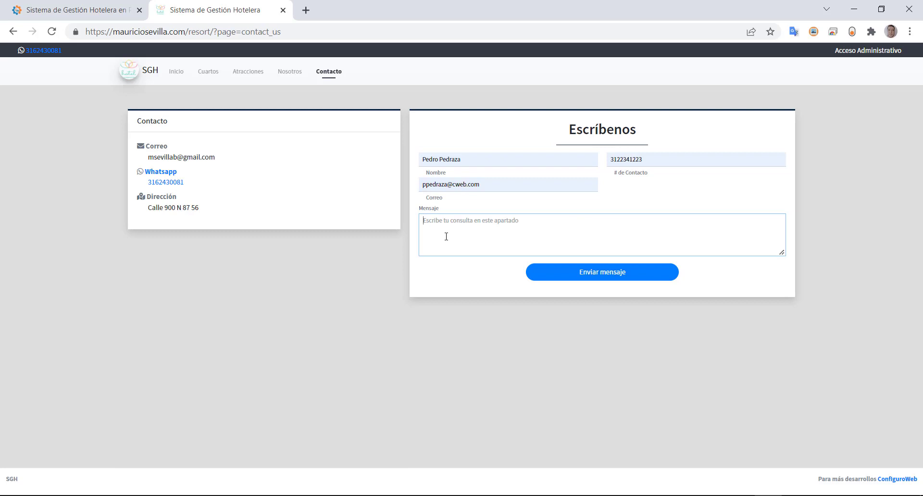
text(No puedo reservar en el cuarto 215 en el periodo de)
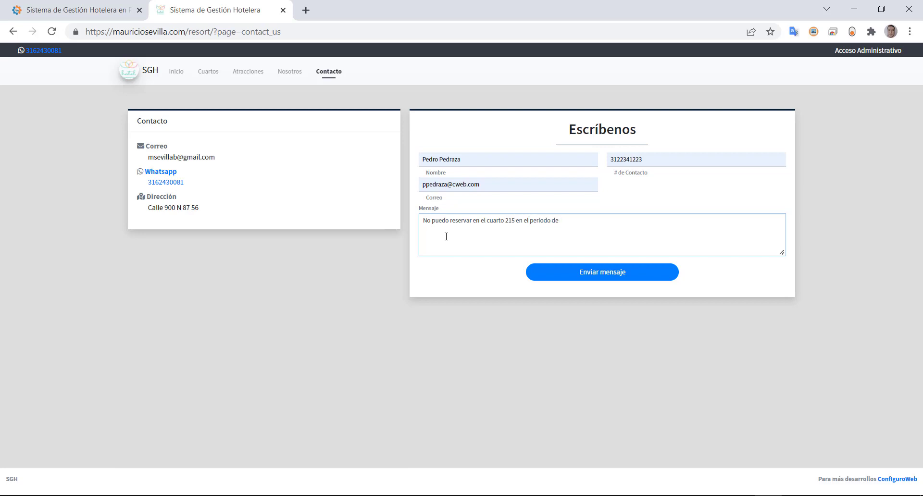
text(l 20 al 28)
click(579, 273)
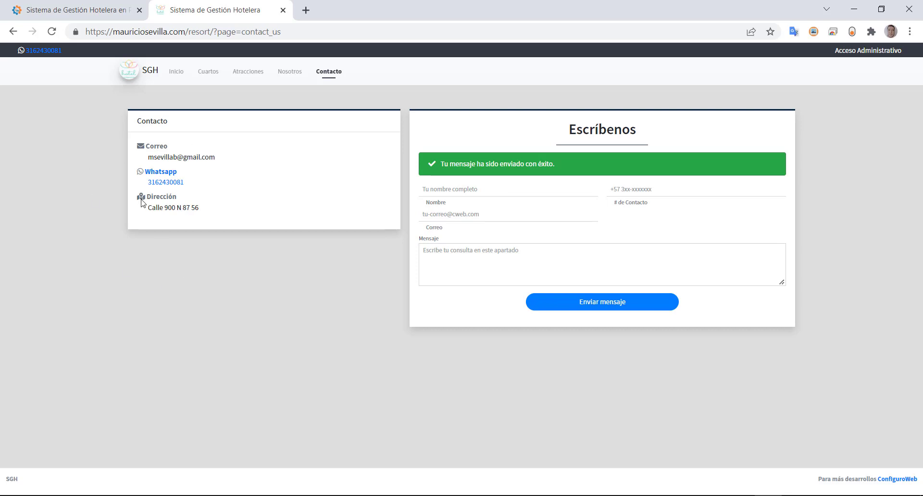
drag(143, 122, 168, 122)
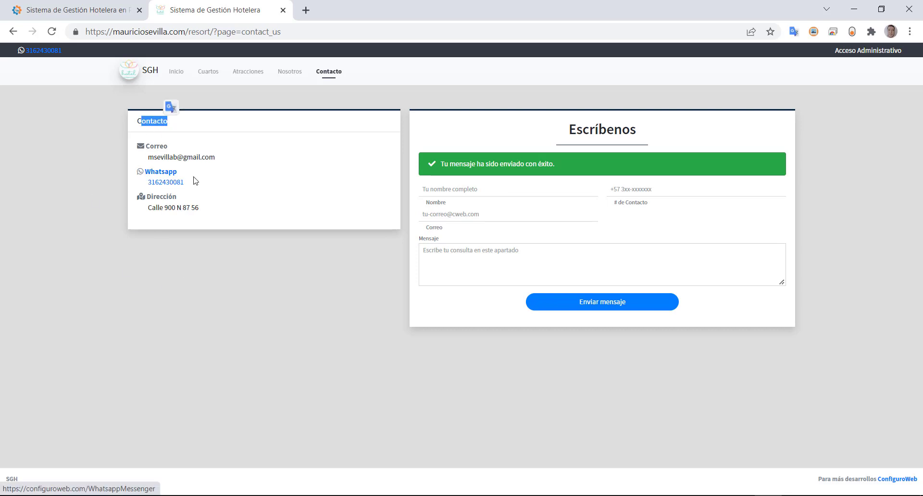
click(164, 182)
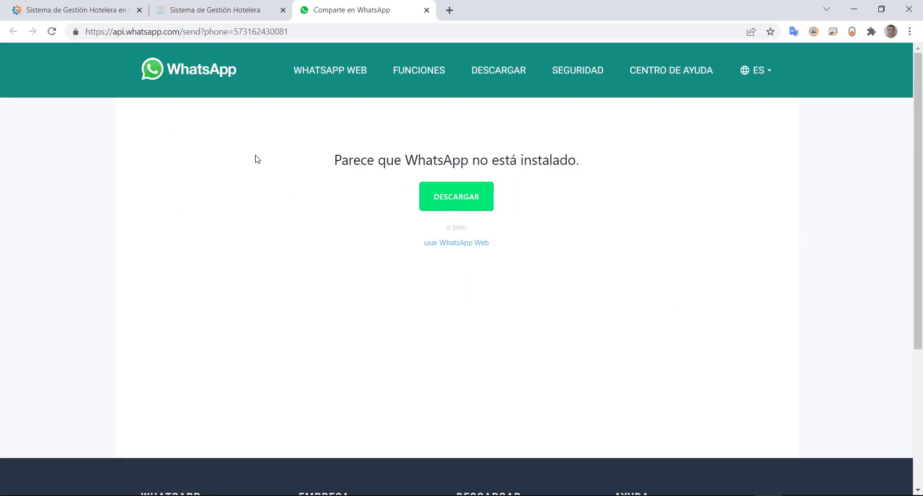
click(455, 245)
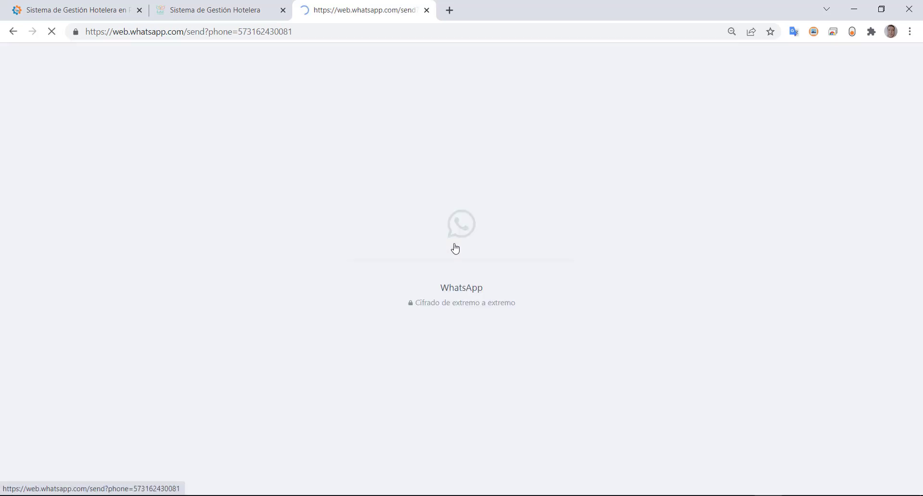
click(426, 10)
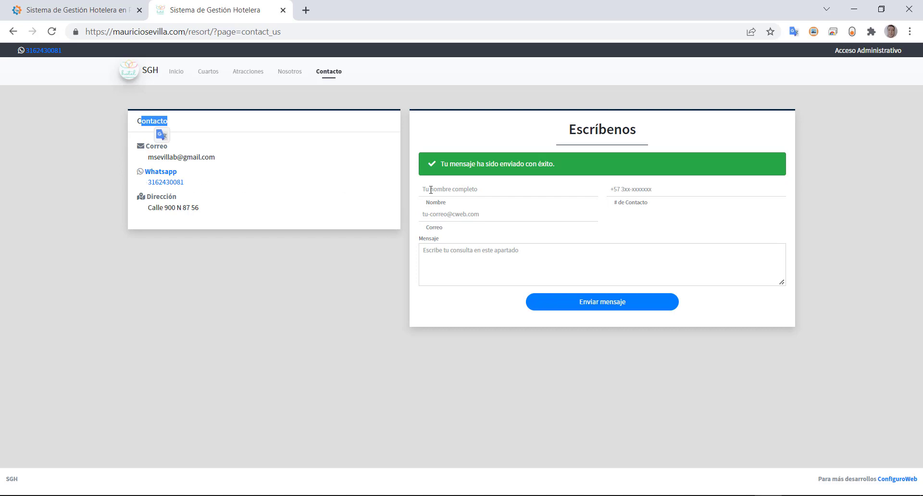
drag(449, 163, 525, 164)
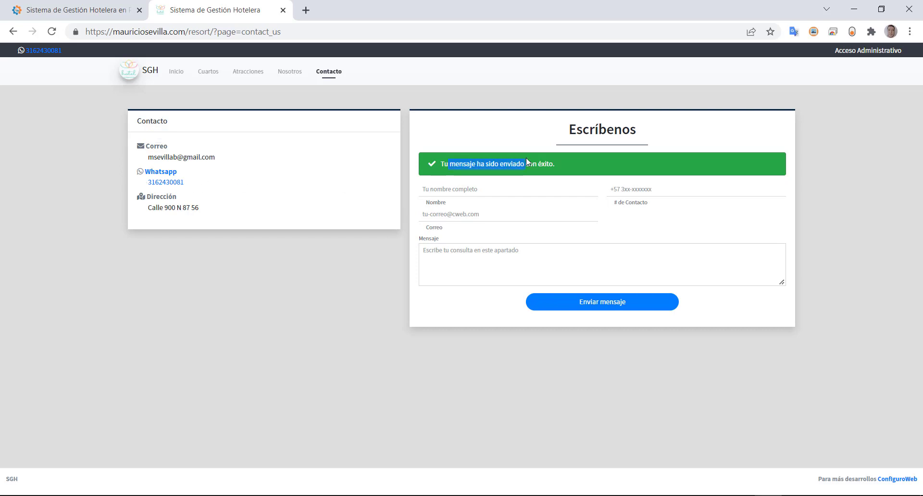
- Log back in as administrator and open the Consultas inquiries list
click(844, 51)
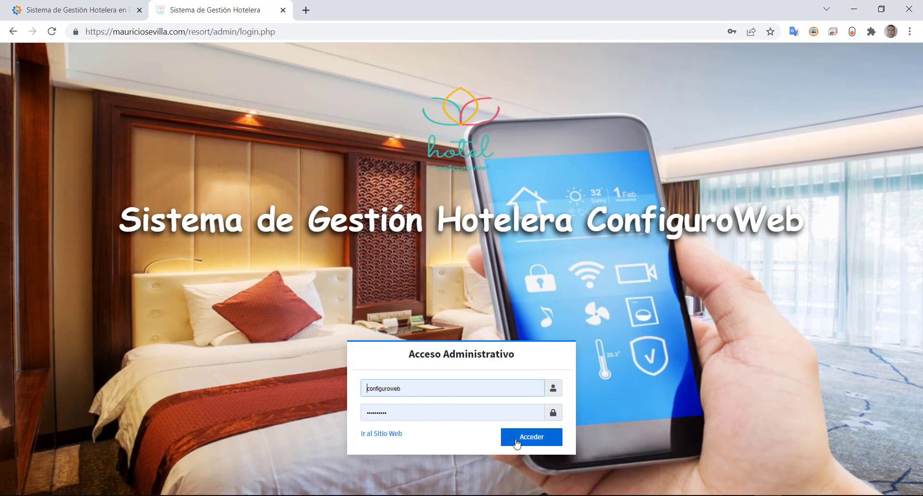
click(404, 418)
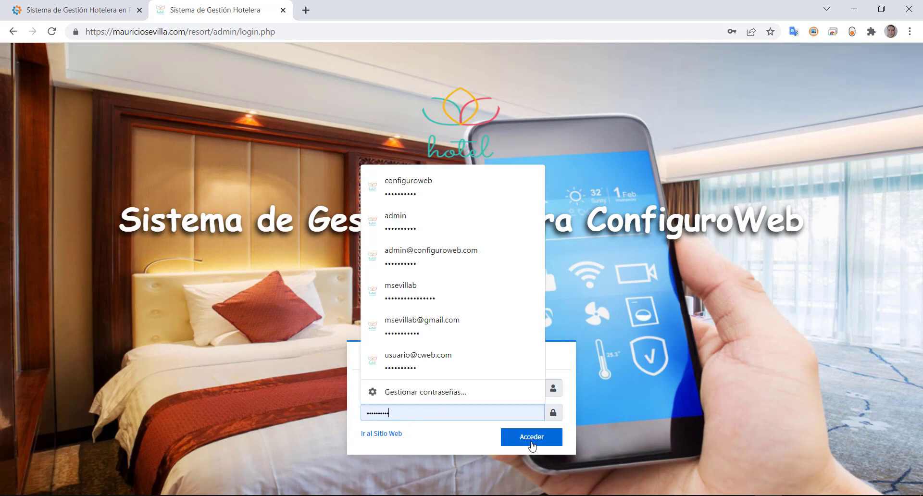
click(532, 445)
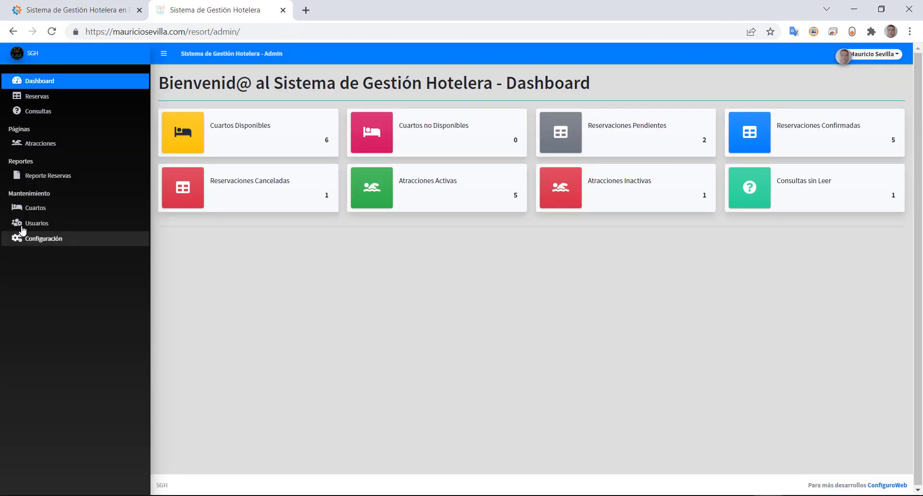
click(29, 112)
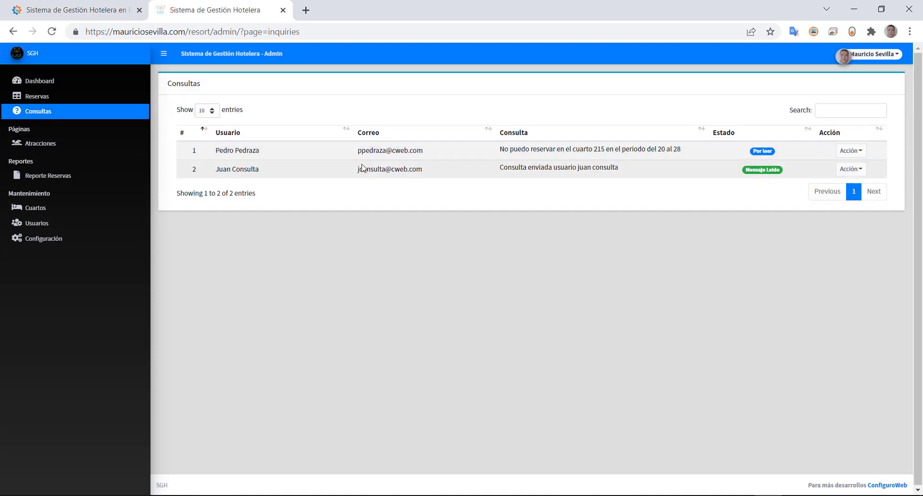
- View inquiry 1's details (e-mail, contact number, message) via Acción > Ver, then close them
drag(393, 151, 442, 154)
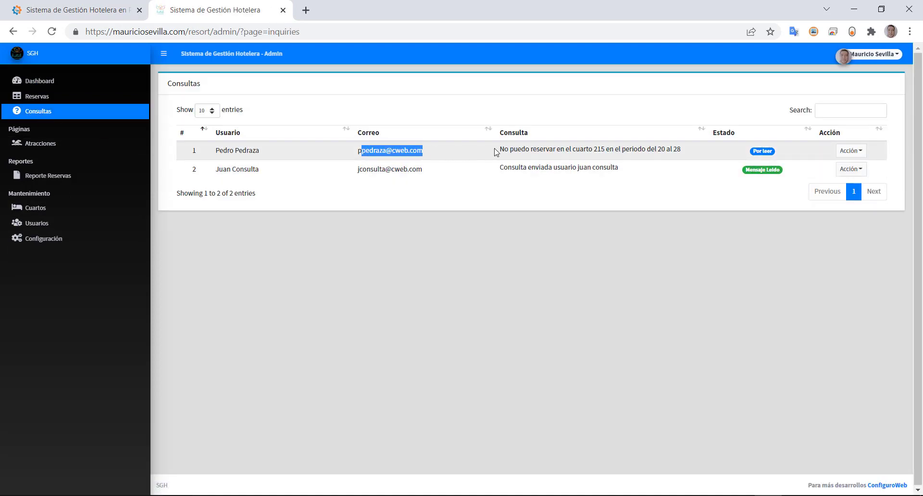
click(860, 151)
click(854, 173)
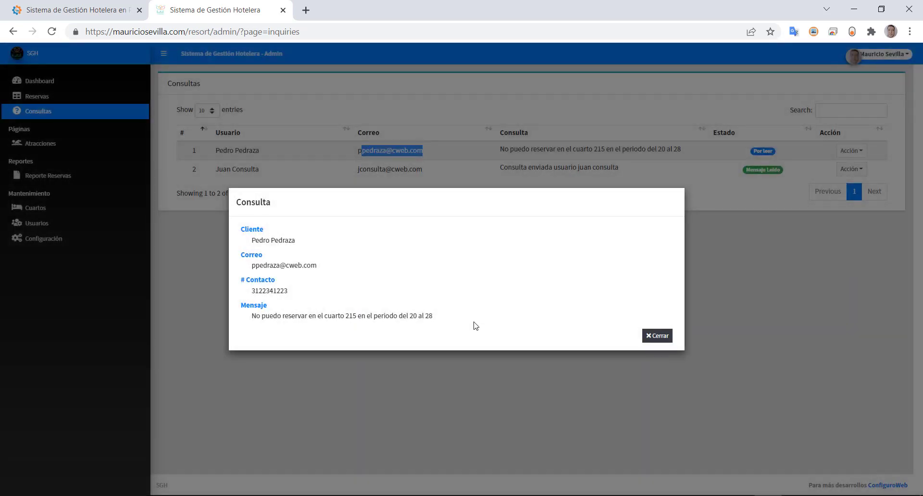
drag(303, 266, 207, 263)
drag(287, 290, 242, 295)
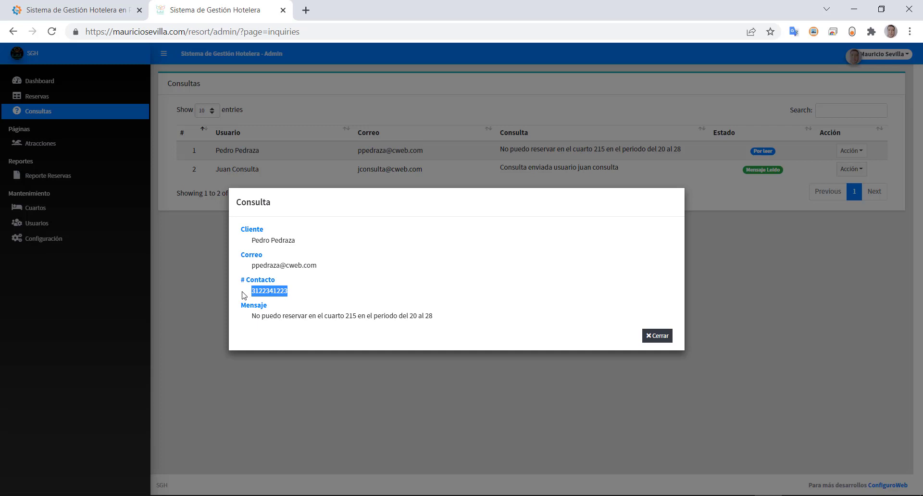
double_click(256, 316)
drag(263, 315, 438, 320)
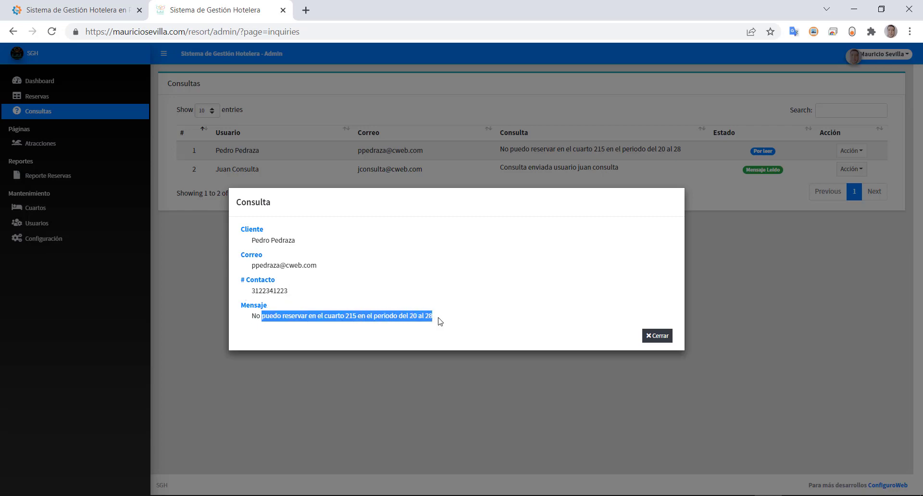
click(656, 335)
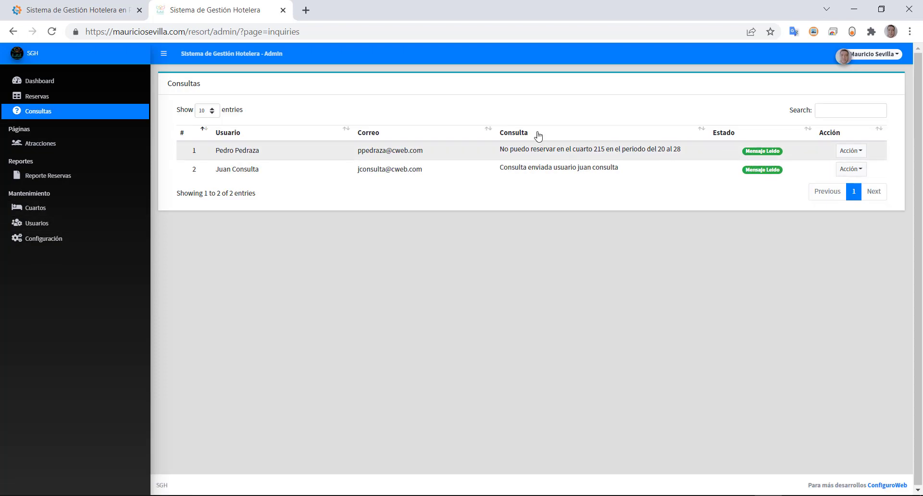
- Highlight the first inquiry's message text in the list, then clear the selection
drag(501, 149, 632, 150)
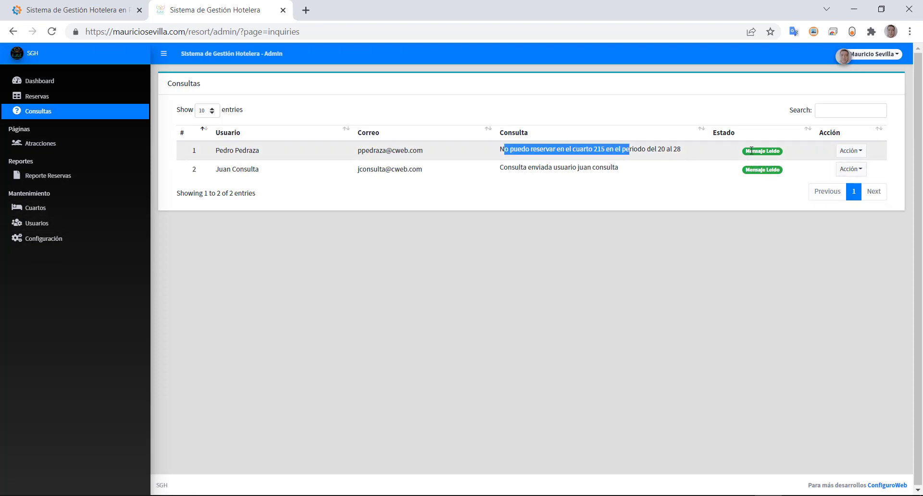
click(771, 151)
click(771, 151)
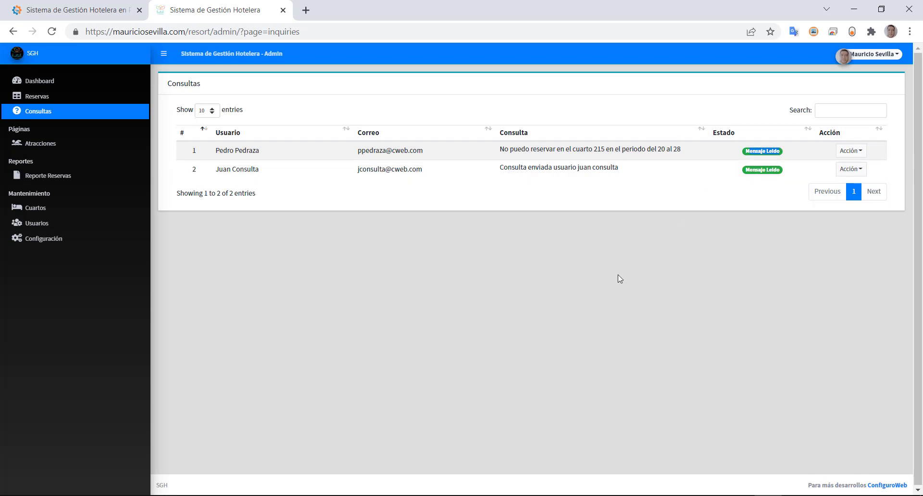
- Search the inquiries for 'pp', then switch to the Reporte Reservas page
click(832, 109)
text(pp)
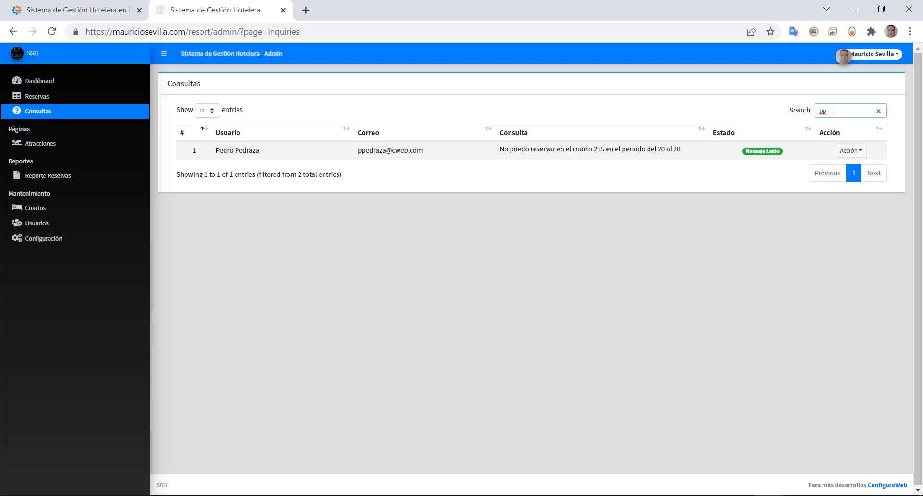
text(r)
key(BackSpace)
key(BackSpace)
key(BackSpace)
key(BackSpace)
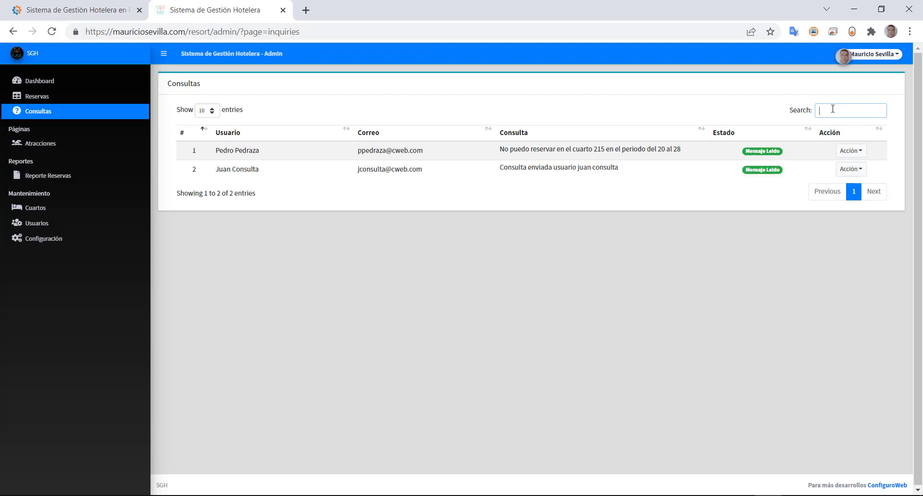
click(79, 177)
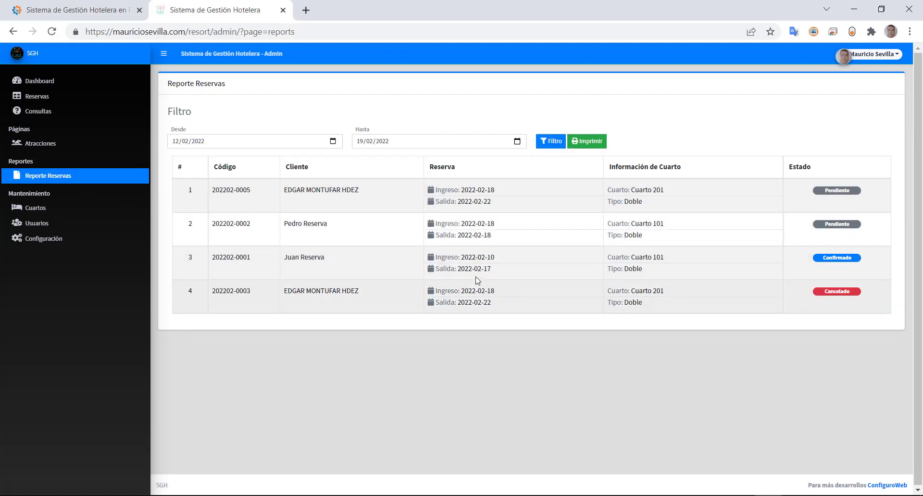
- Filter the reservations report to end on 28/02/2022 and inspect the third booking's row
click(516, 142)
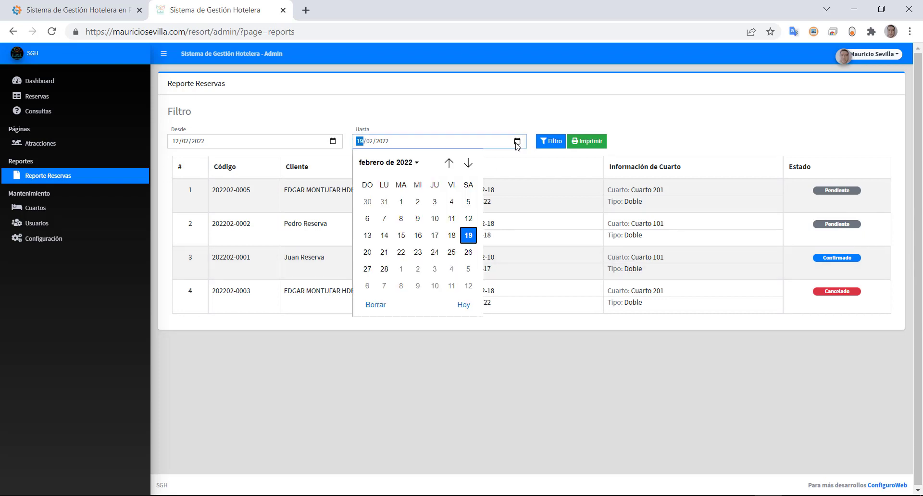
click(387, 273)
click(545, 144)
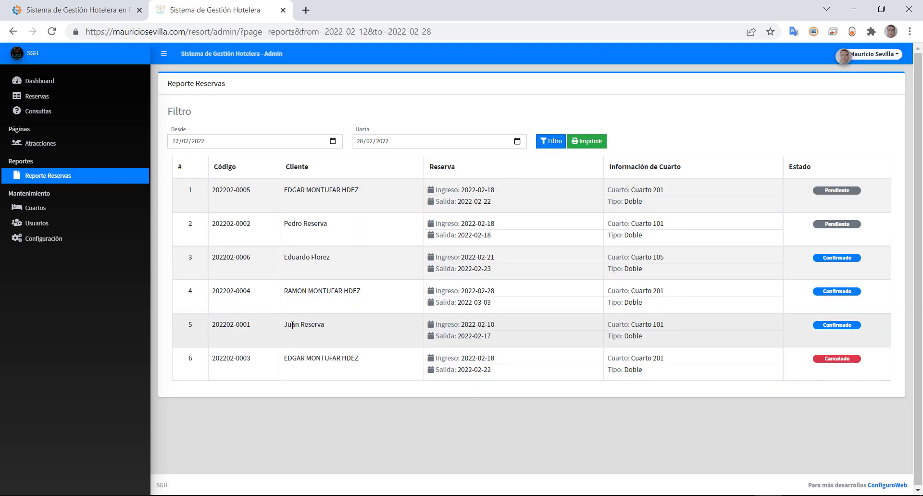
drag(308, 259, 371, 265)
drag(471, 257, 526, 270)
drag(645, 257, 685, 257)
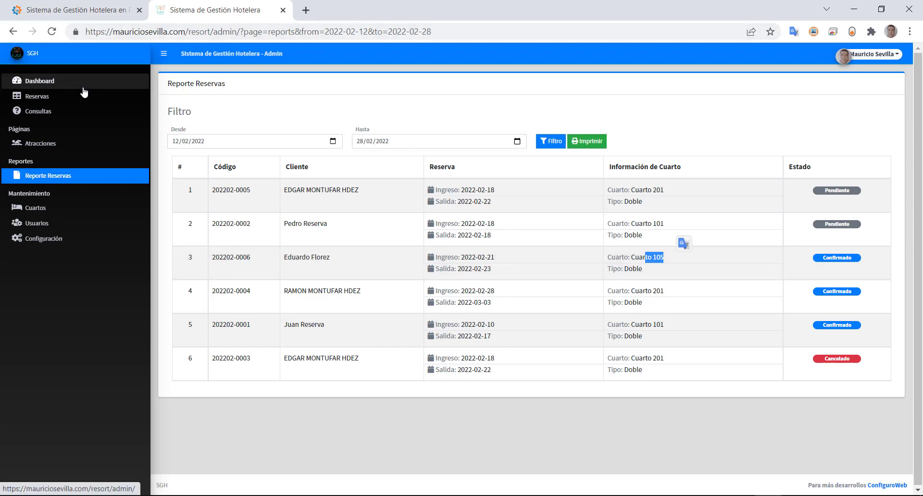
- Move through Reservas and Consultas to the Atracciones list
click(34, 97)
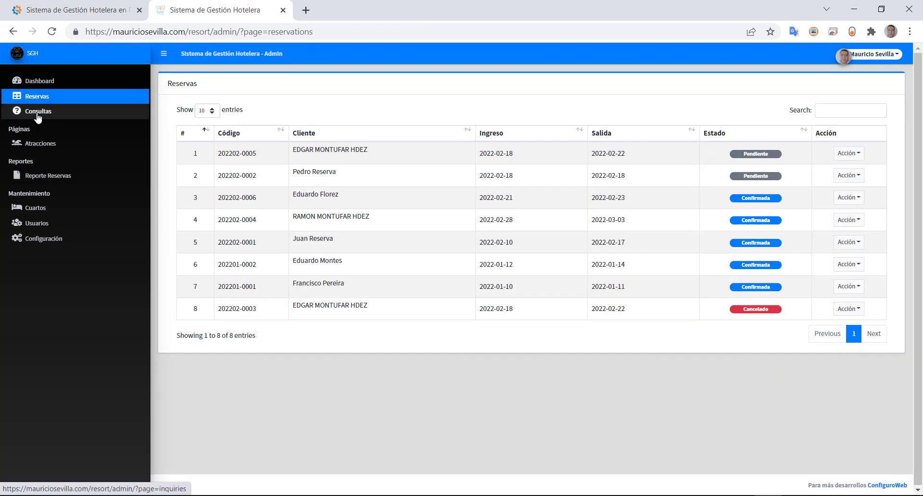
click(38, 114)
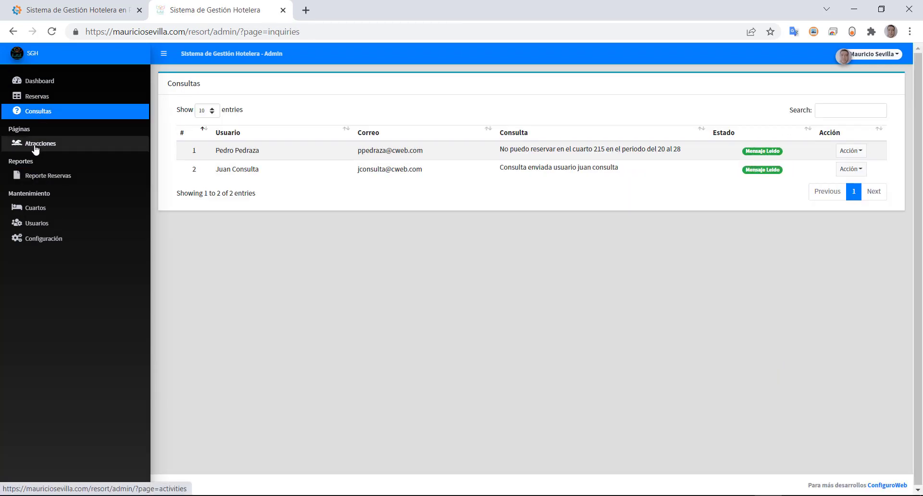
click(35, 150)
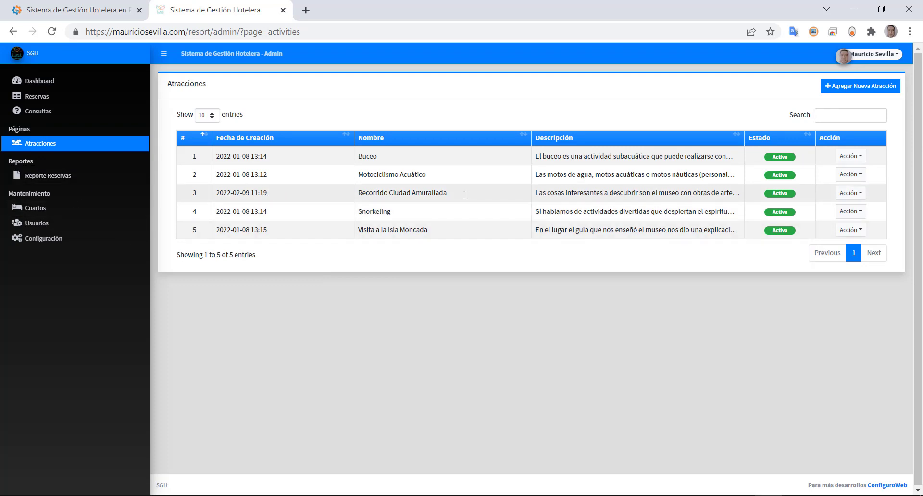
- Look over the new-attraction form, keeping status Activa, and cancel without saving
click(857, 87)
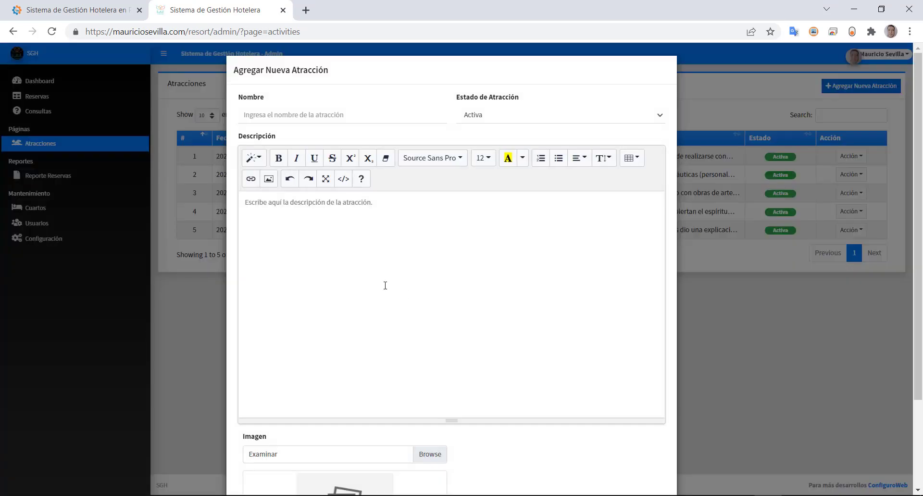
click(290, 116)
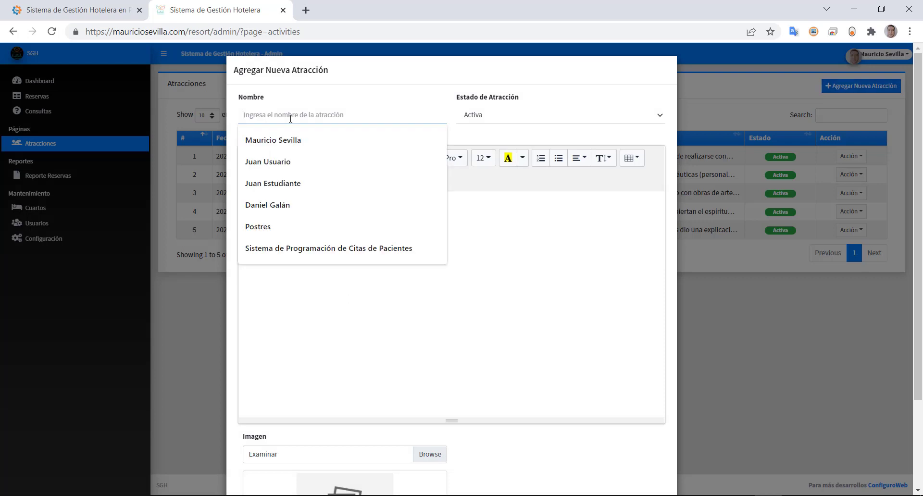
click(479, 118)
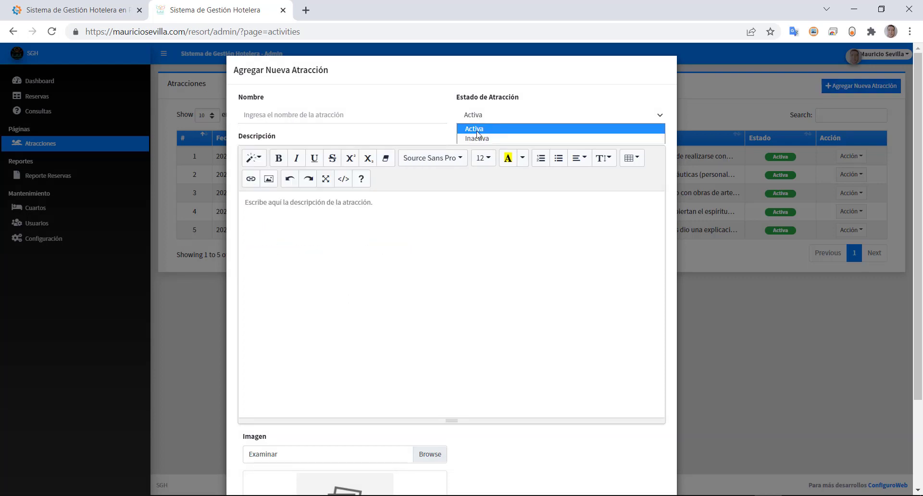
click(299, 113)
click(362, 339)
scroll(342, 354, down, 2)
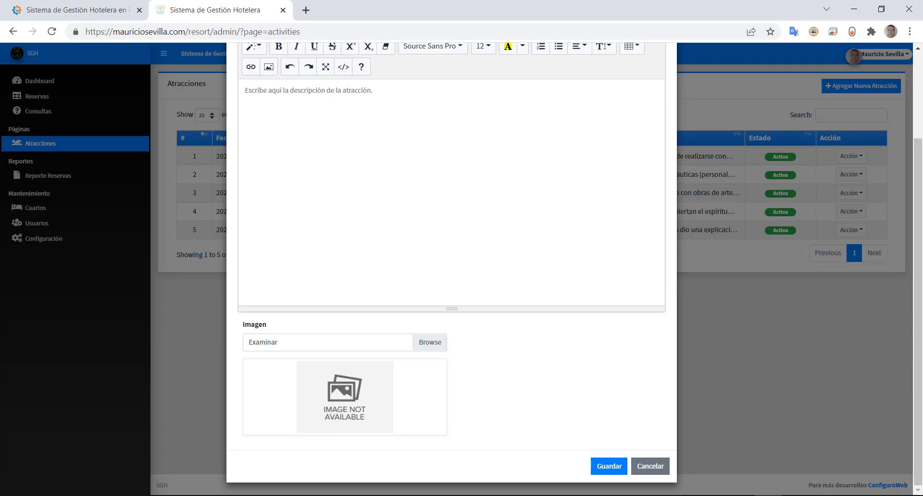
click(649, 469)
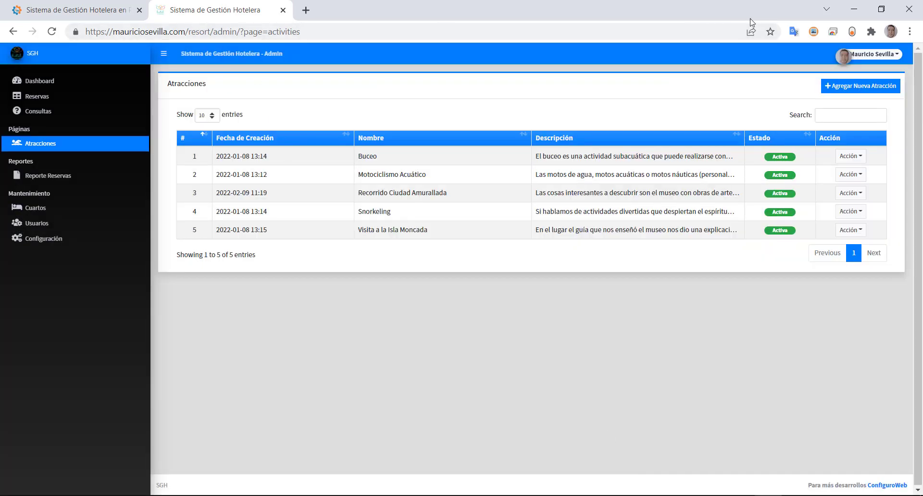
- Load mauriciosevilla.com/resort in a new tab and open its public Atracciones page
click(306, 10)
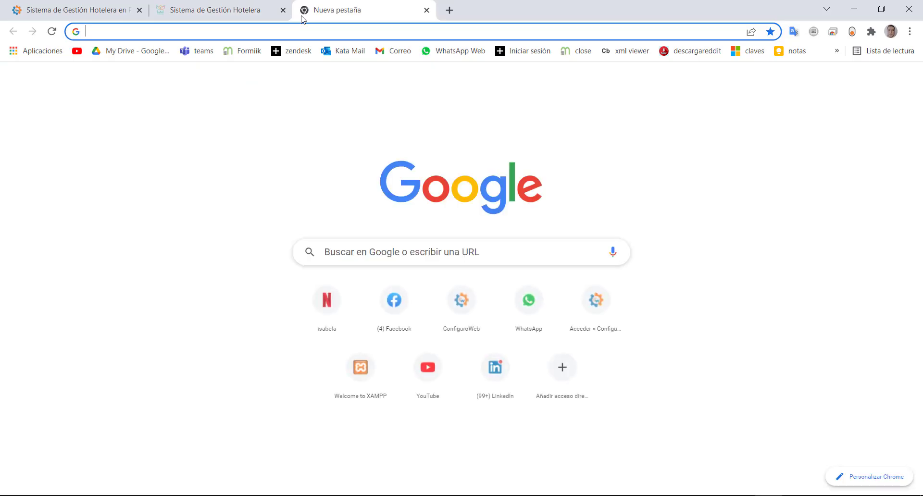
text(maur)
key(Right)
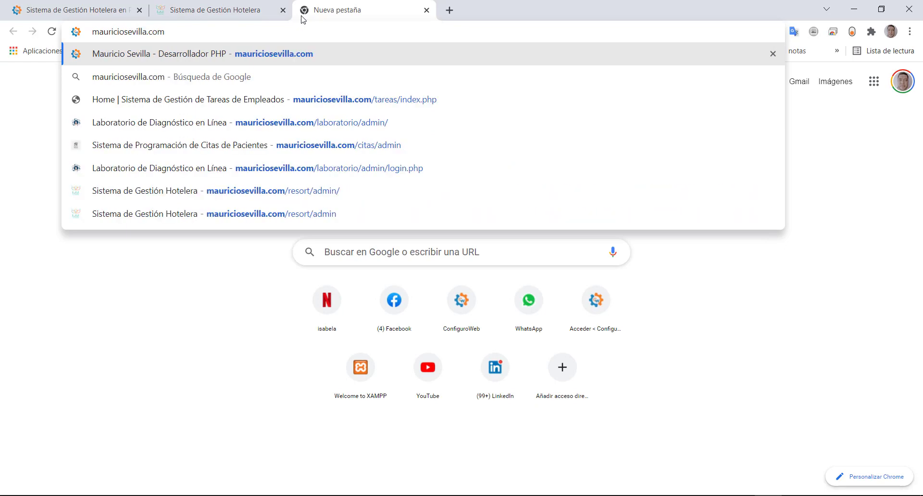
text(/resort)
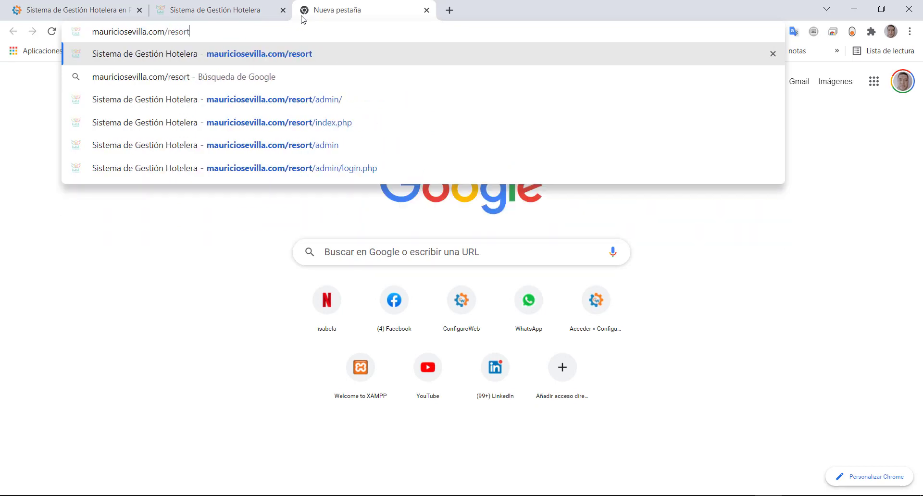
key(Return)
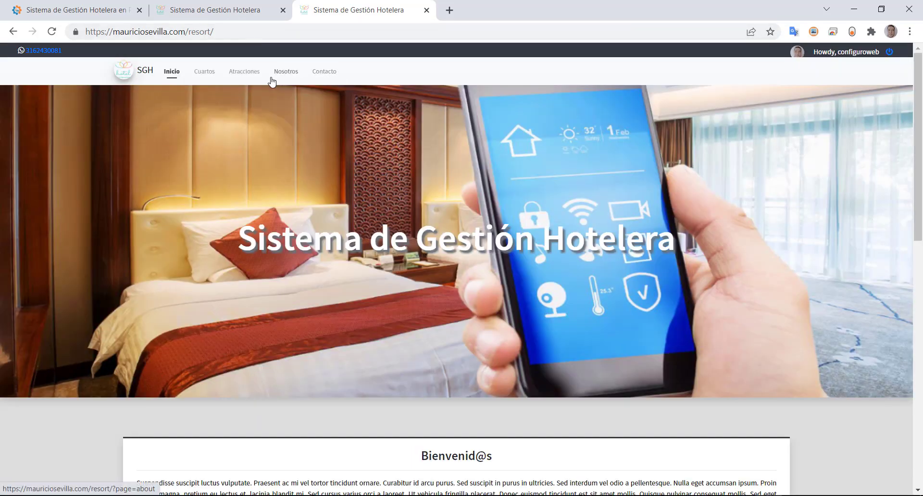
click(247, 79)
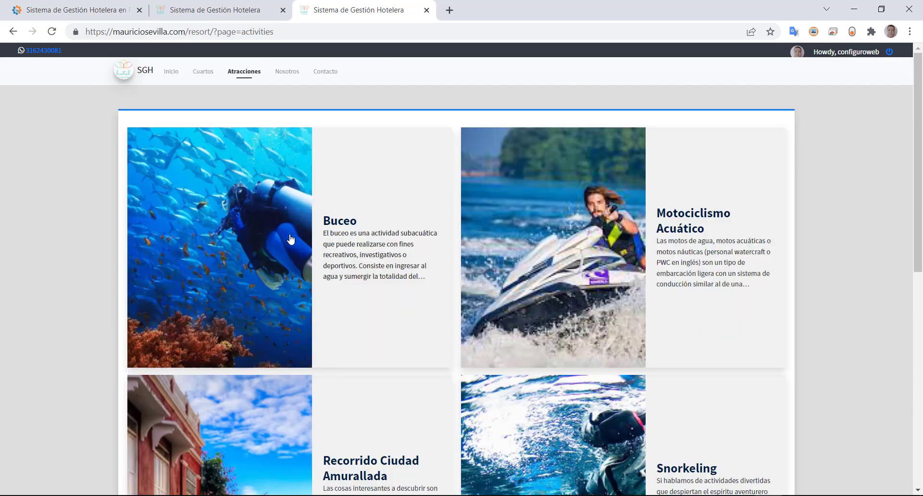
- View the Recorrido Ciudad Amurallada details, close them, and return to the admin tab
scroll(290, 239, down, 8)
scroll(290, 239, up, 7)
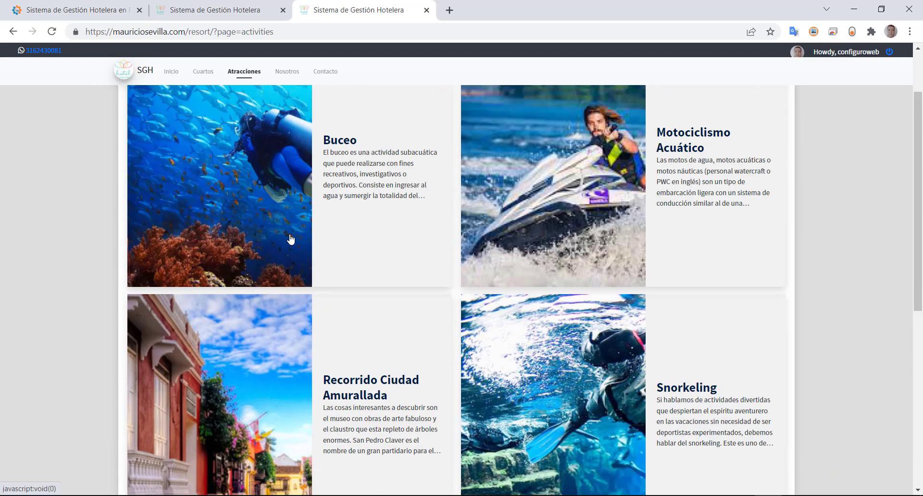
scroll(288, 241, down, 5)
click(239, 223)
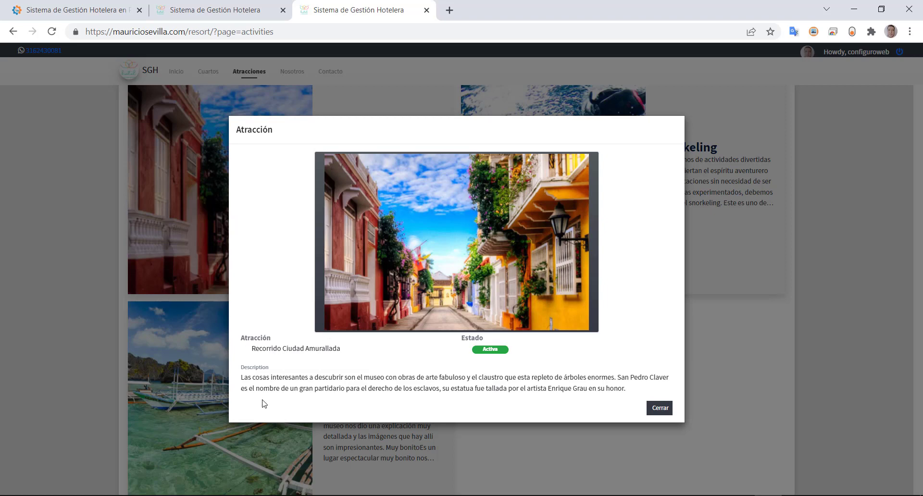
drag(259, 377, 411, 384)
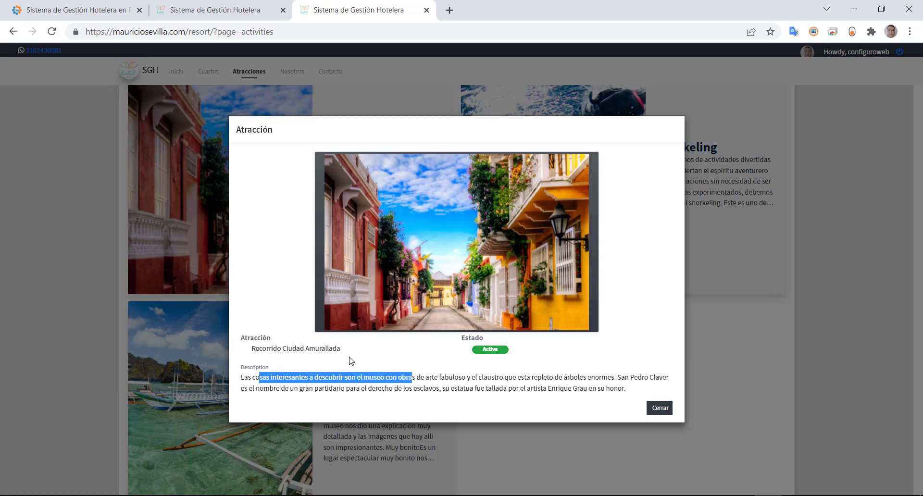
click(296, 388)
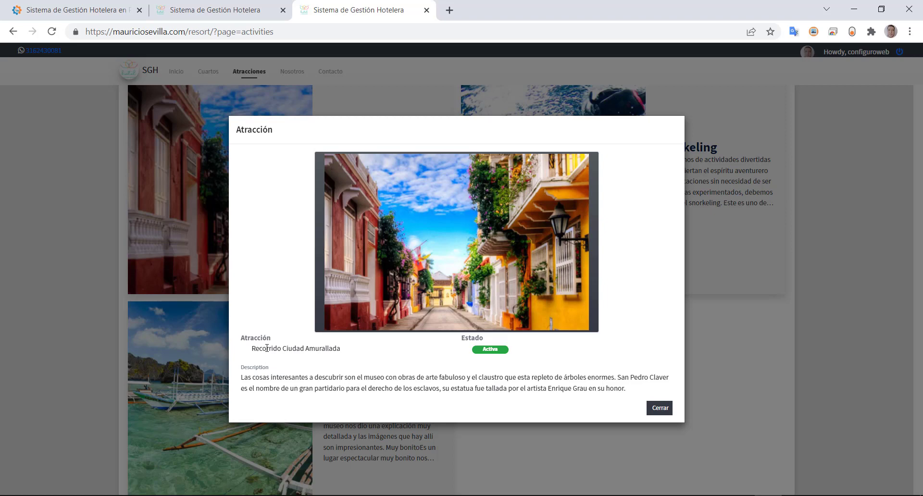
click(658, 408)
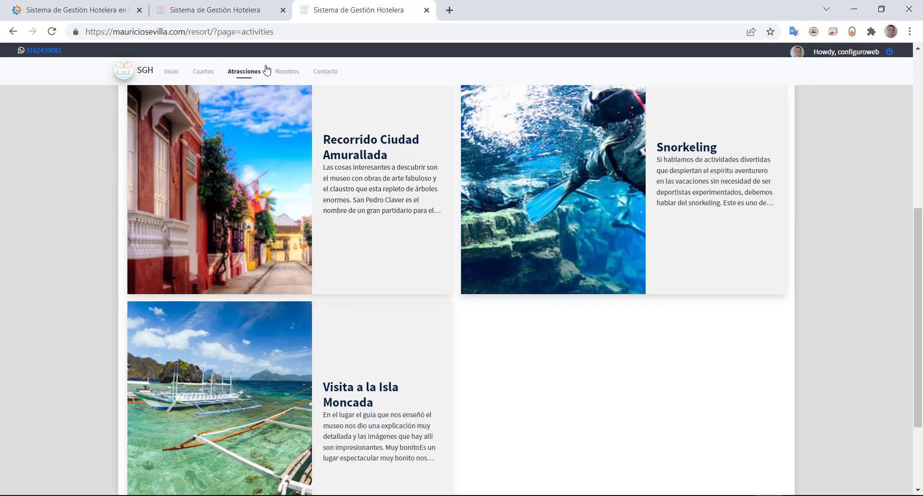
click(201, 9)
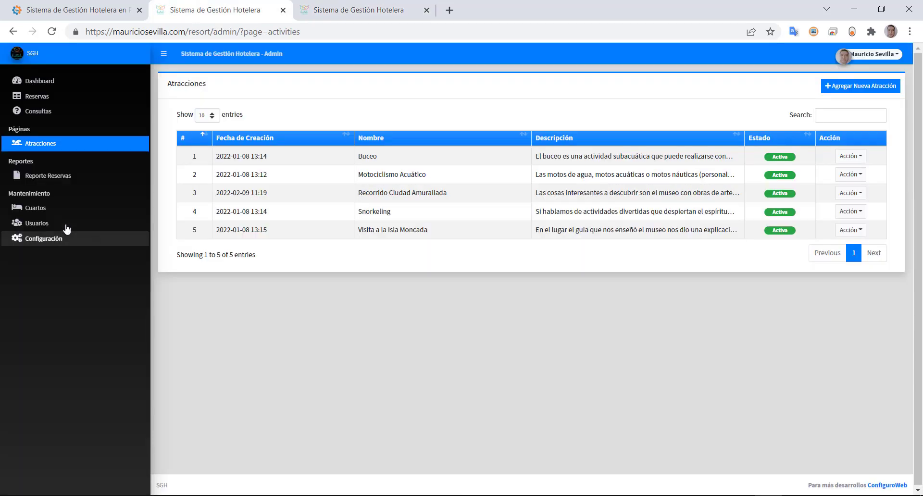
- Pass through Reservas, Consultas, Atracciones and Reporte Reservas to reach the Cuartos room list
click(29, 96)
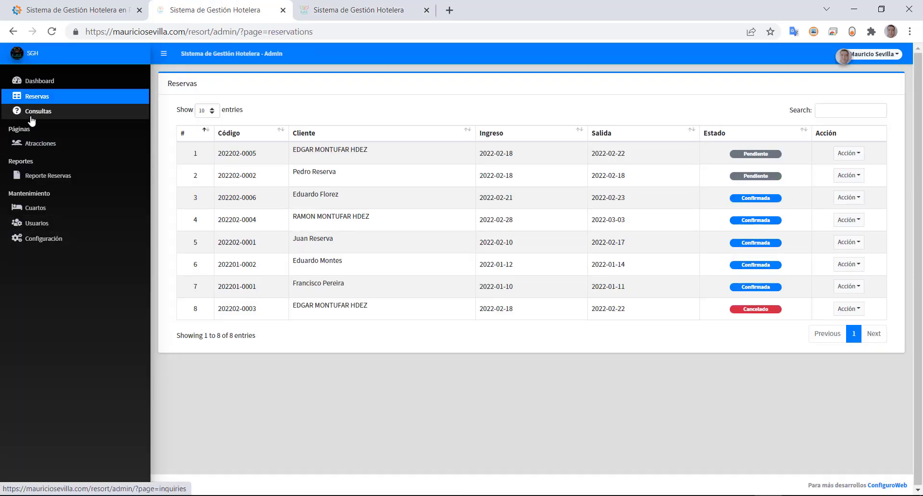
click(30, 117)
click(31, 144)
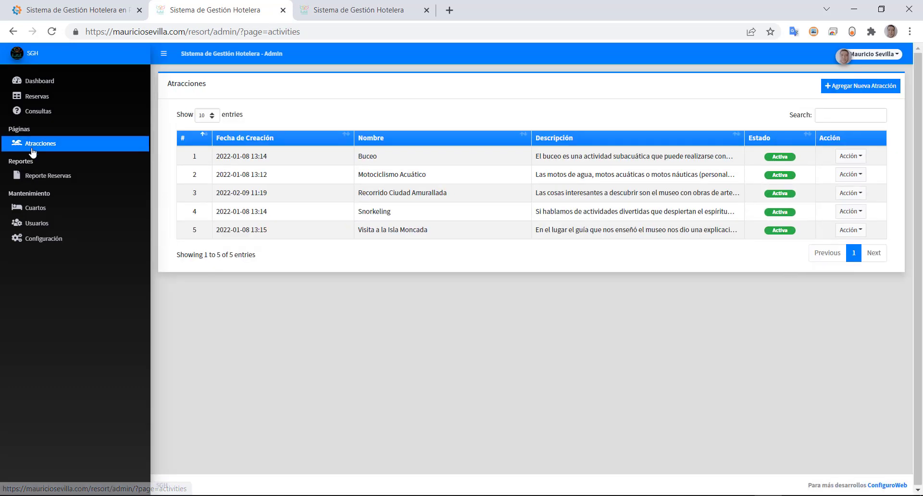
click(39, 179)
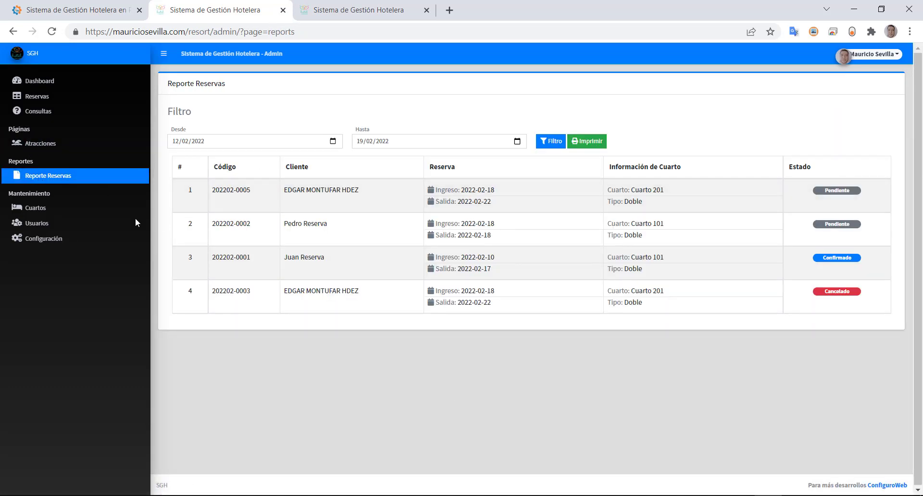
click(37, 211)
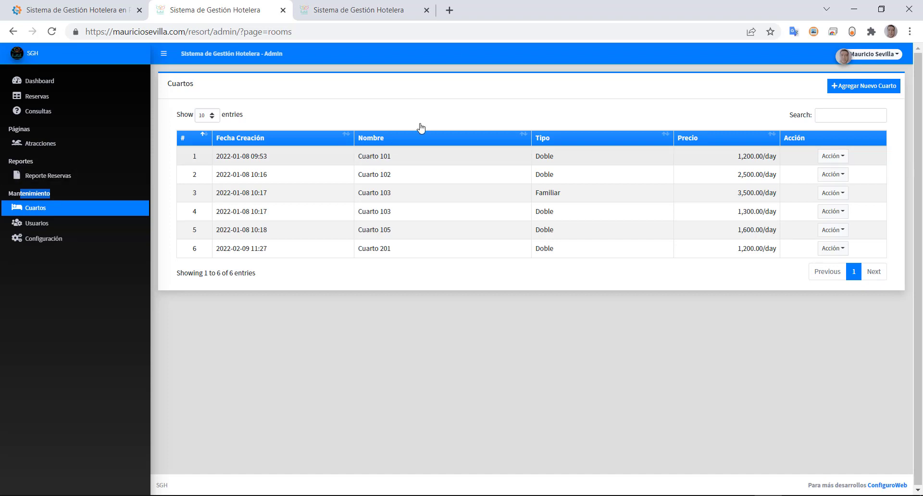
click(821, 160)
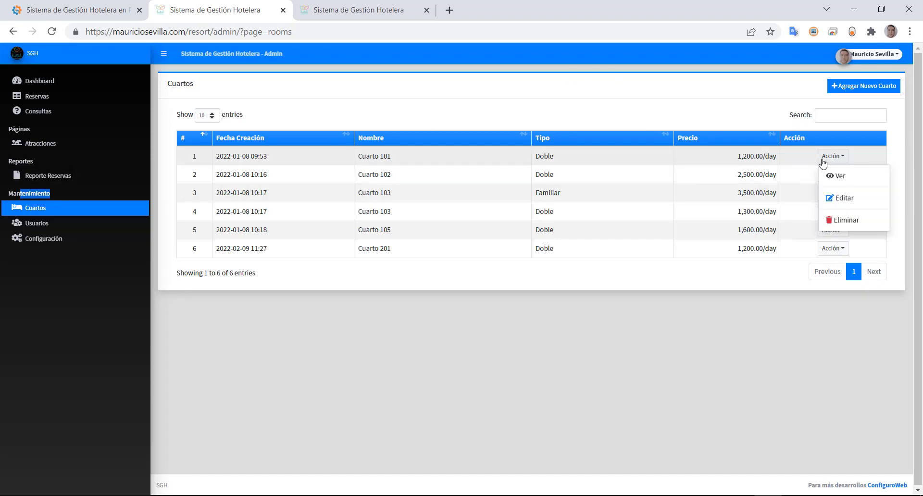
click(839, 197)
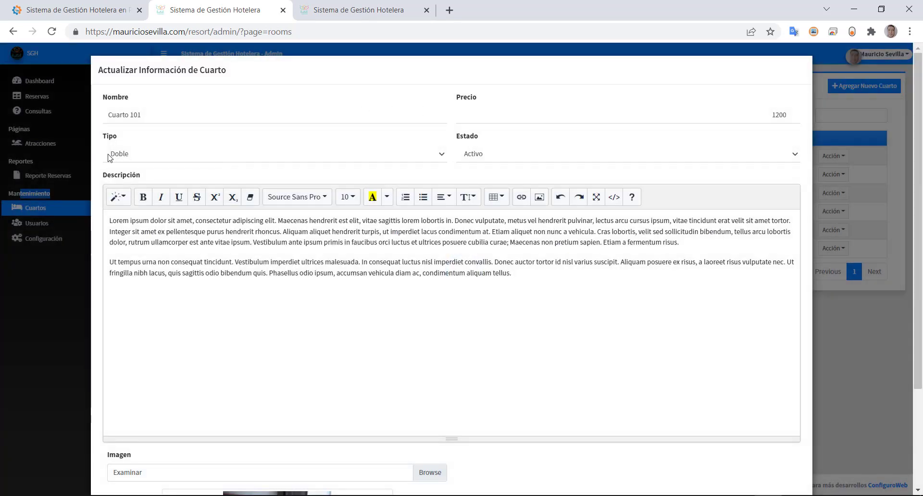
click(114, 155)
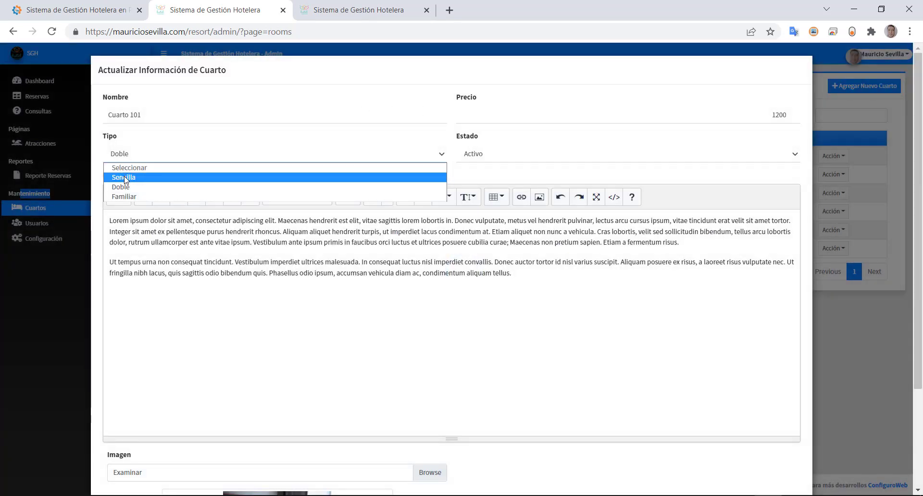
click(434, 257)
click(495, 160)
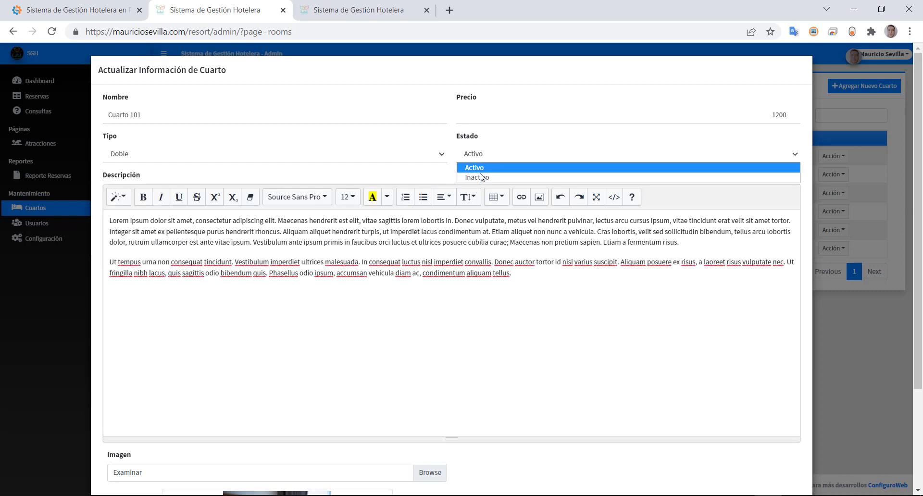
scroll(470, 380, down, 3)
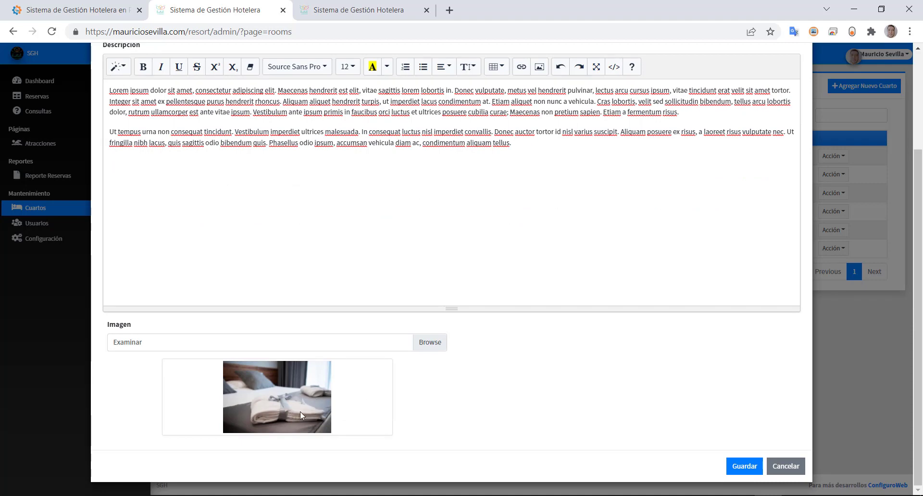
click(349, 9)
click(231, 75)
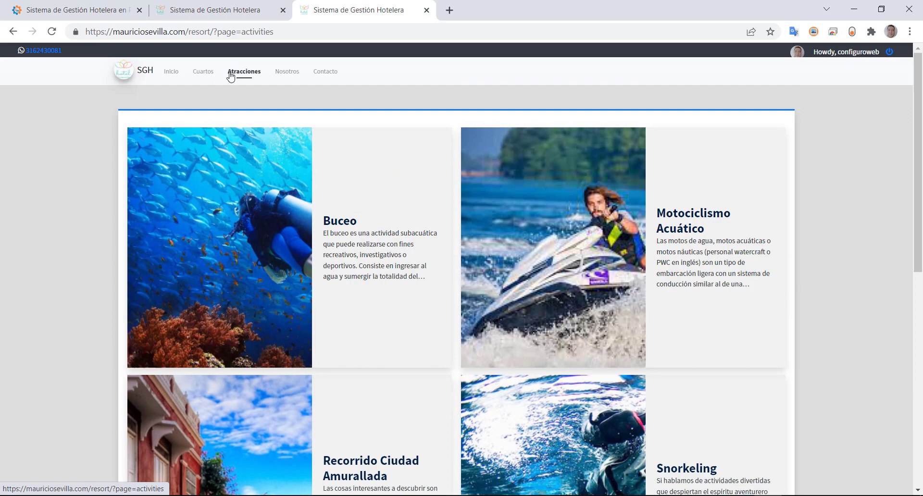
click(204, 73)
scroll(210, 210, down, 2)
scroll(210, 210, up, 2)
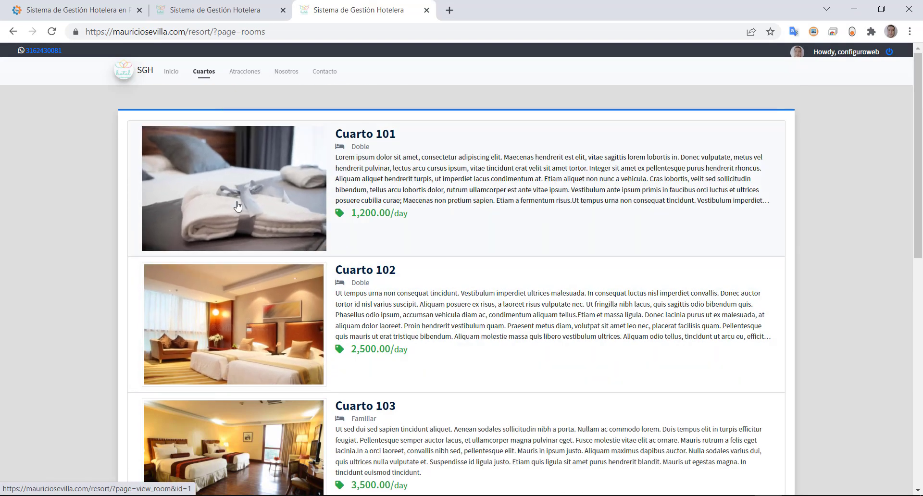
click(219, 10)
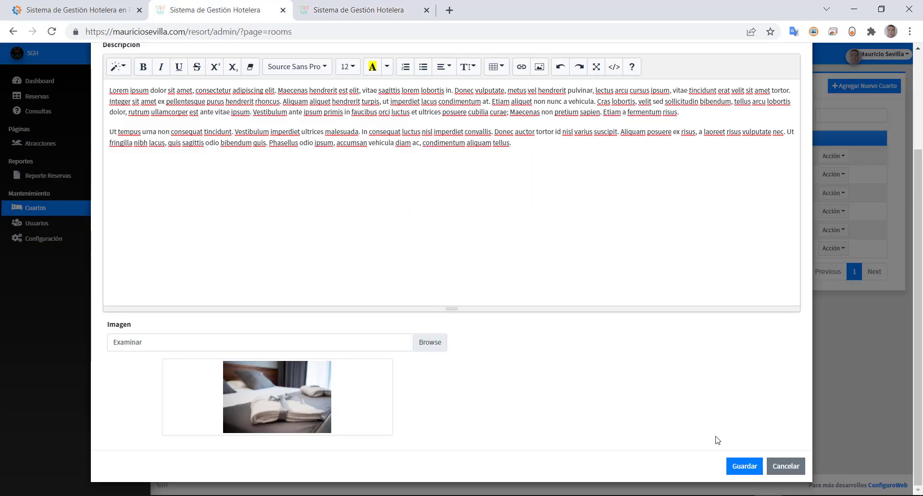
click(793, 469)
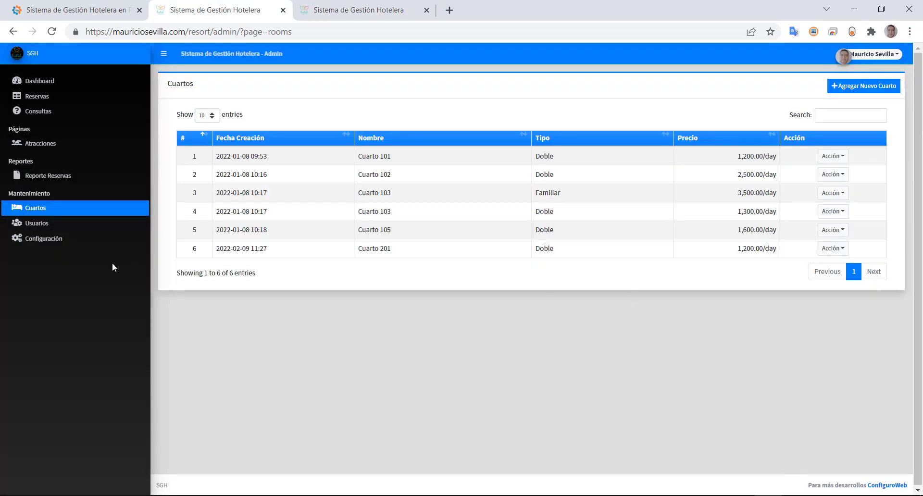
click(26, 225)
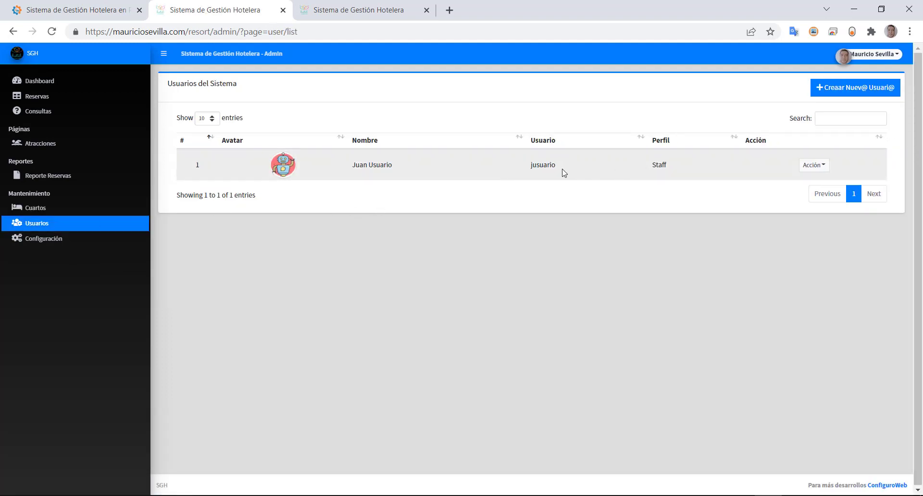
- Open the staff user's edit form, try Administrator as user type, and cancel without saving
drag(534, 164, 560, 161)
click(818, 171)
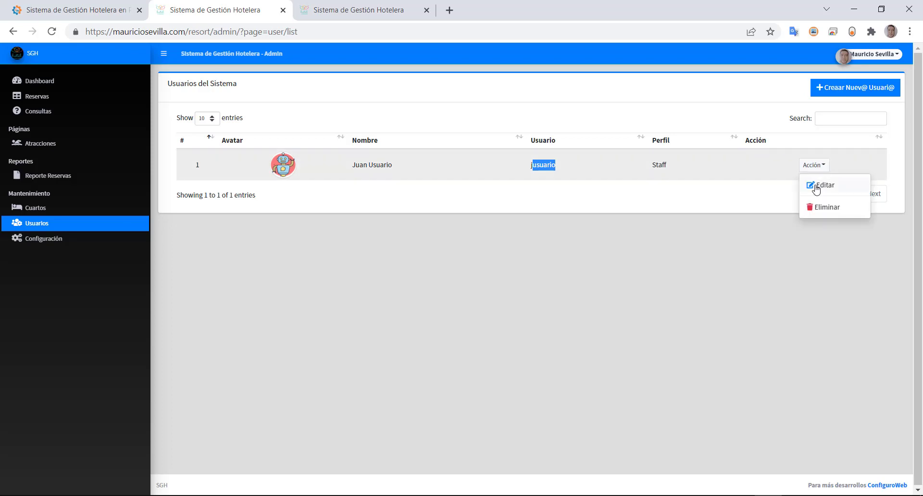
click(815, 187)
click(193, 274)
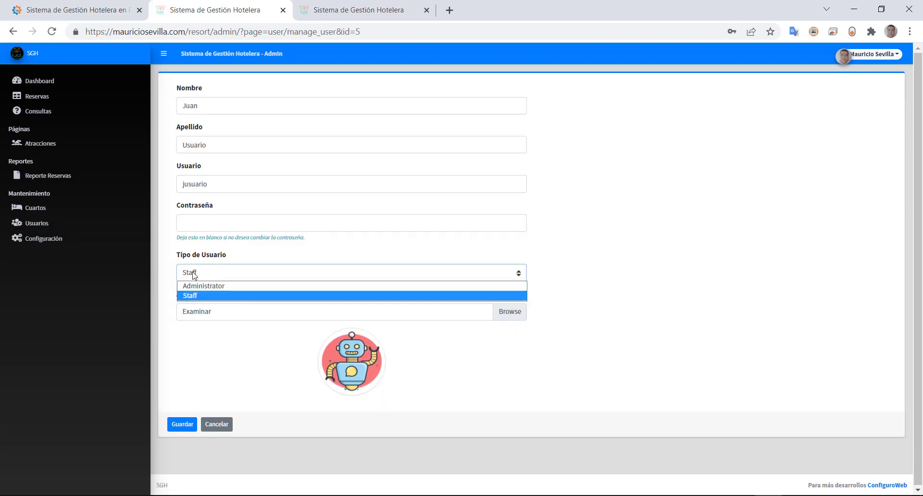
click(192, 286)
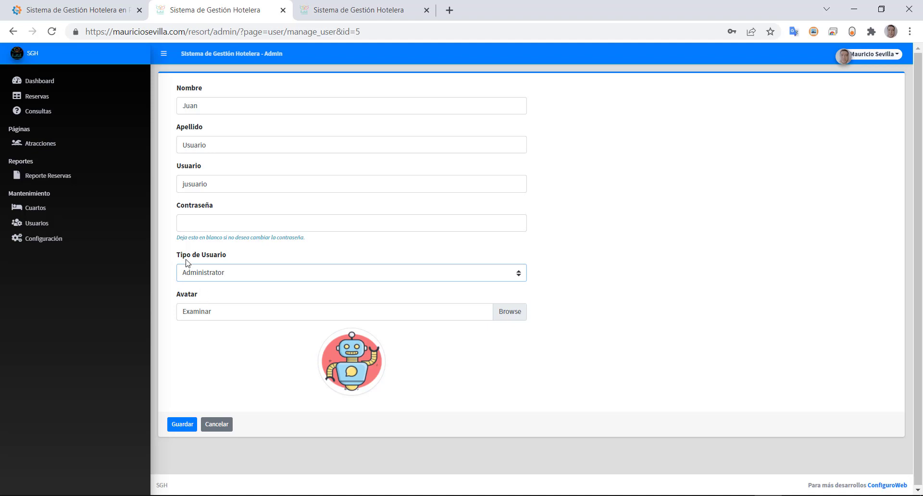
click(220, 427)
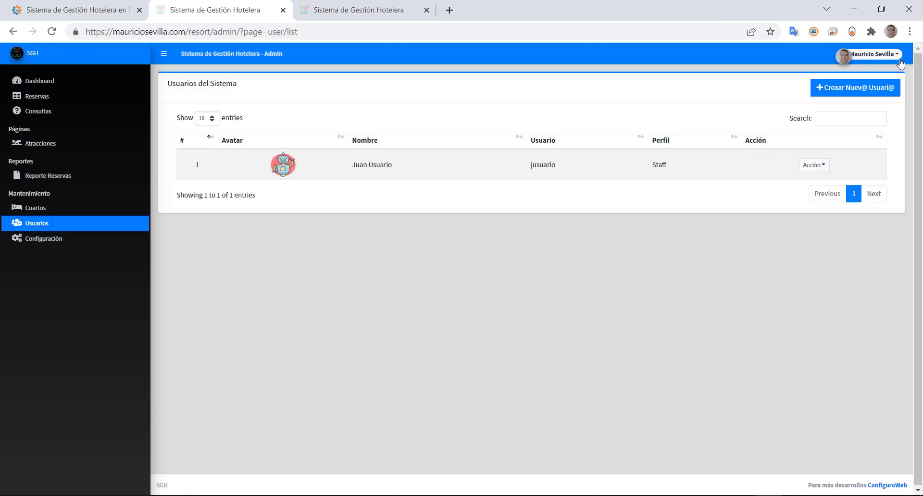
click(876, 55)
- Sign out of the admin account and sign in with the staff user's saved login
click(882, 93)
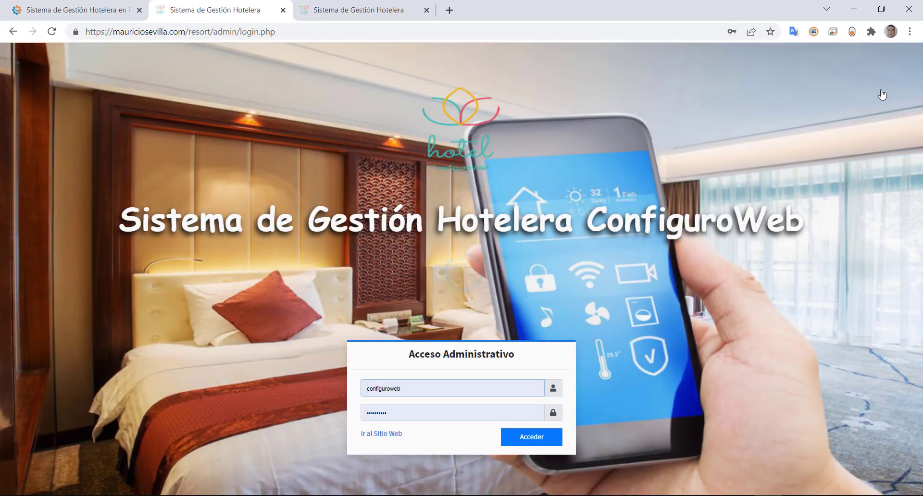
click(505, 387)
key(ctrl+a)
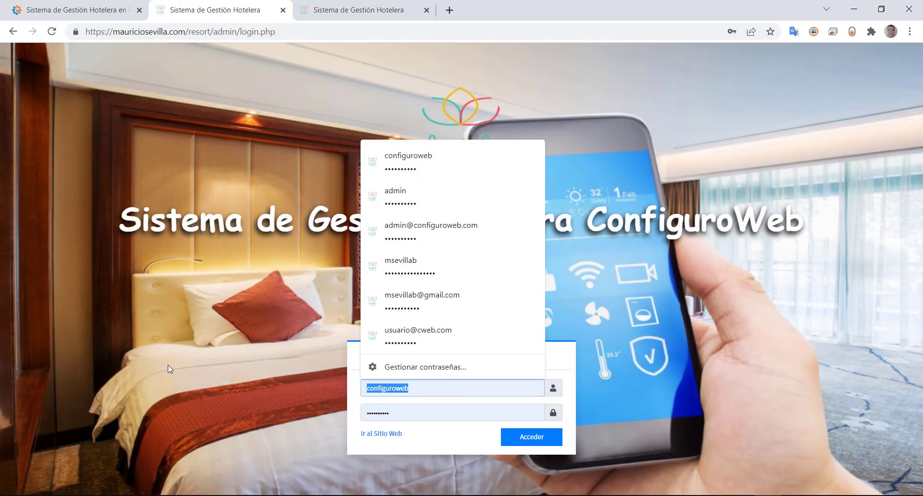
text(ju)
key(BackSpace)
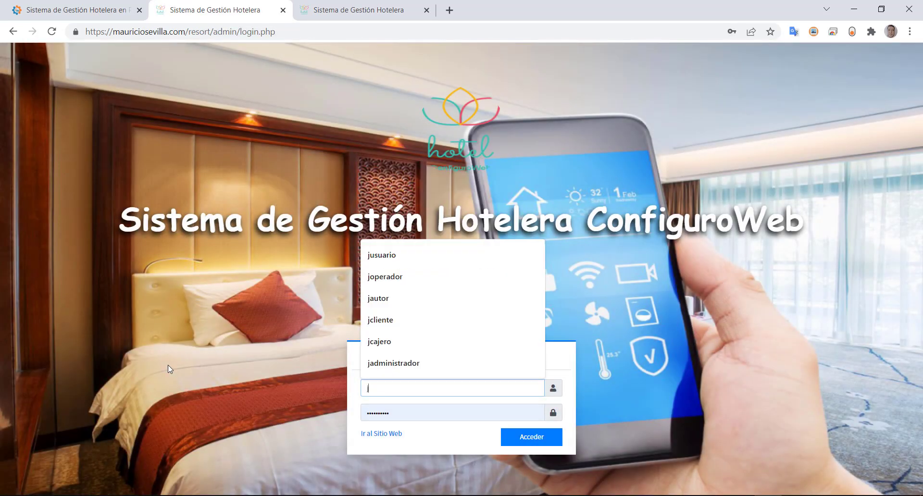
text(usuario)
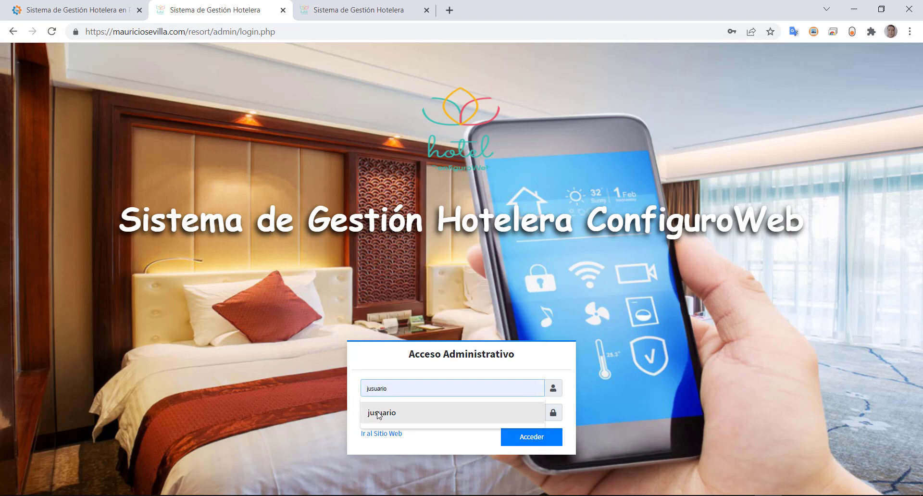
click(378, 413)
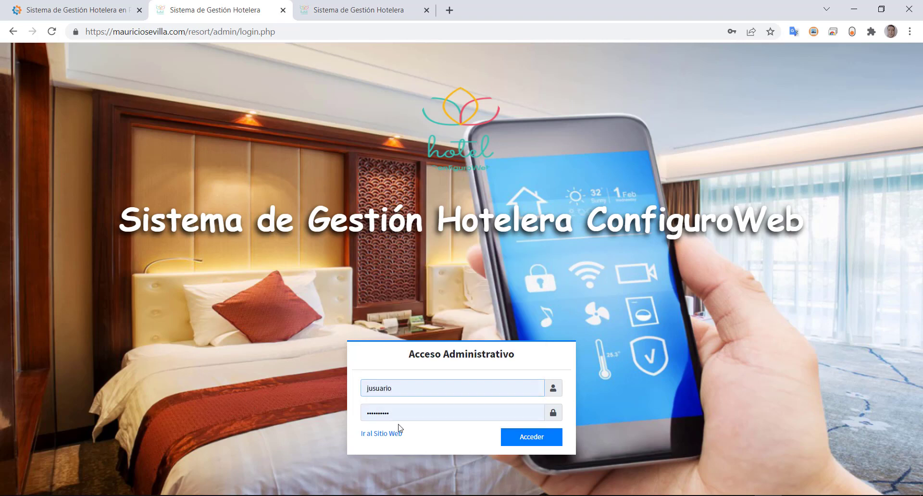
click(530, 435)
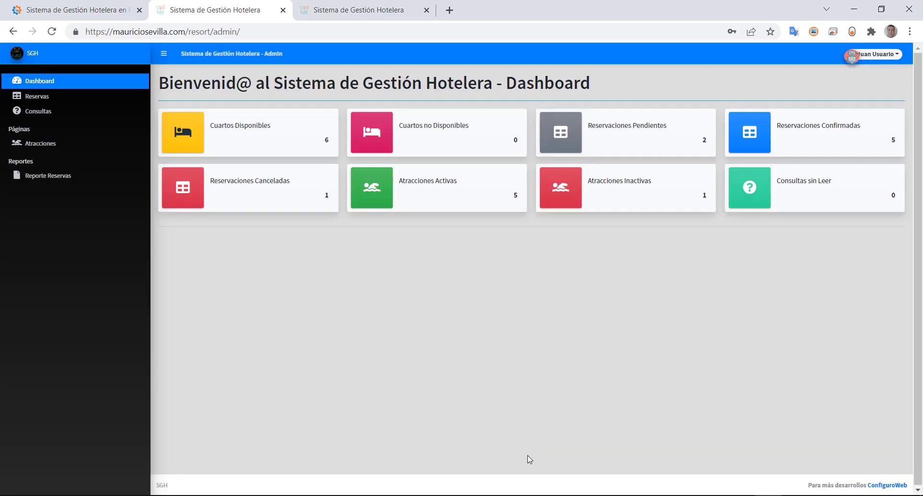
- Check the staff user's Mi Cuenta profile, then open the Reporte Reservas page
click(882, 51)
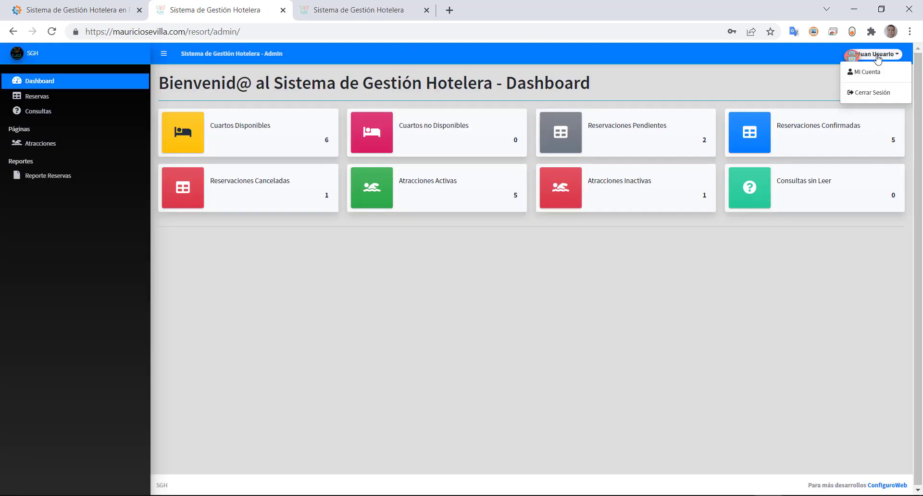
click(861, 76)
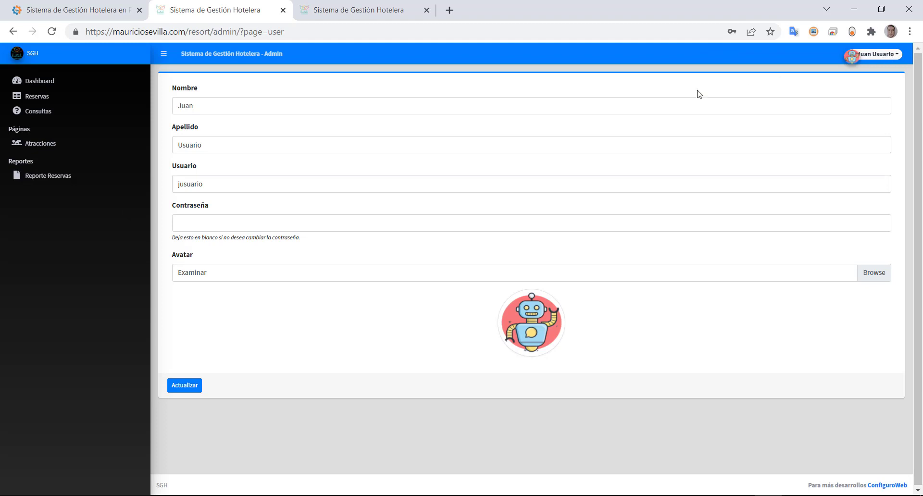
click(32, 180)
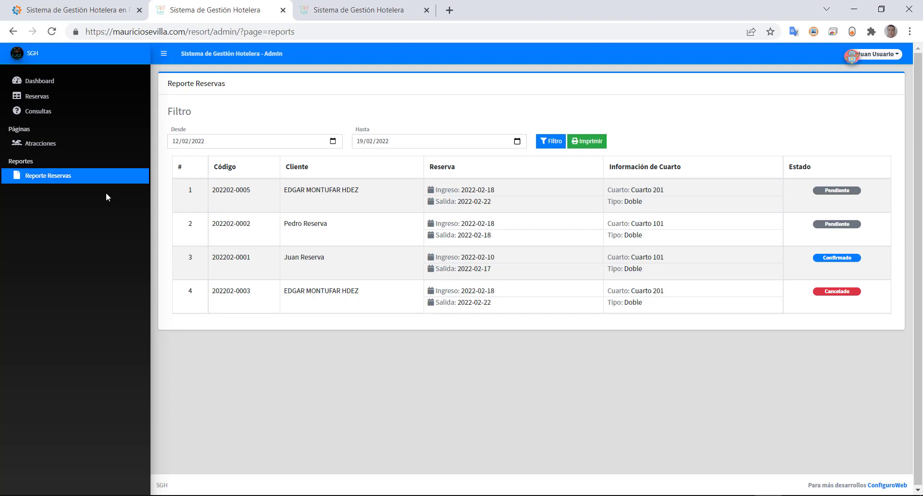
- Sign out of the staff account and sign back in with the autofilled administrator credentials
click(870, 55)
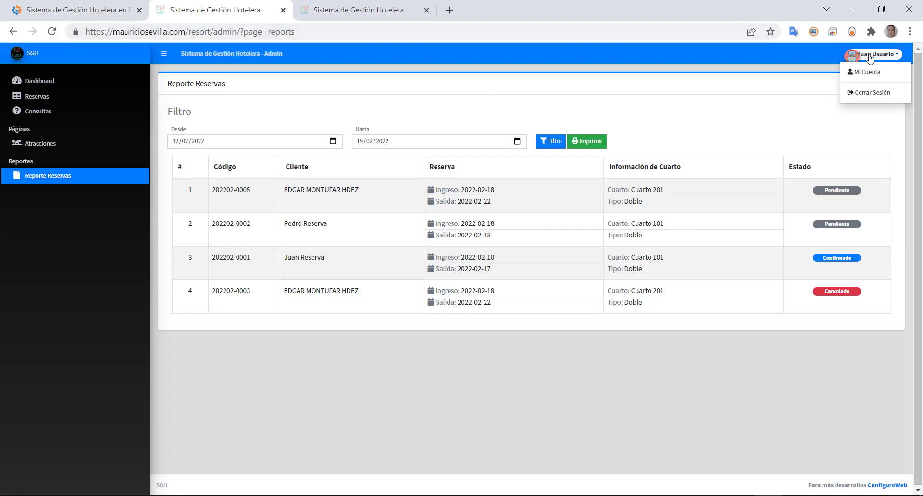
click(863, 95)
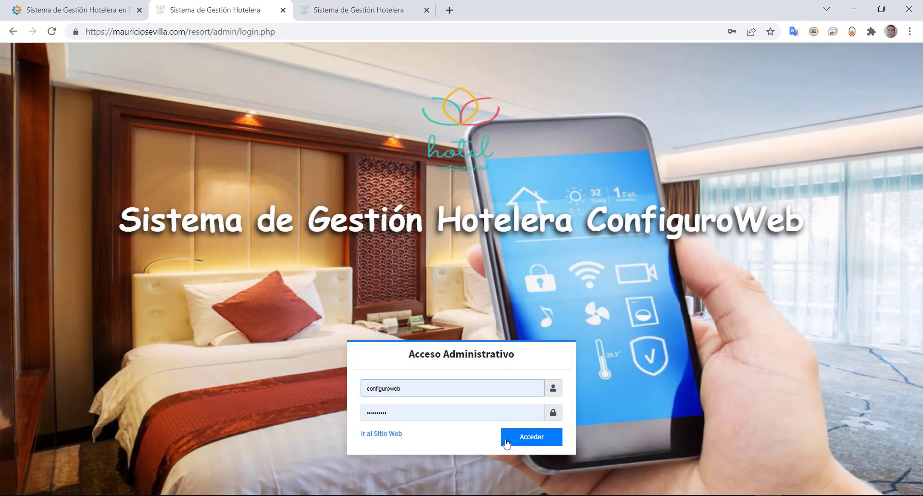
click(505, 443)
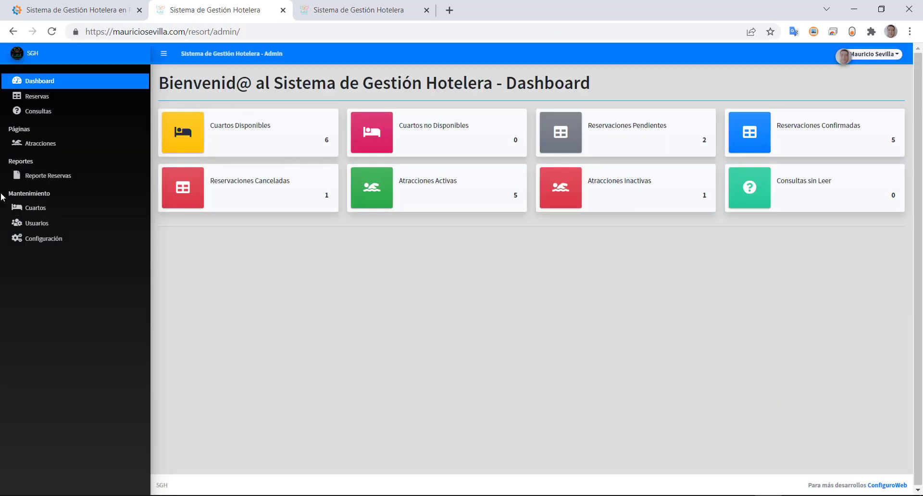
- Point out the maintenance entries, then open the Cuartos list and the Usuarios list
drag(14, 194, 62, 239)
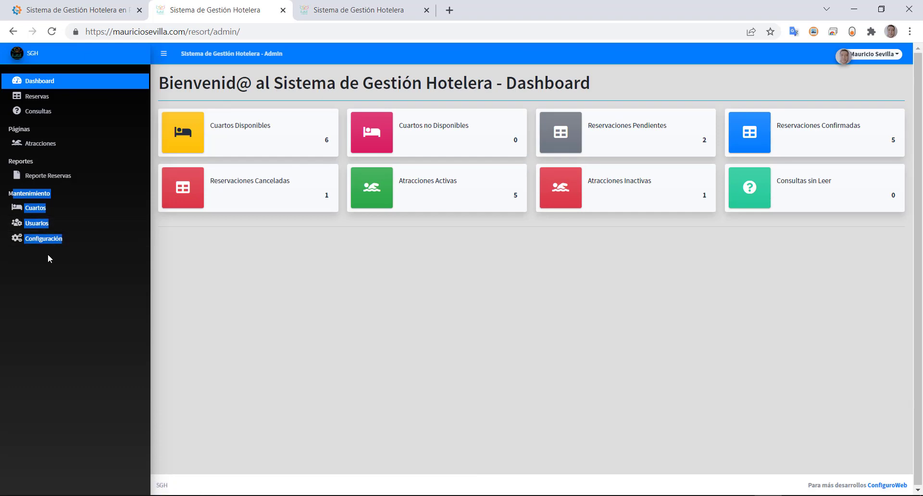
click(34, 207)
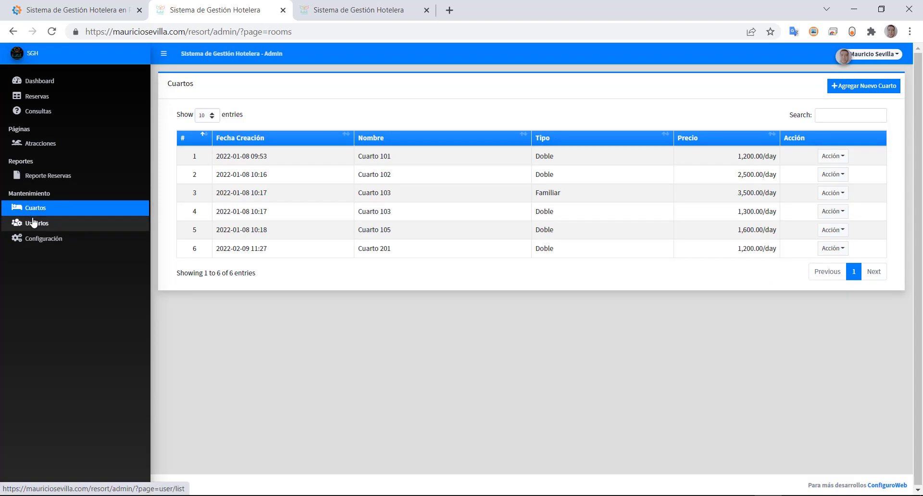
click(33, 222)
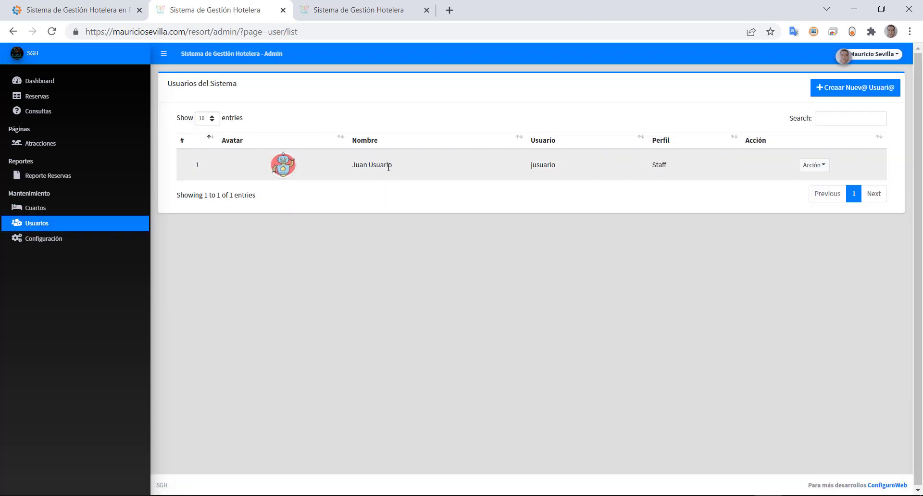
- Edit the single user's Tipo de Usuario from Staff to Administrator, save, then log out
drag(379, 164, 337, 168)
click(814, 165)
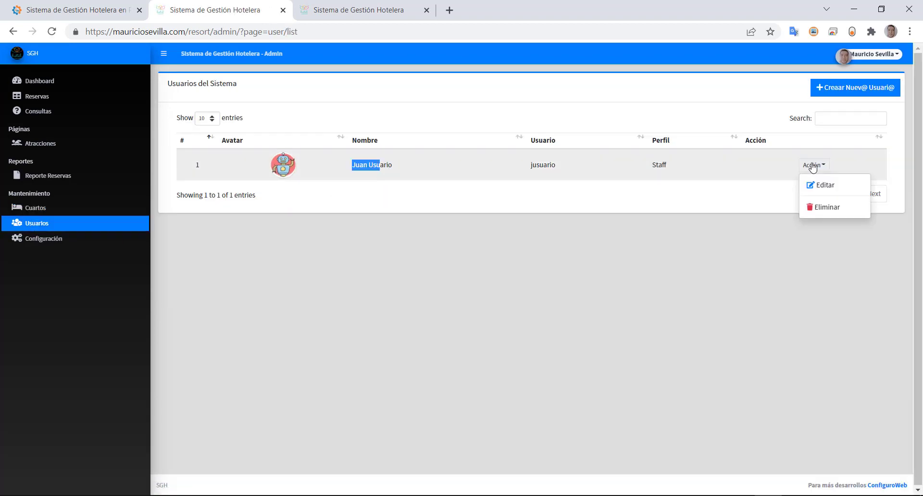
click(818, 186)
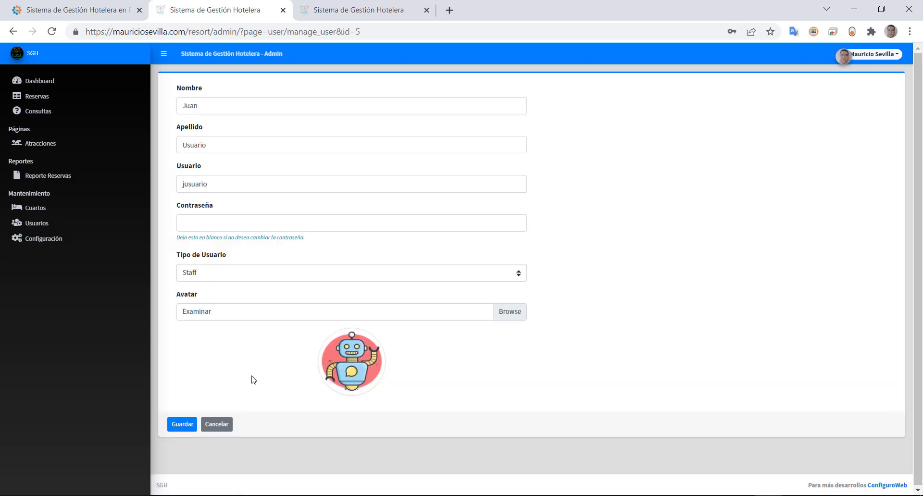
click(190, 273)
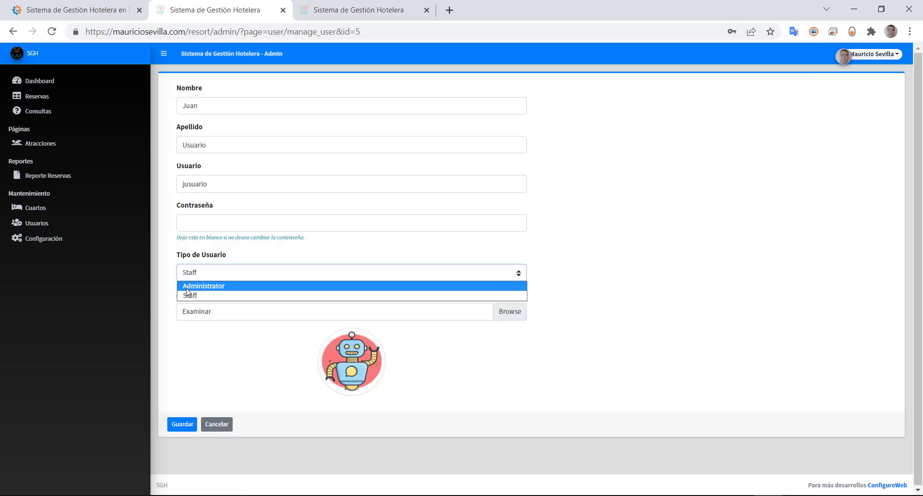
click(192, 294)
click(190, 274)
click(191, 285)
click(178, 423)
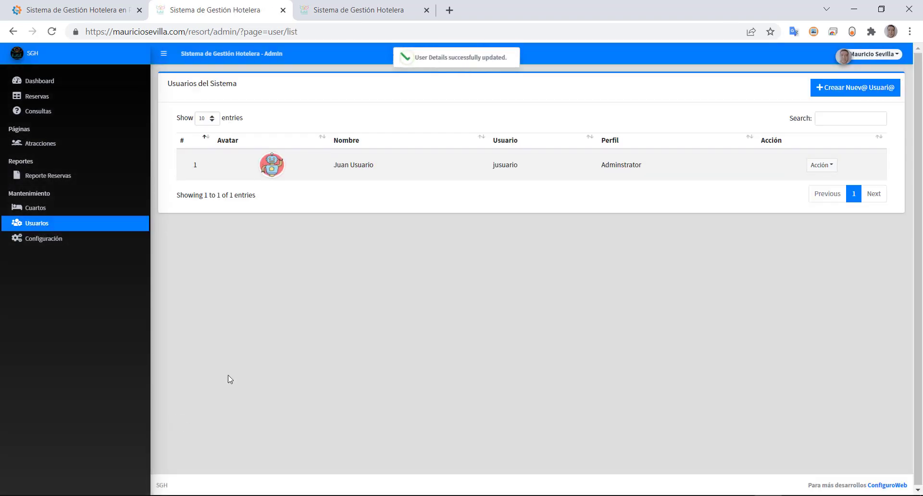
click(856, 56)
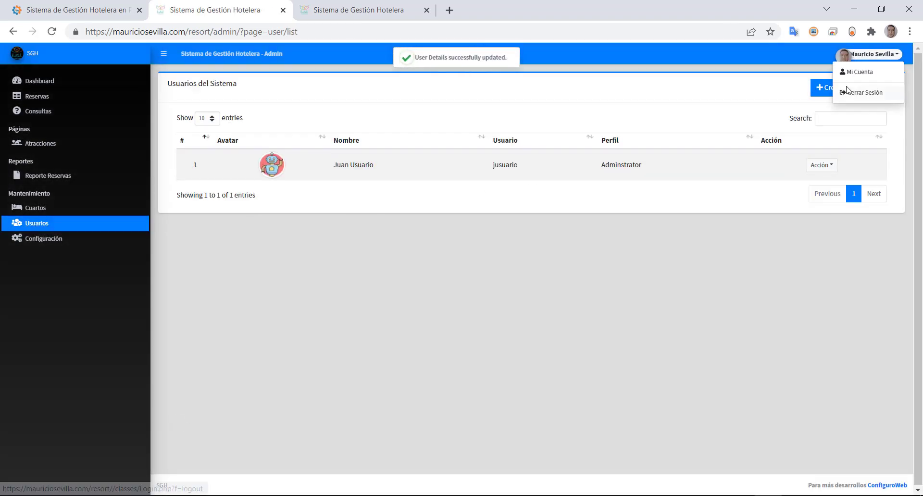
click(853, 91)
- Sign in as the promoted user using the suggested username and saved password
click(407, 390)
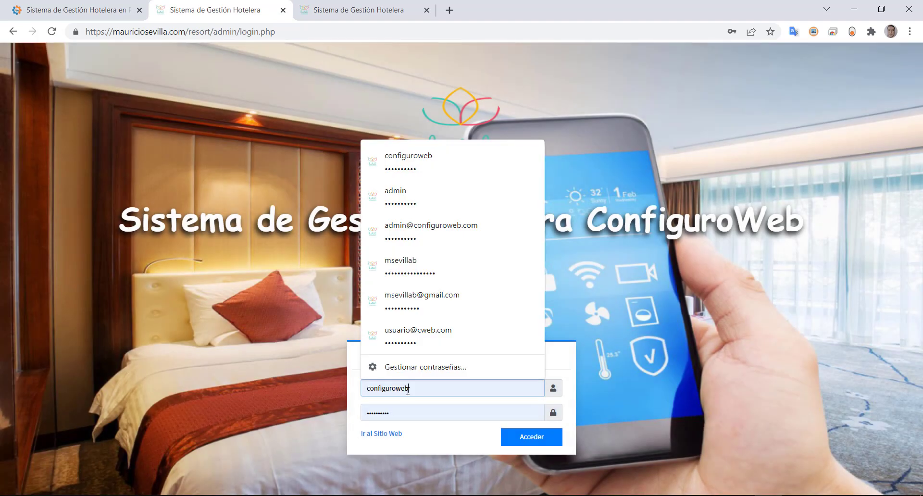
double_click(407, 390)
text(jsu)
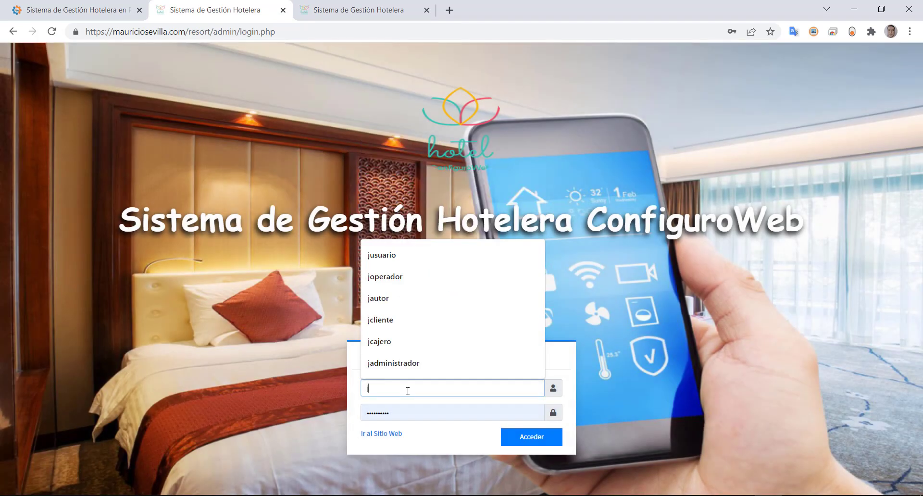
key(BackSpace)
key(BackSpace)
text(usuario)
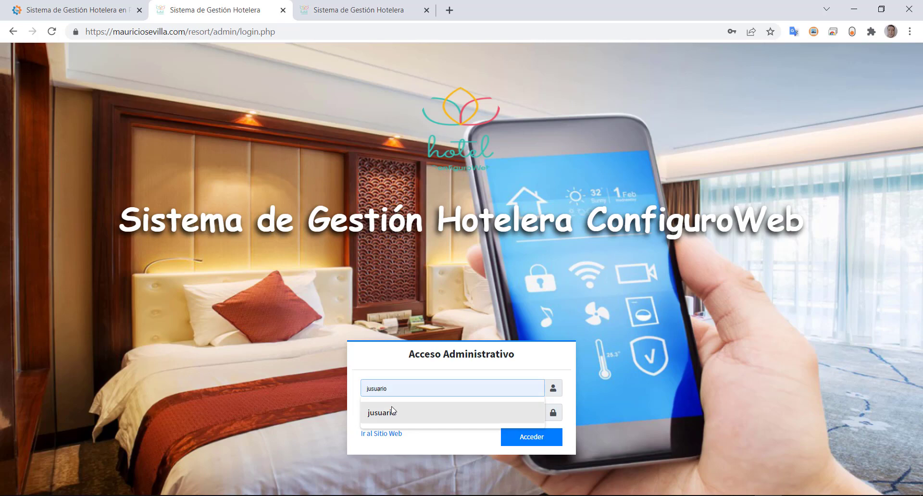
click(385, 413)
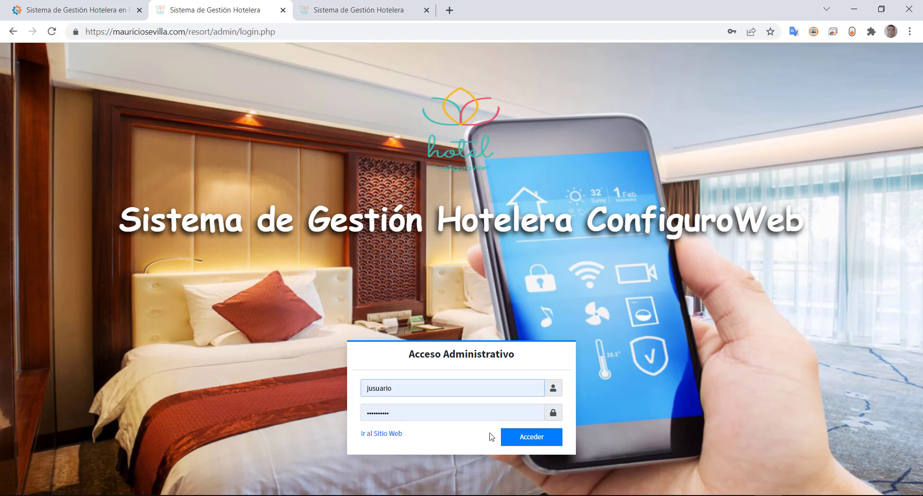
click(506, 437)
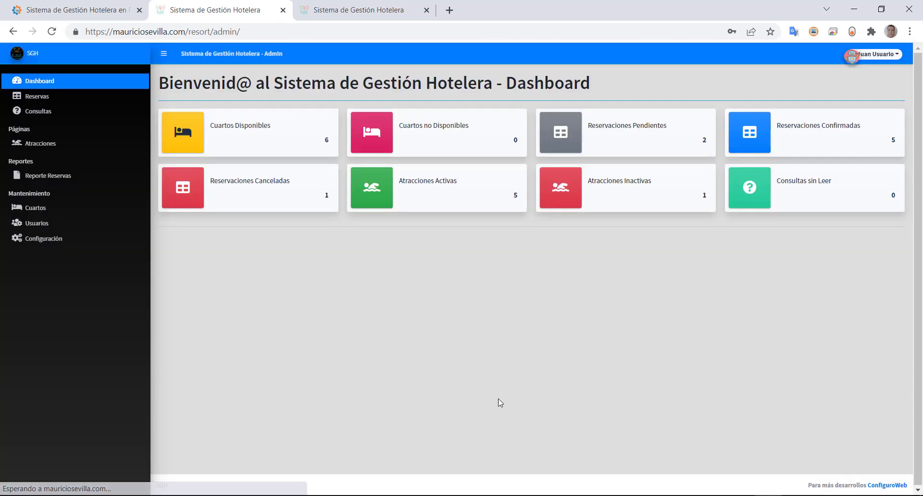
- Check the Usuarios list, then log out of the promoted user's account
click(66, 228)
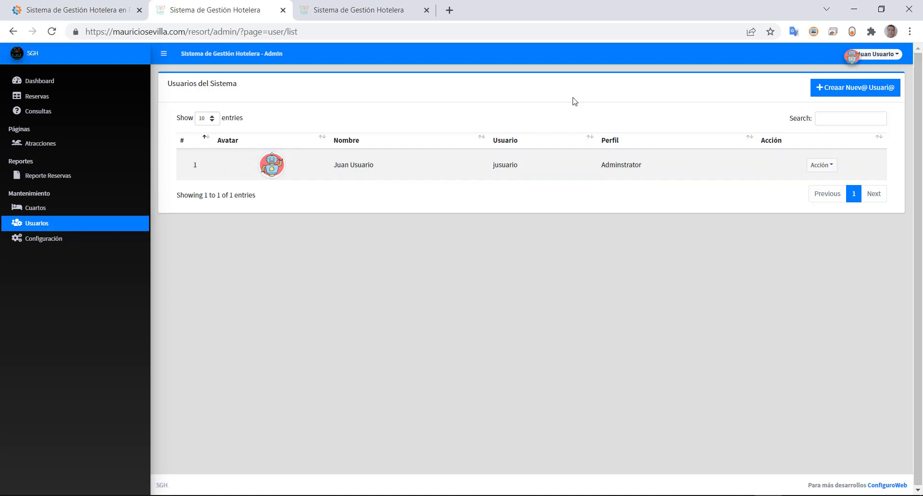
click(863, 56)
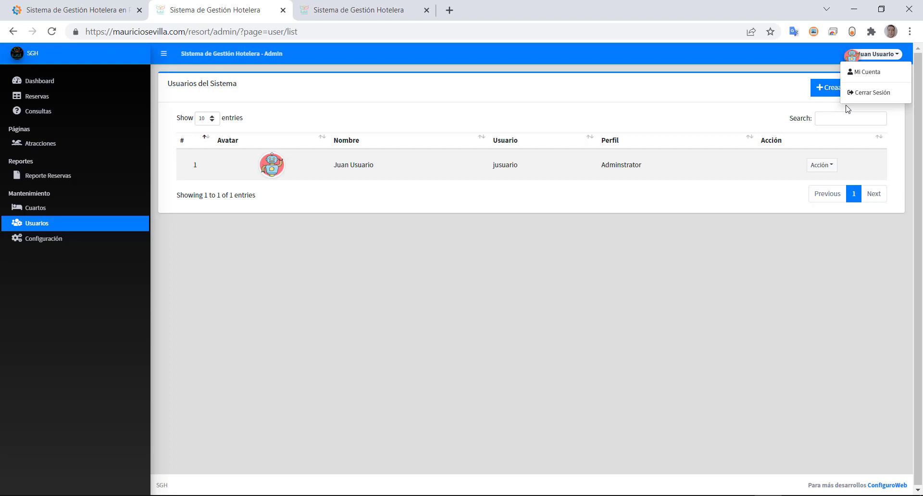
click(865, 93)
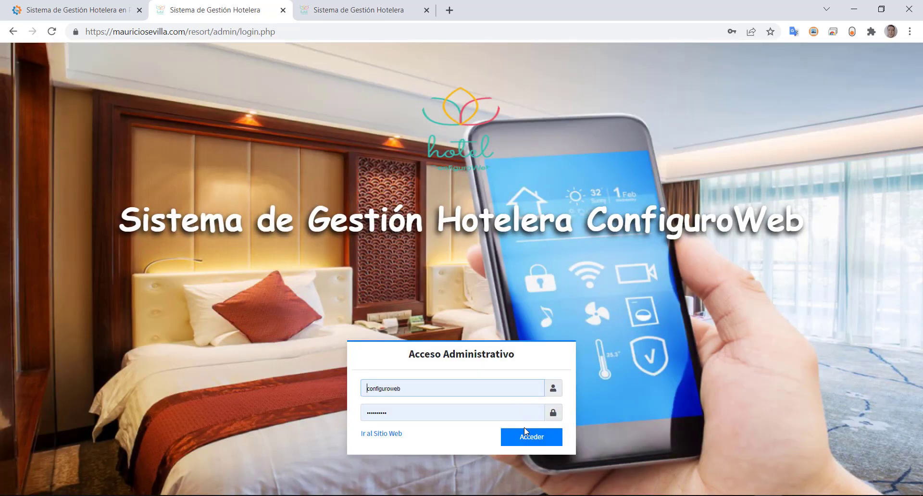
- Sign in as main administrator, view the Mi Cuenta profile, then open Cuartos and Usuarios
click(523, 434)
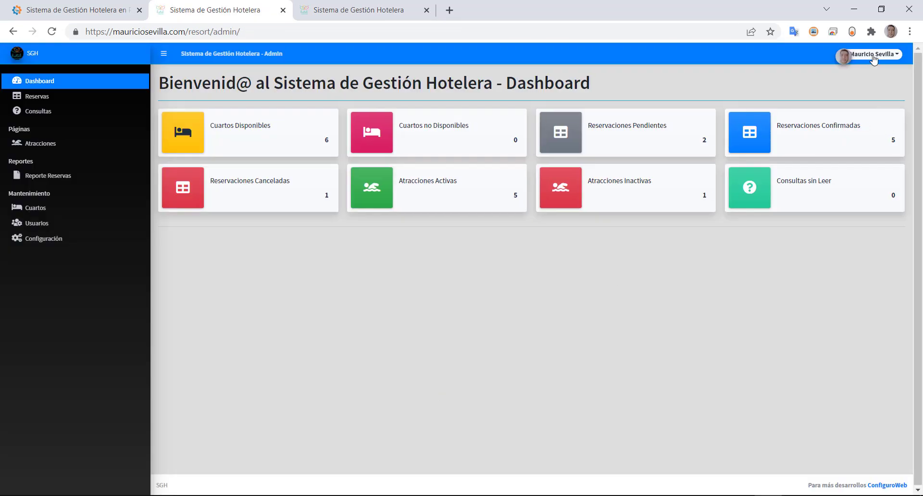
click(869, 54)
click(860, 73)
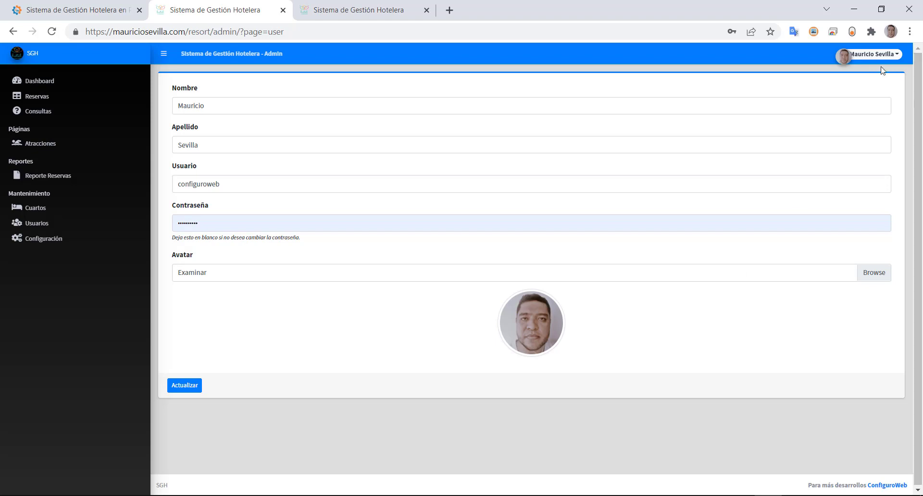
click(27, 210)
click(30, 224)
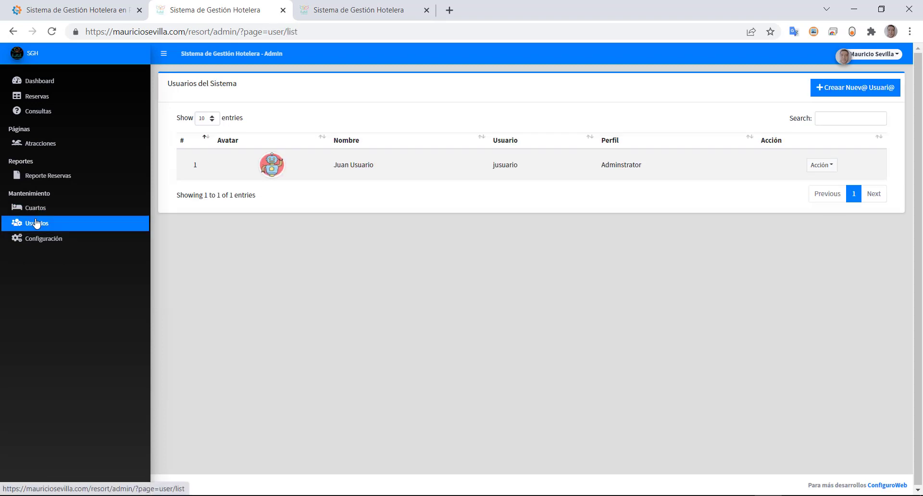
- Open Configuración and review the Nombre del Sistema and short name SGH fields
click(55, 241)
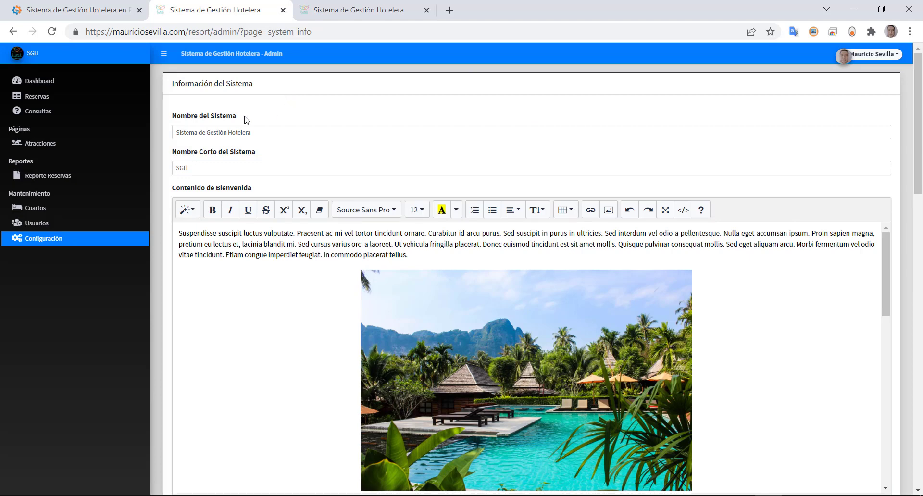
drag(239, 117, 170, 118)
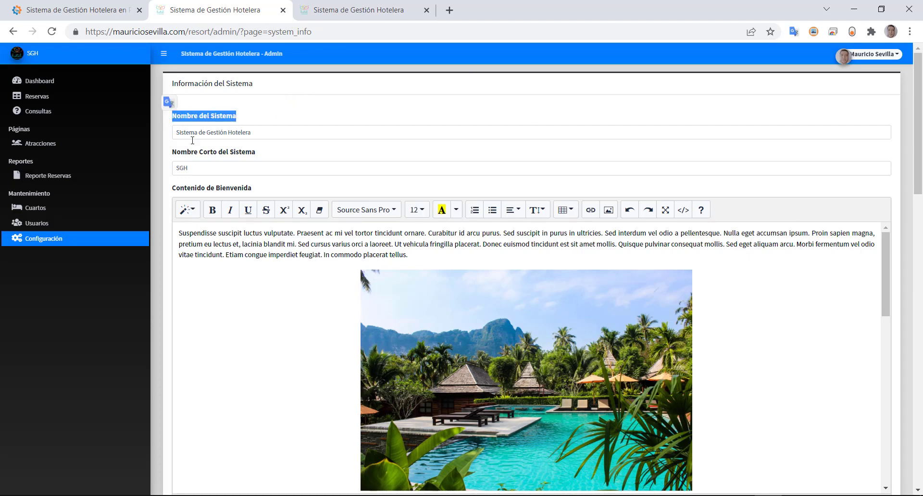
drag(248, 132, 174, 133)
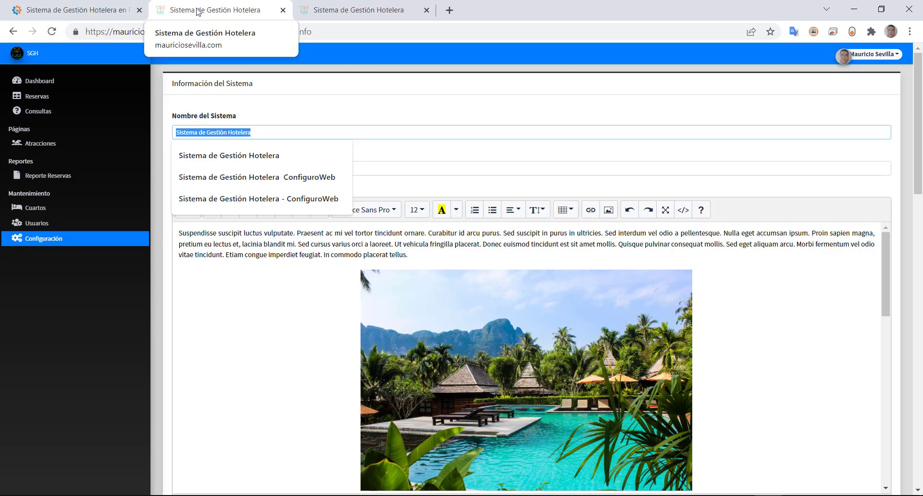
click(288, 122)
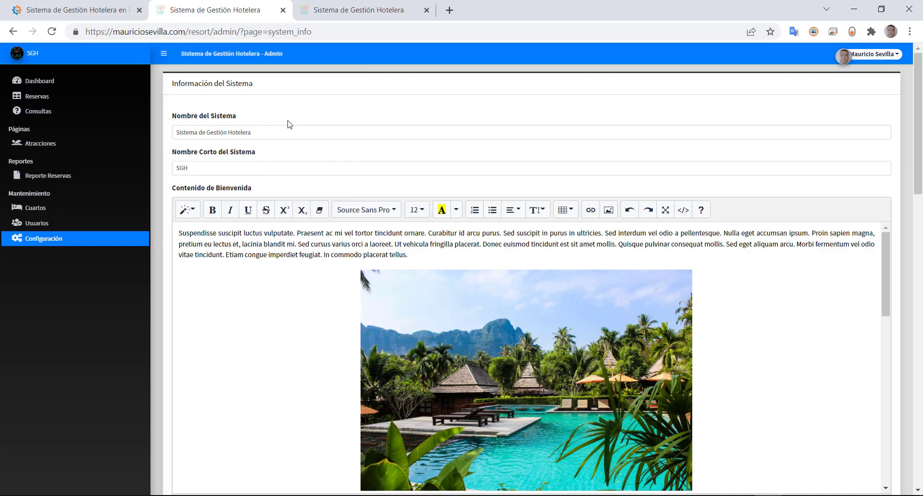
drag(203, 173, 152, 166)
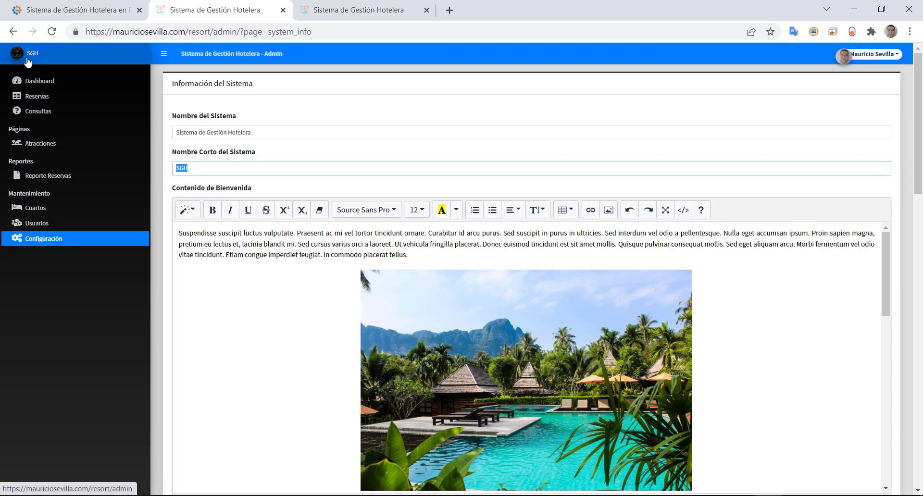
- Scroll through the configuration's contact information section and SGH footer text
scroll(302, 268, down, 4)
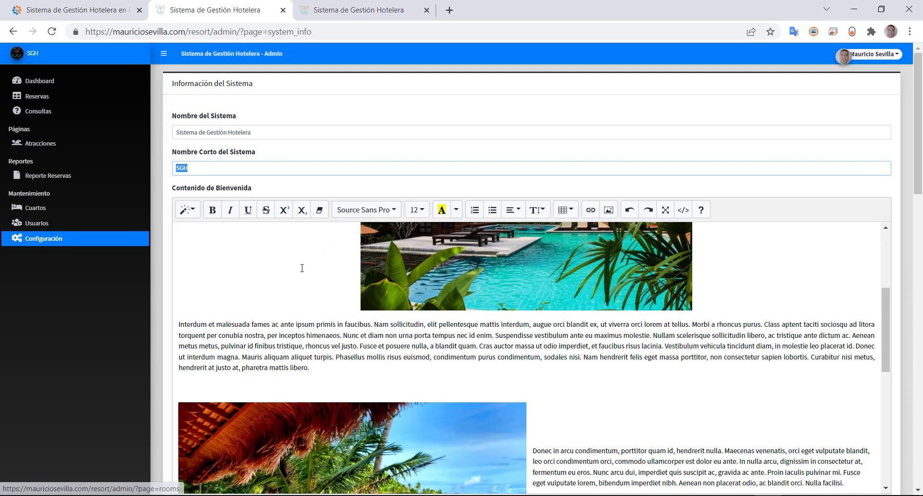
scroll(302, 268, down, 15)
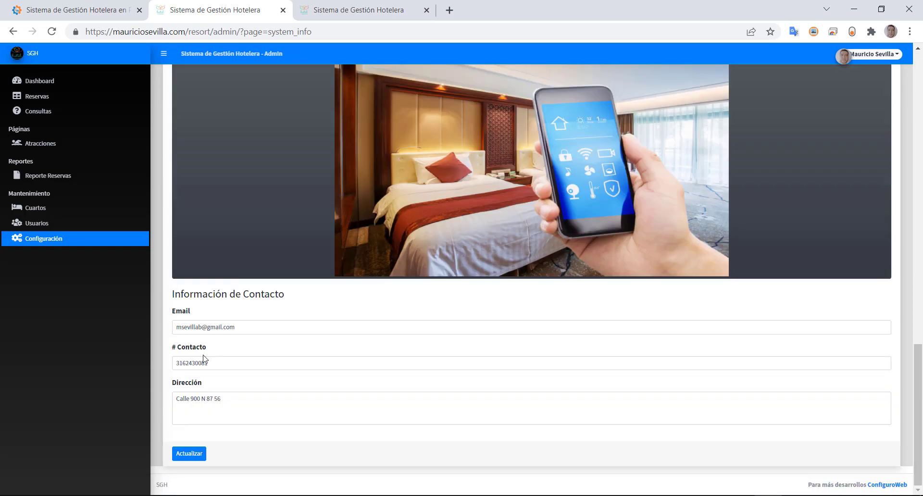
drag(166, 484, 148, 489)
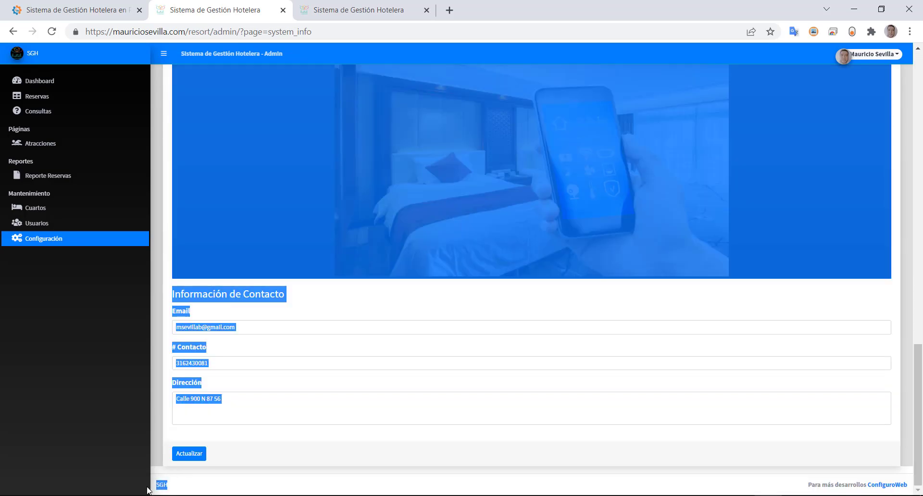
click(168, 488)
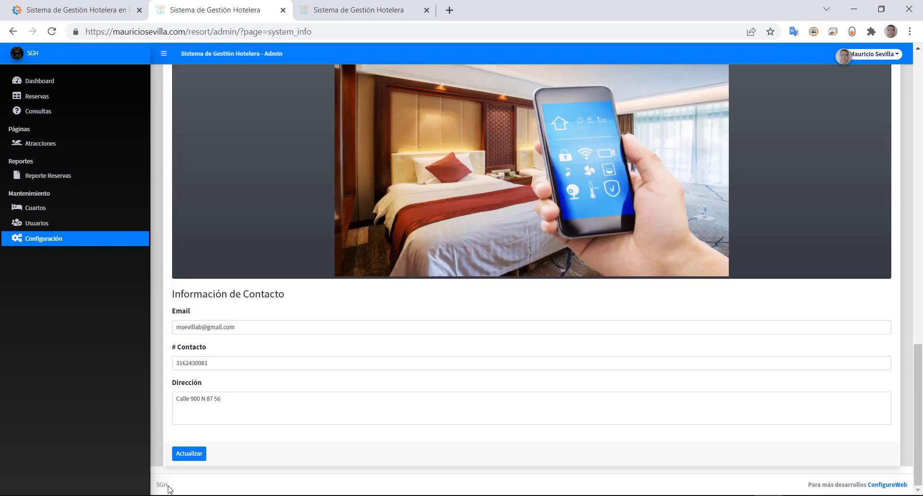
double_click(159, 486)
scroll(178, 286, up, 7)
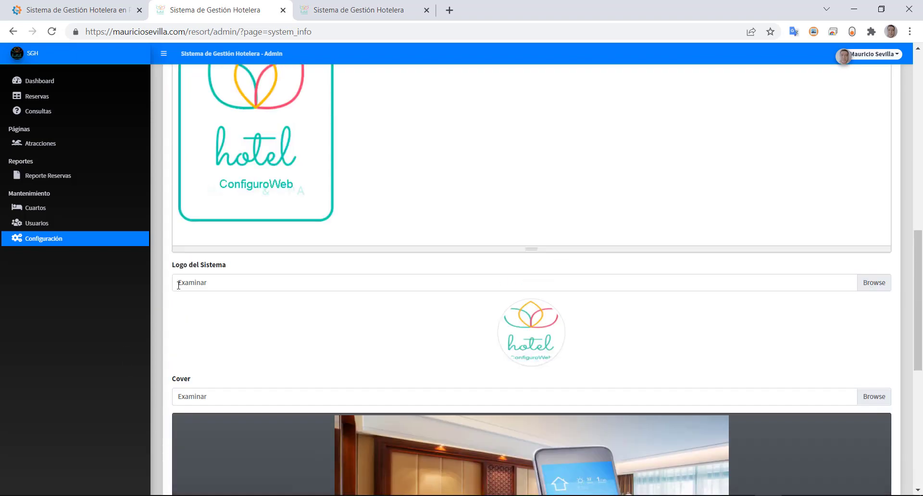
scroll(178, 285, up, 10)
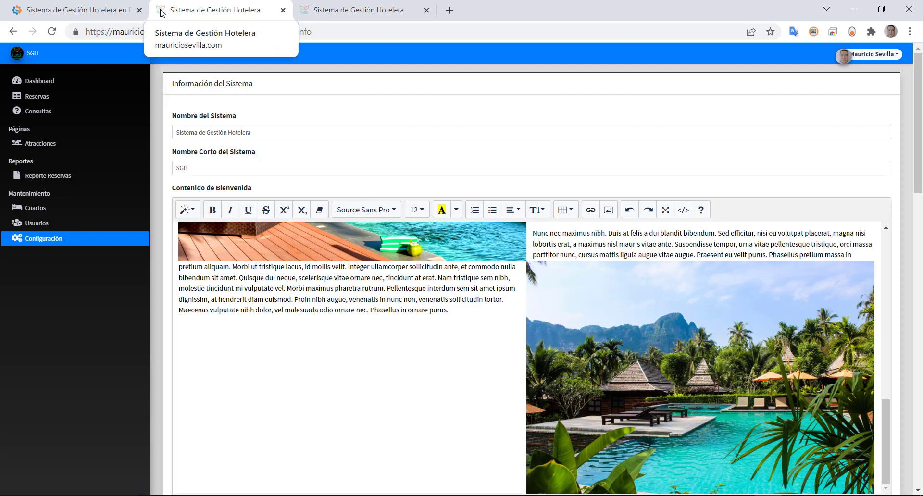
scroll(344, 248, down, 10)
scroll(335, 340, down, 4)
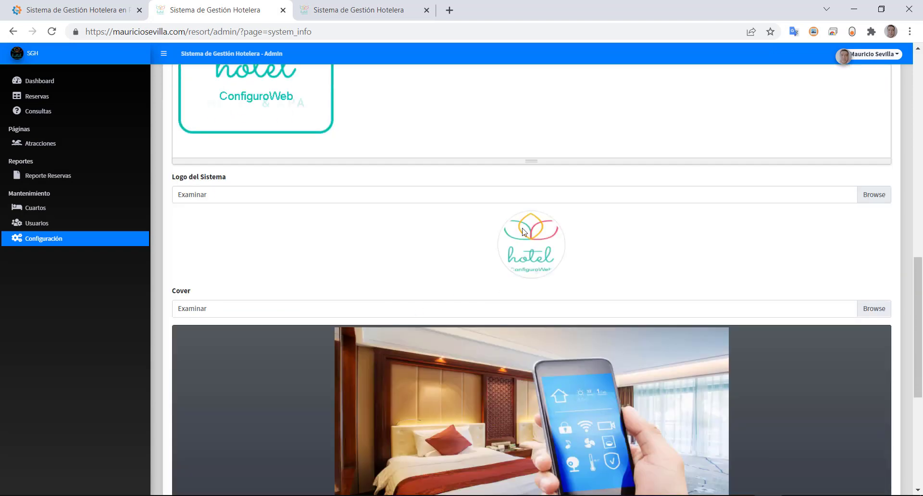
scroll(504, 286, down, 3)
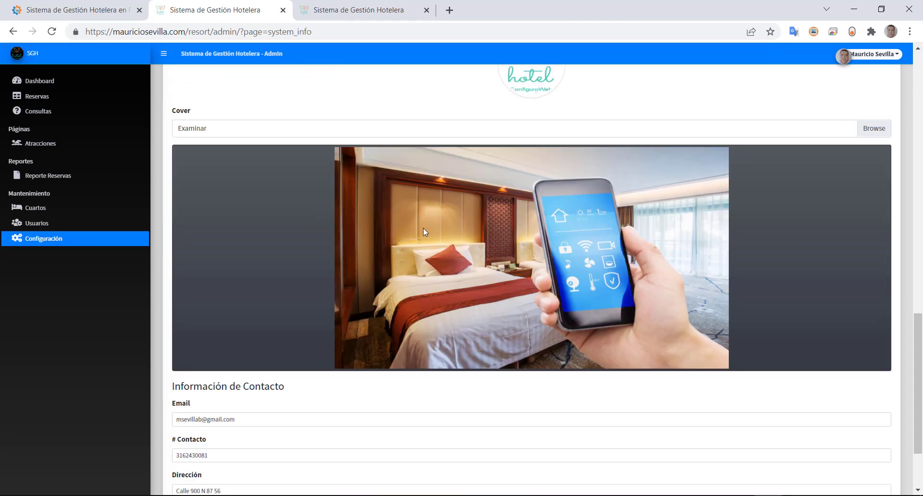
scroll(617, 258, up, 8)
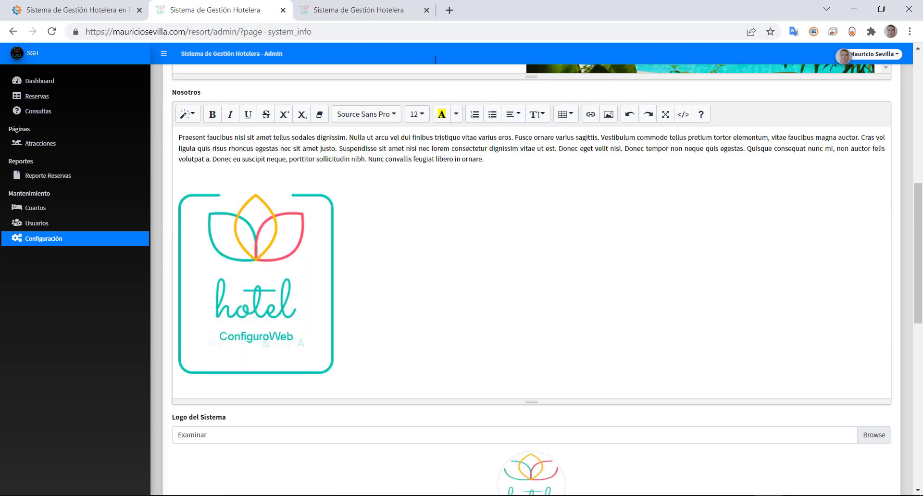
- Peek at the public rooms page, return to Configuración, and log out of the admin panel
click(358, 10)
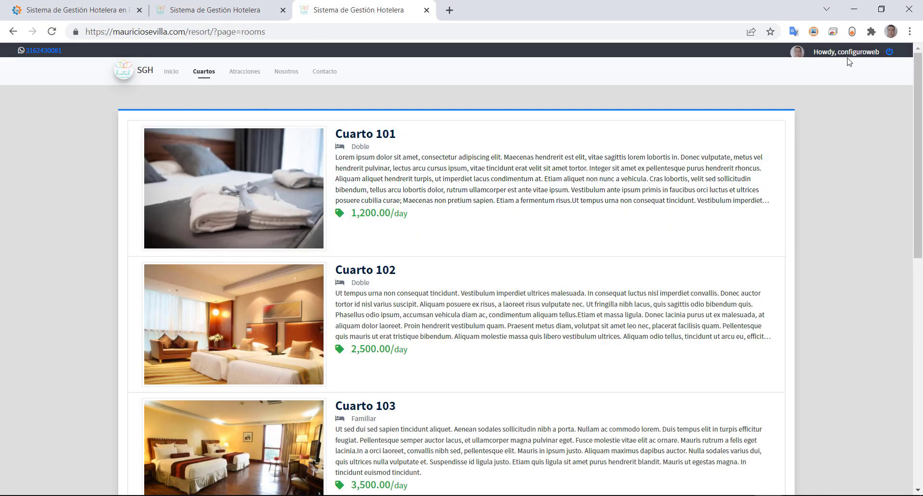
click(220, 17)
scroll(294, 402, down, 10)
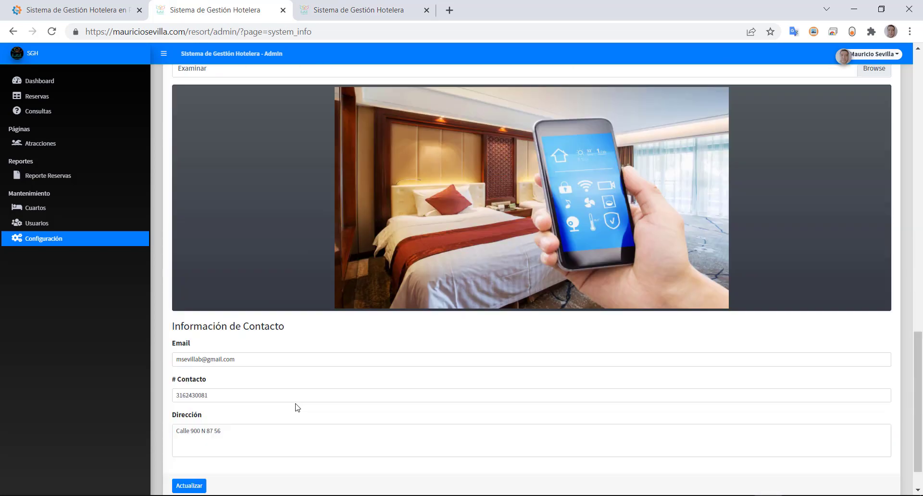
scroll(295, 403, up, 10)
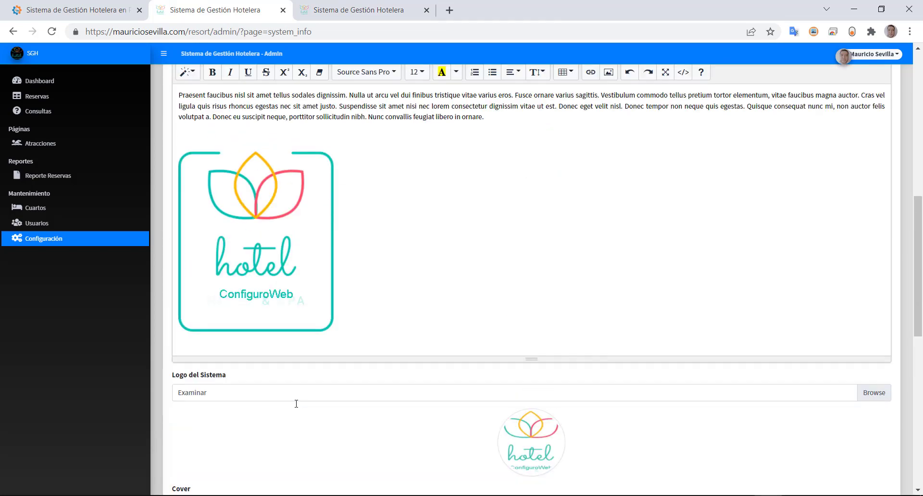
click(874, 55)
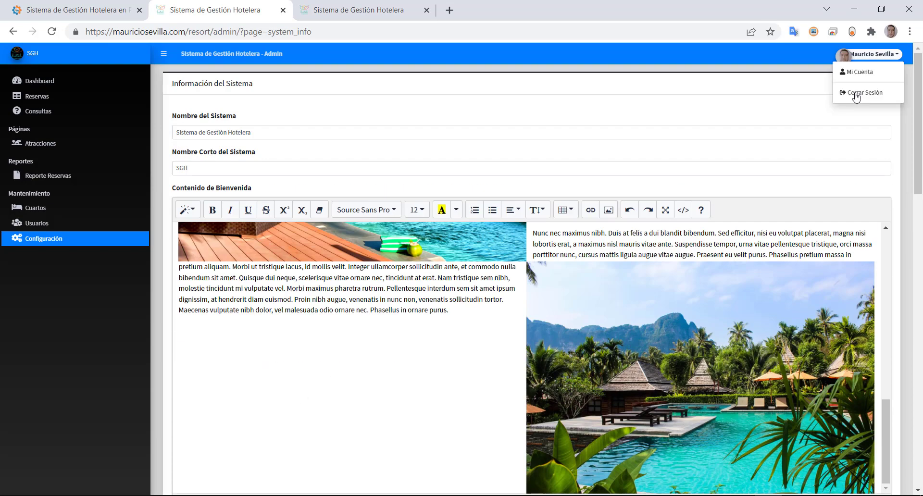
click(853, 93)
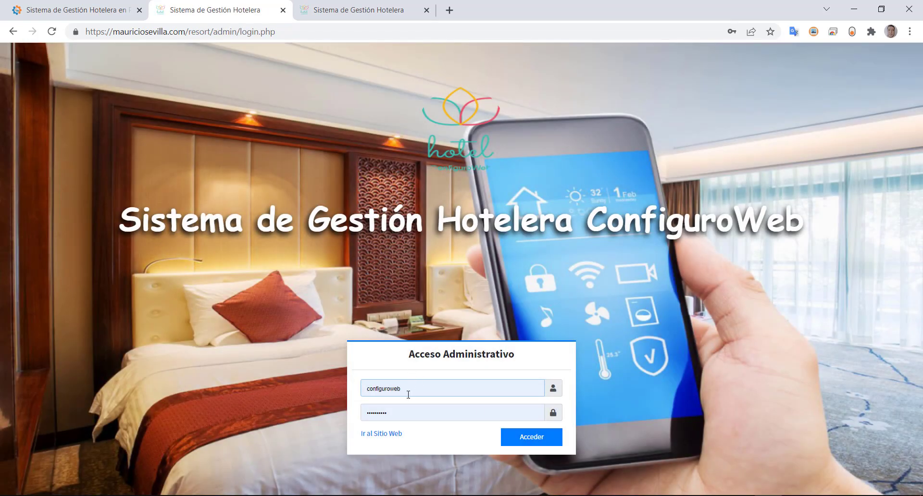
- Visit the public resort home page, noting its hero title and SGH logo
click(382, 433)
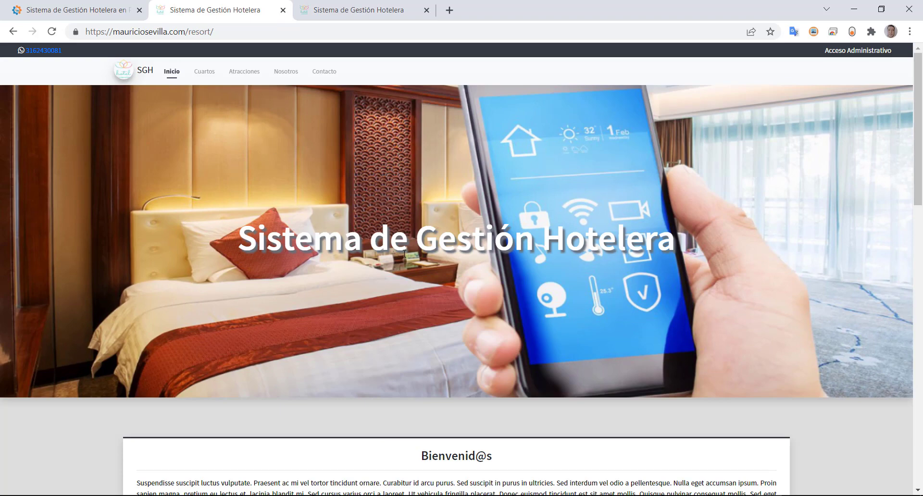
drag(238, 238, 690, 238)
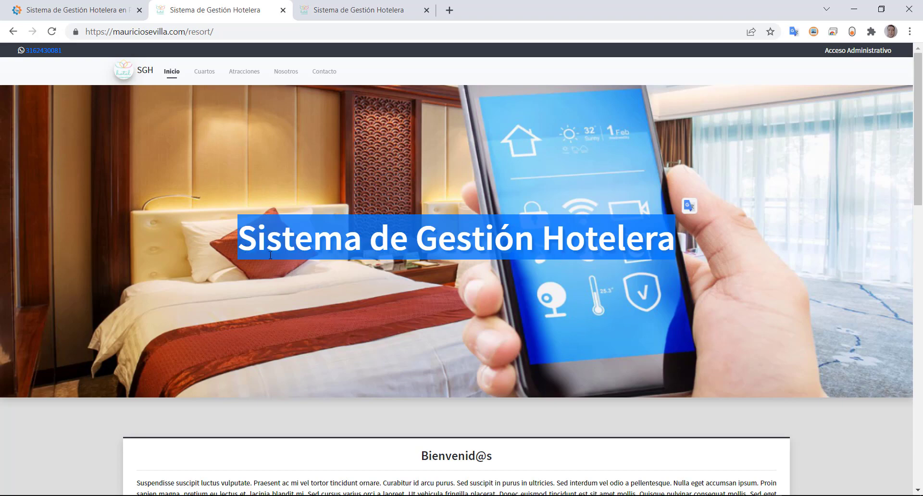
scroll(270, 255, down, 3)
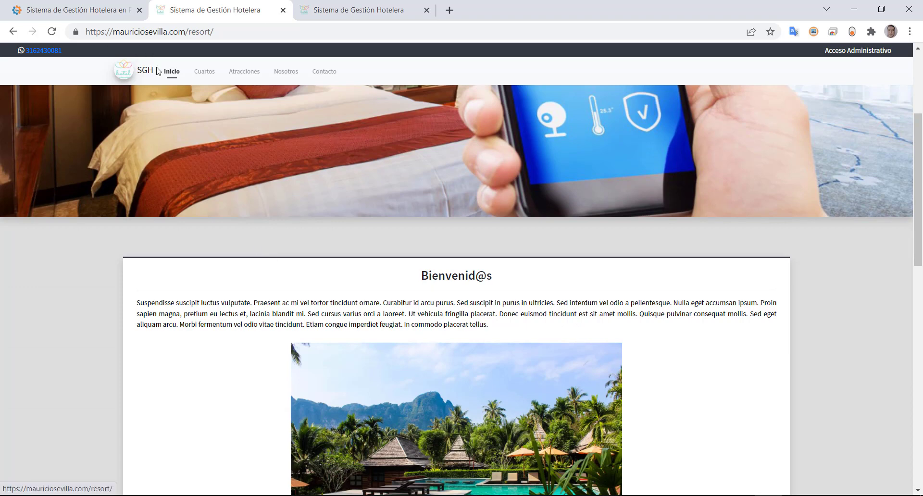
drag(156, 74, 117, 79)
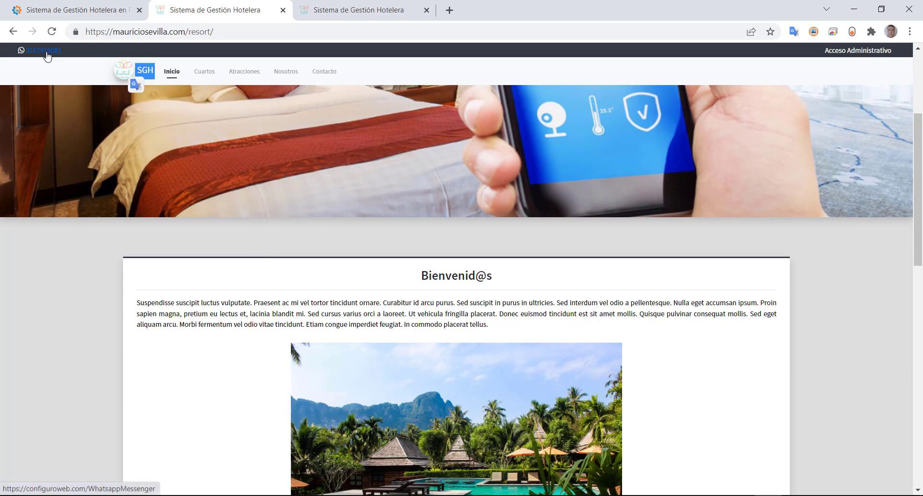
- Glance at the public rooms page, return home, and sign in via Acceso Administrativo
click(318, 11)
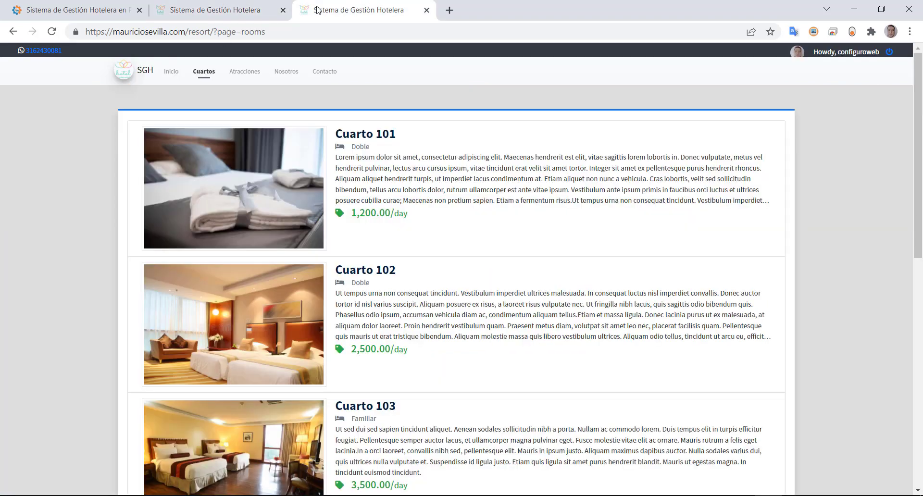
click(220, 10)
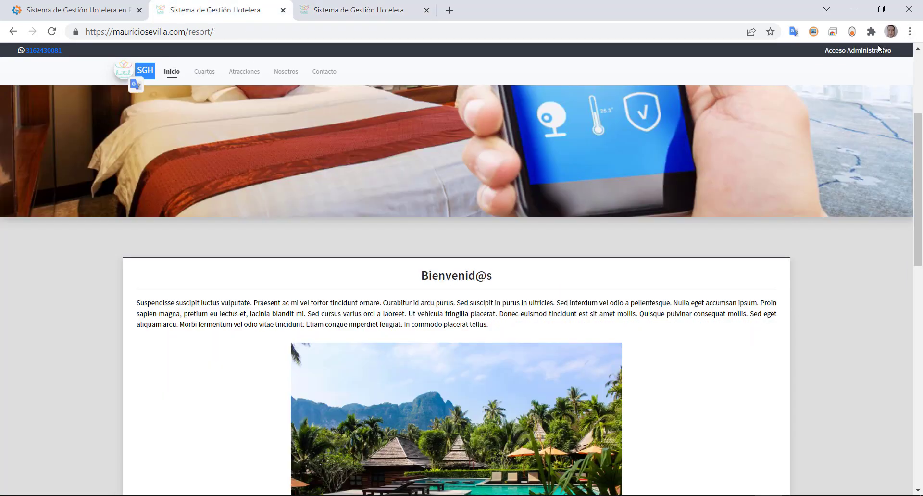
click(862, 56)
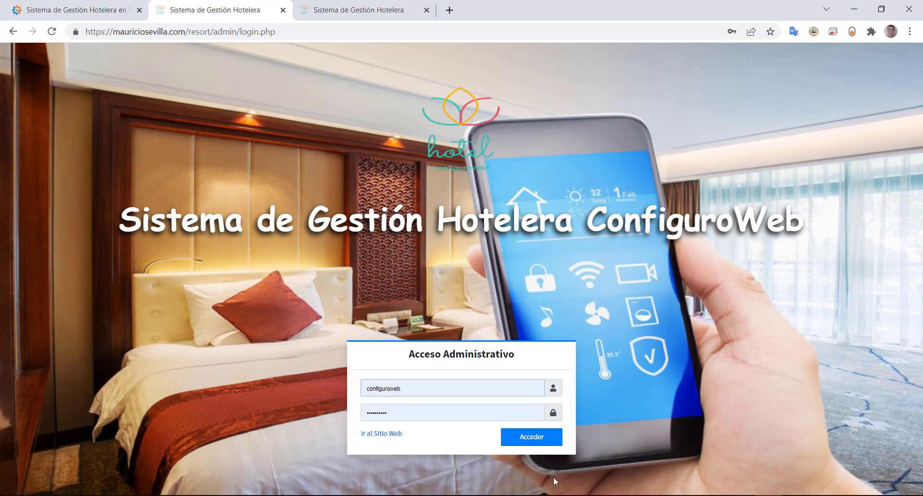
click(531, 437)
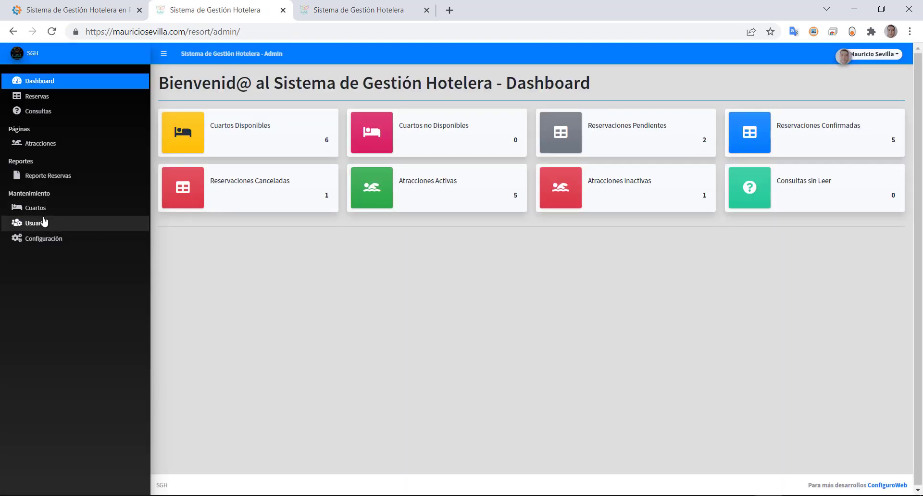
- Open Configuración, review the contact phone number, then scroll up and open the account menu
click(41, 241)
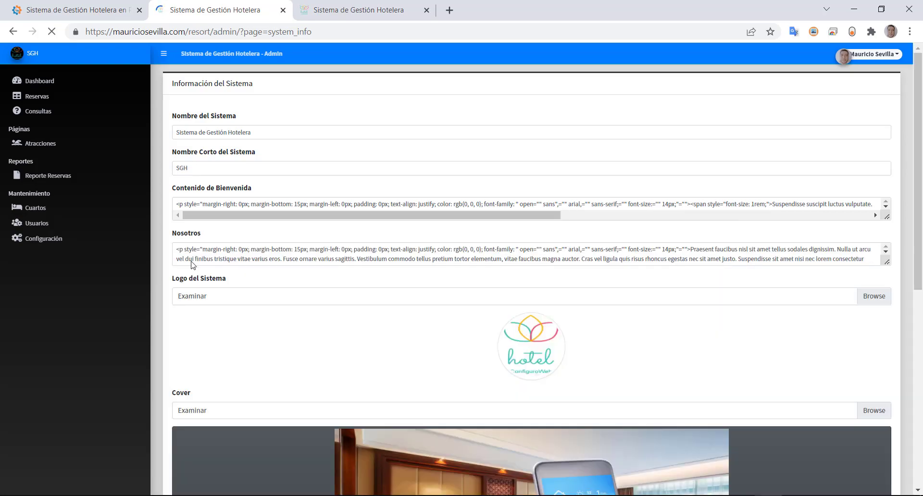
scroll(152, 317, down, 20)
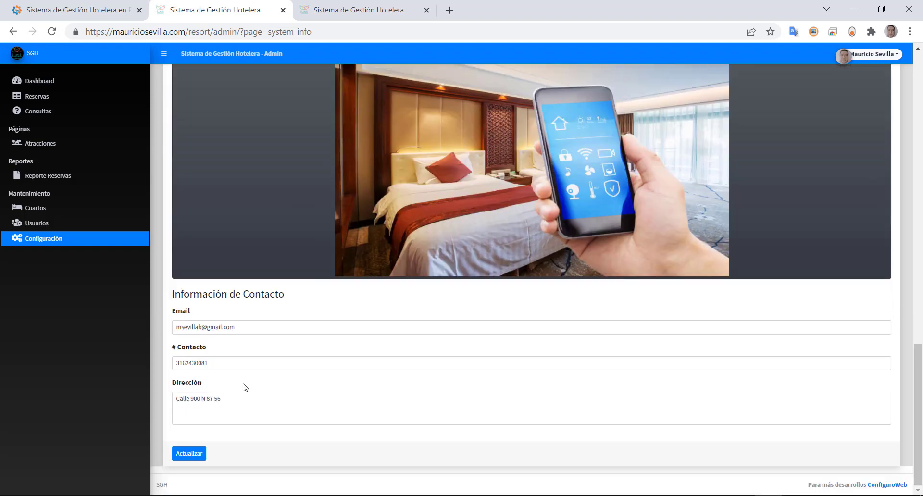
drag(209, 363, 171, 363)
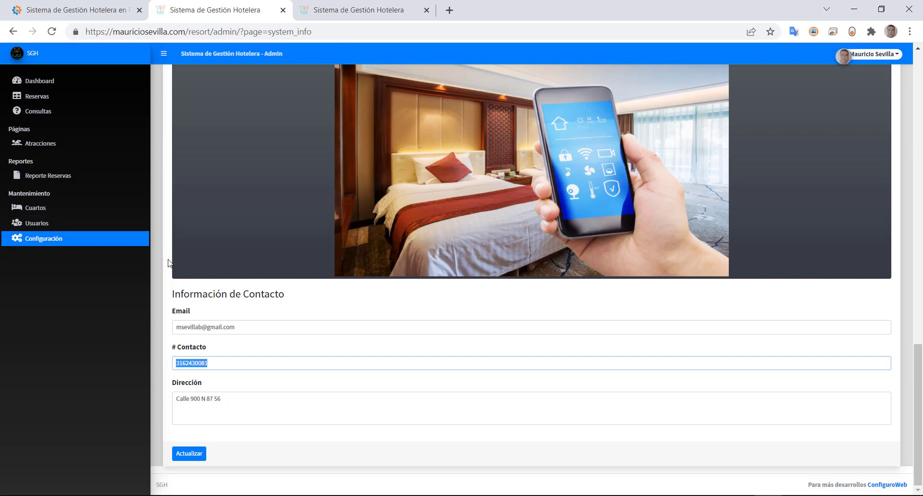
scroll(161, 258, up, 20)
scroll(163, 259, down, 12)
scroll(192, 312, down, 8)
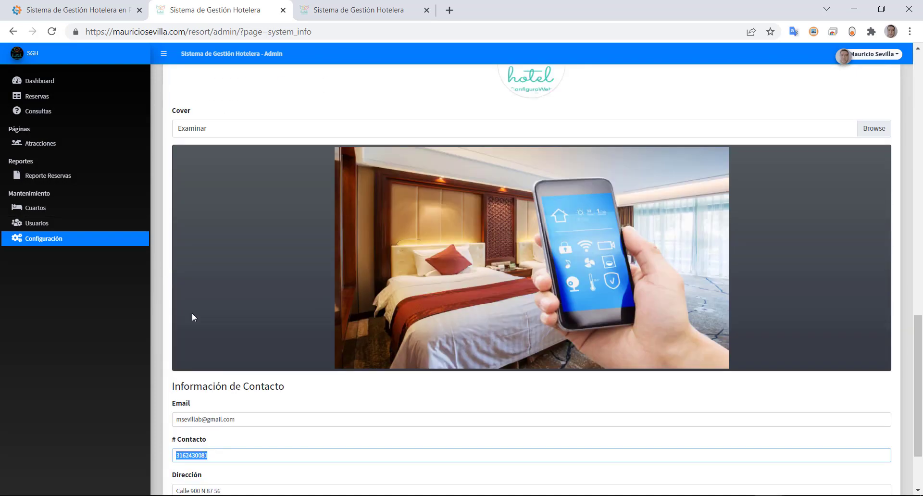
click(222, 364)
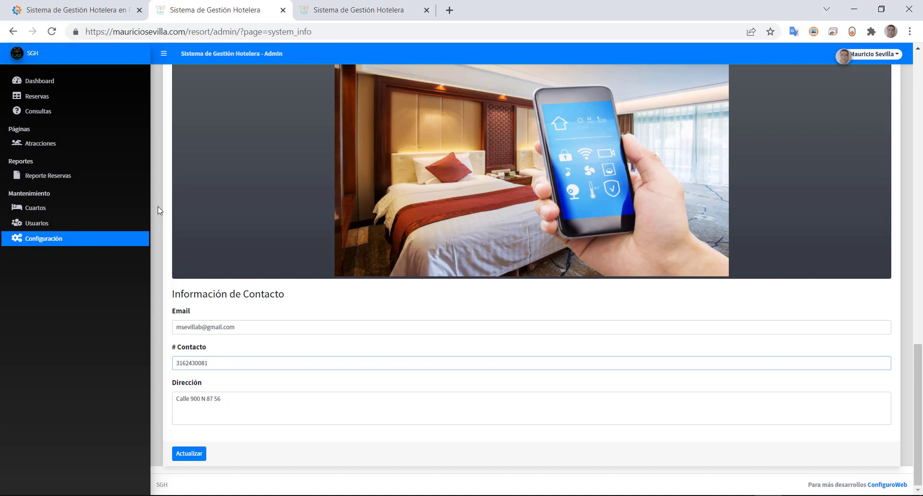
scroll(156, 206, up, 10)
click(874, 54)
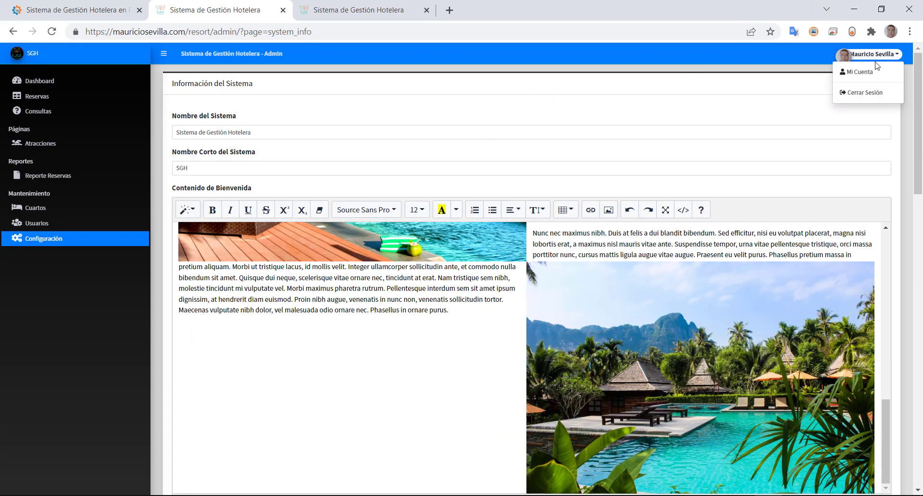
- Sign out of the admin panel and go to the public resort website
click(860, 92)
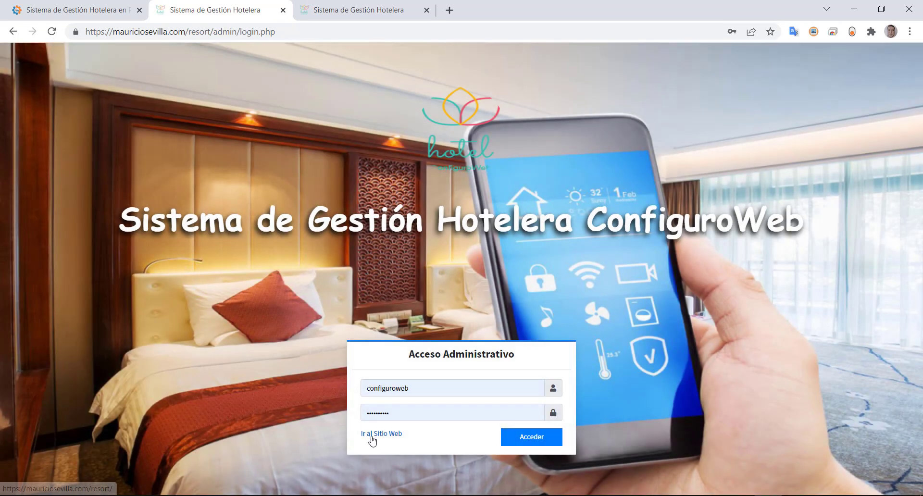
click(372, 437)
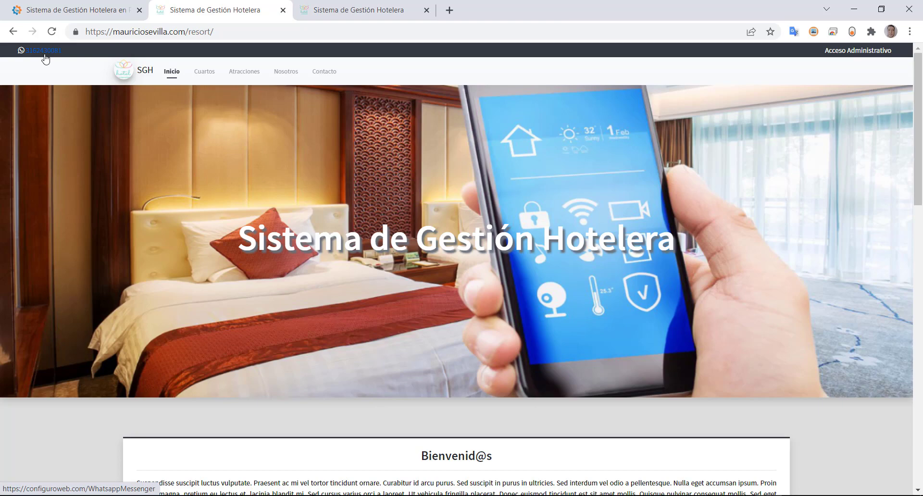
scroll(336, 269, down, 7)
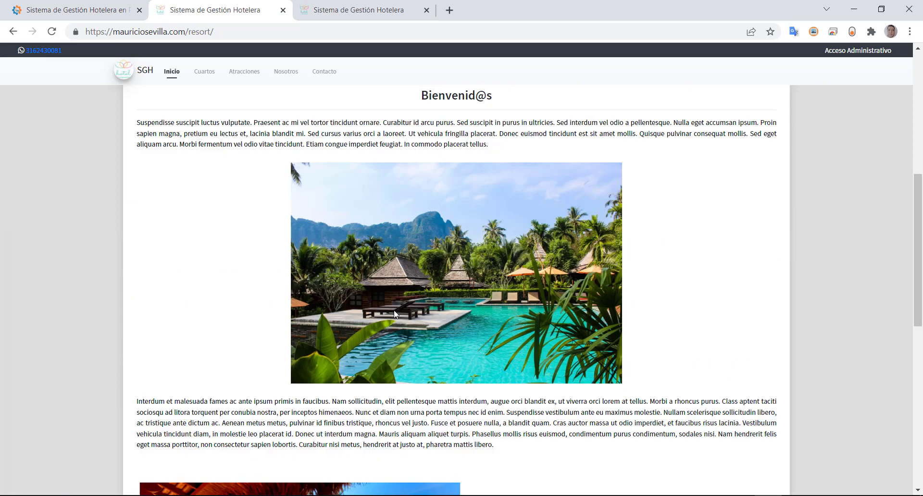
scroll(363, 273, up, 7)
- Visit the Contacto, Nosotros, Atracciones and Cuartos pages, then return to Inicio
click(322, 71)
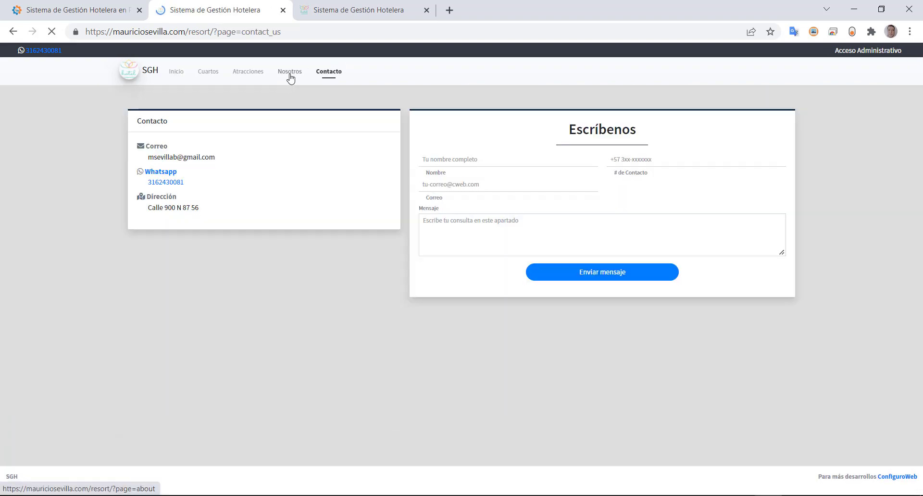
click(289, 72)
click(246, 75)
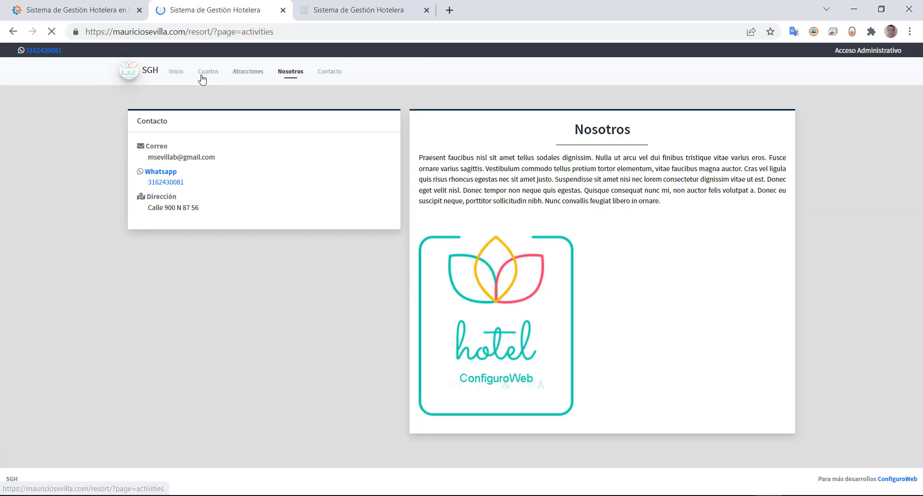
click(202, 75)
click(169, 75)
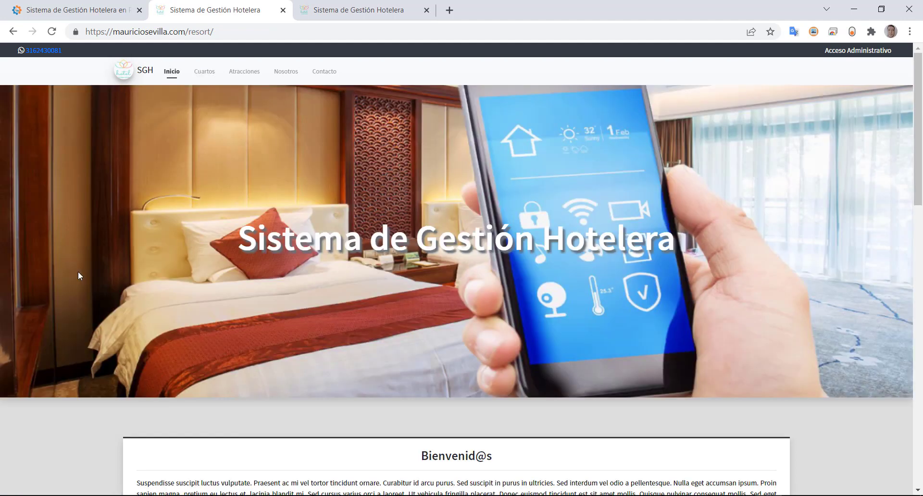
- Return to the blog article and highlight the local server setup heading and WhatsApp link
click(58, 10)
scroll(201, 296, down, 6)
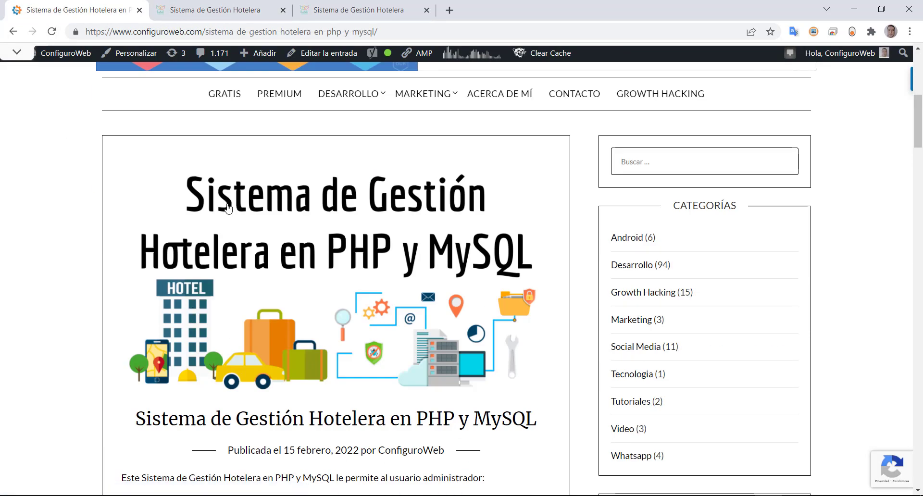
scroll(233, 203, down, 10)
scroll(212, 220, down, 15)
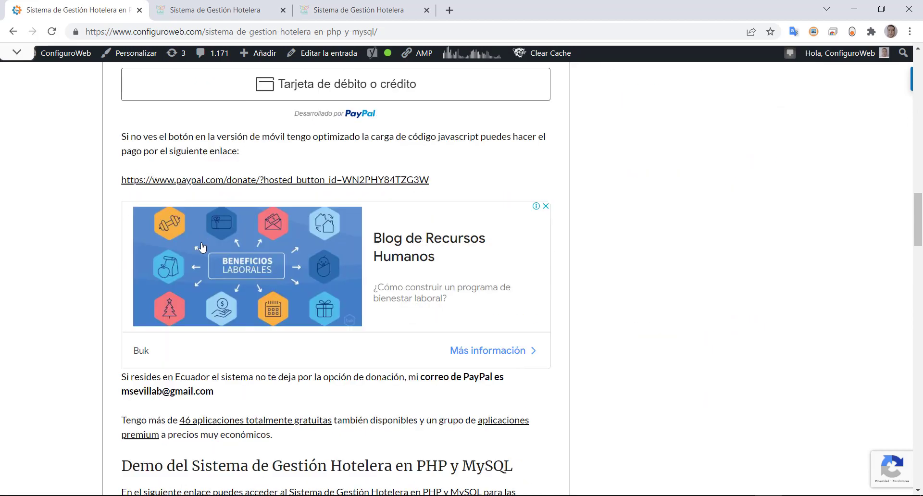
scroll(202, 244, down, 1)
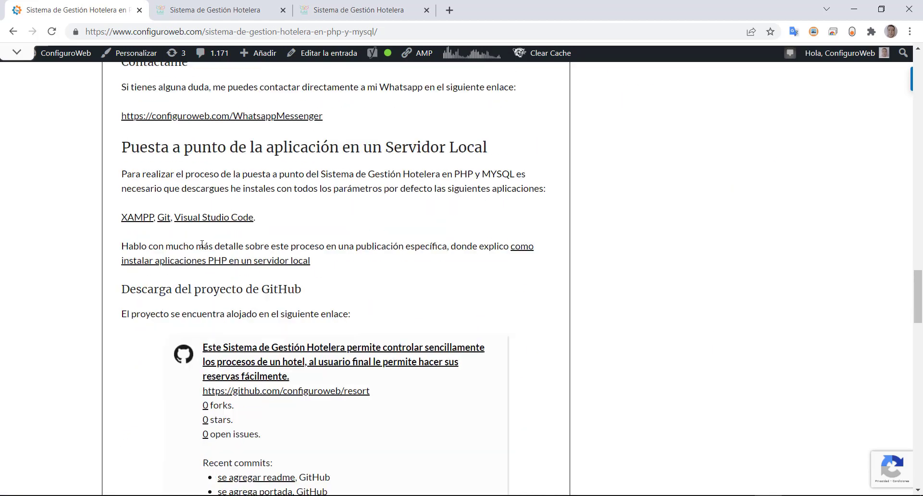
drag(151, 154, 457, 149)
drag(323, 117, 114, 117)
- Highlight the application's 15 USD price and scroll through the setup steps
scroll(109, 186, up, 12)
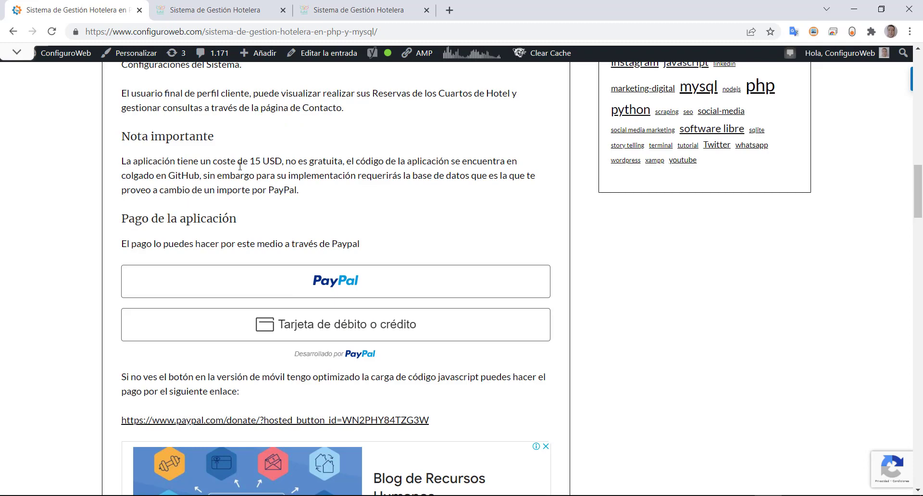
drag(238, 161, 285, 161)
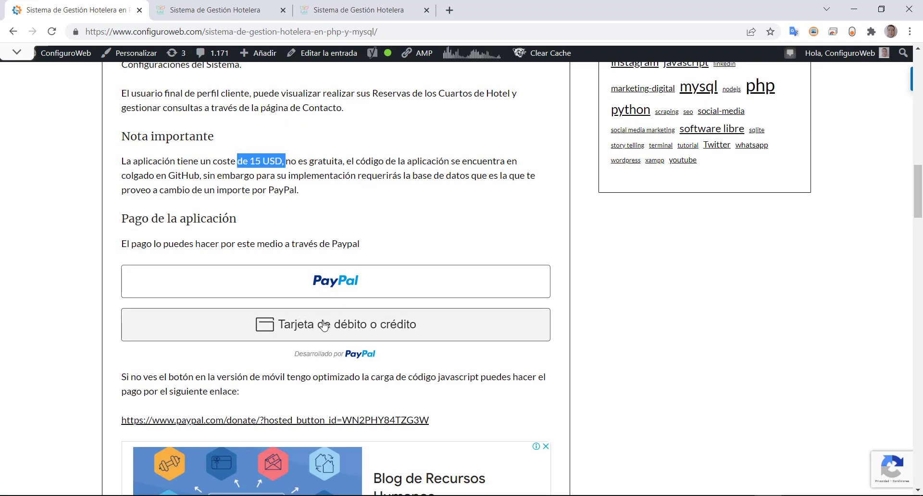
scroll(317, 327, down, 15)
scroll(325, 327, down, 4)
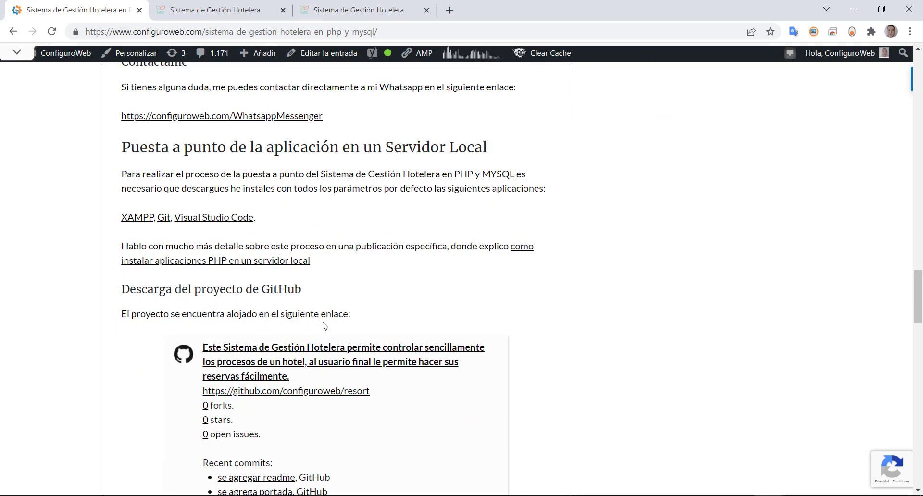
scroll(325, 327, down, 1)
scroll(255, 202, up, 1)
scroll(243, 346, down, 2)
- Open configuroweb/resort from the article's GitHub card and scroll through its files and README
click(313, 234)
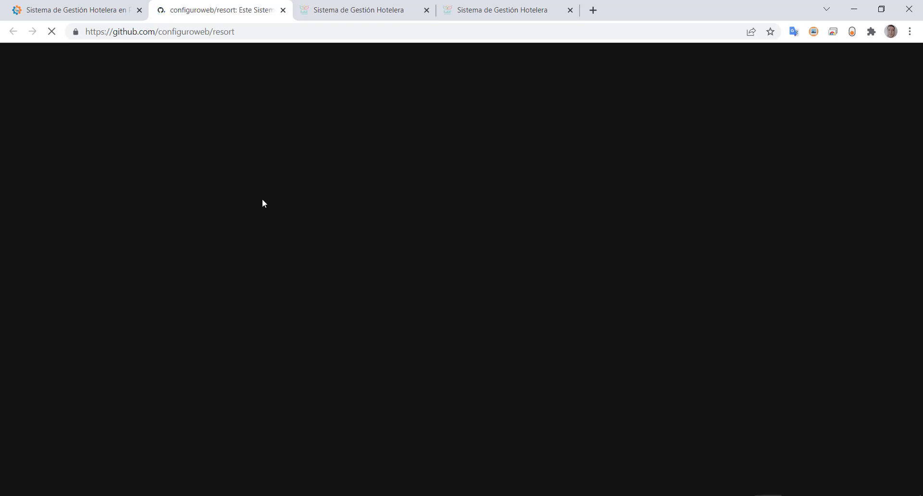
scroll(227, 375, down, 10)
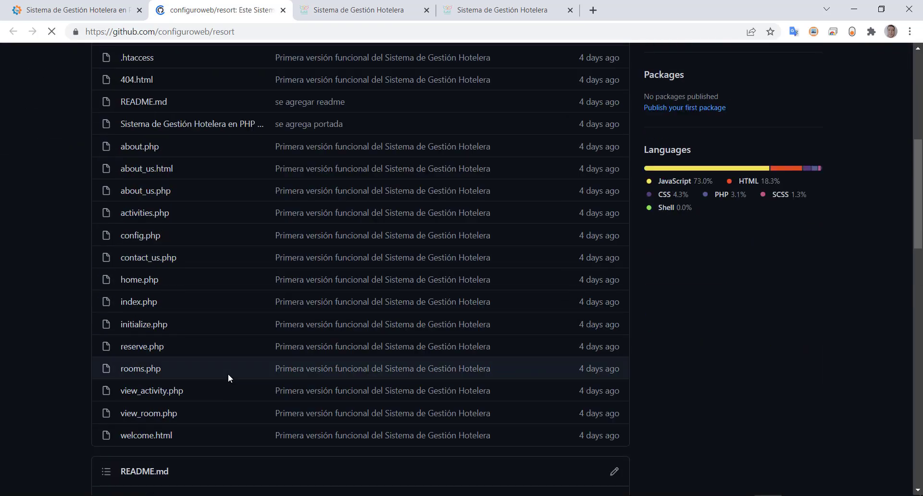
scroll(228, 378, up, 13)
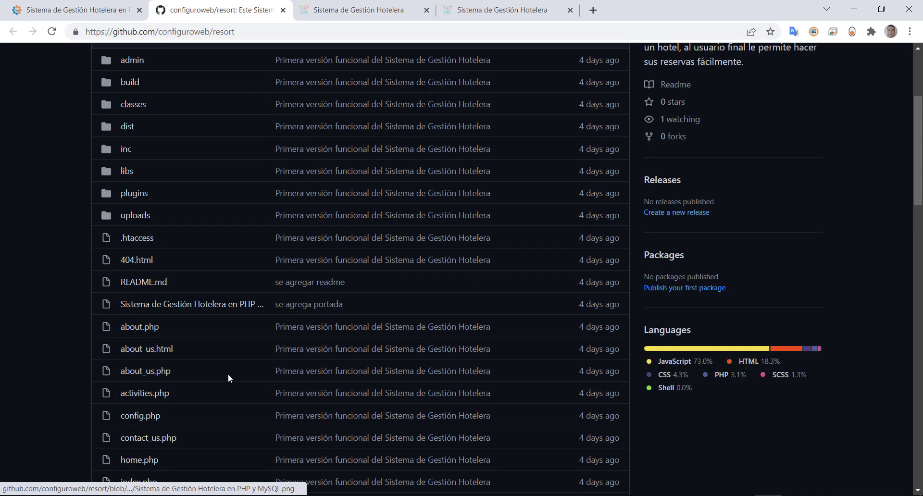
scroll(228, 374, down, 20)
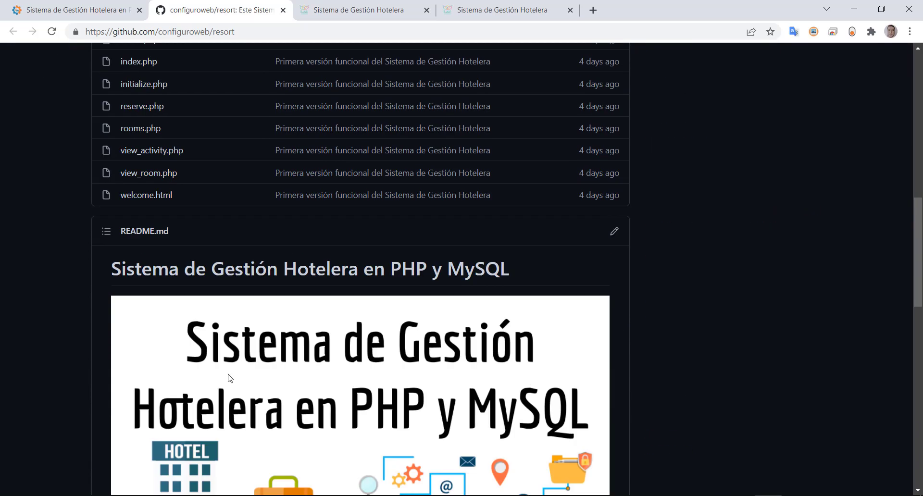
scroll(228, 374, up, 18)
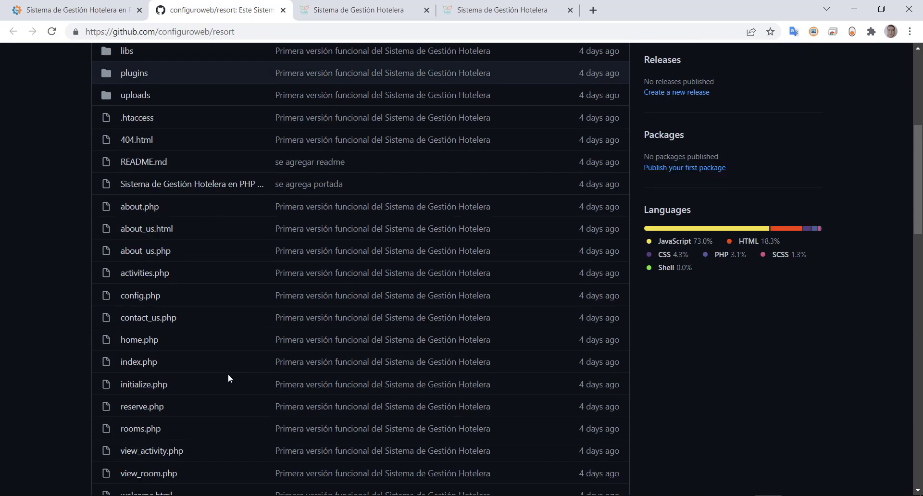
scroll(156, 377, down, 7)
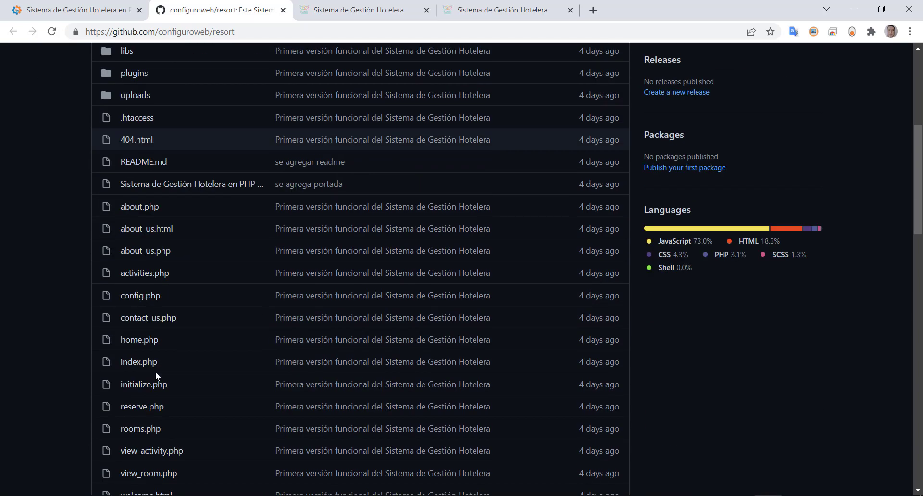
scroll(155, 375, down, 6)
scroll(153, 356, up, 5)
scroll(153, 337, down, 6)
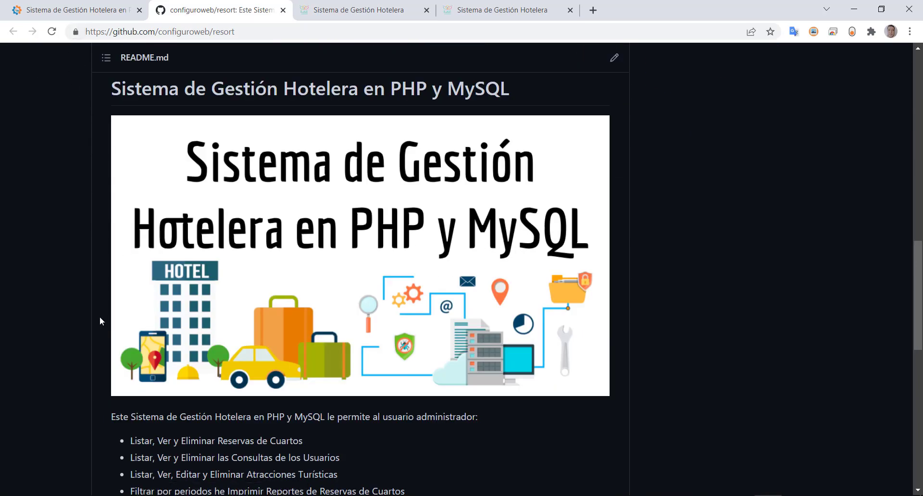
scroll(99, 327, up, 10)
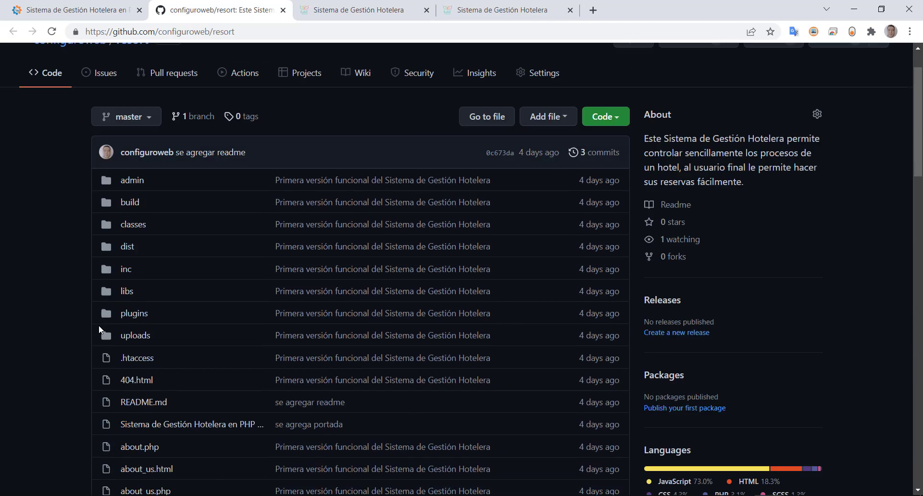
scroll(99, 325, down, 8)
scroll(98, 325, up, 8)
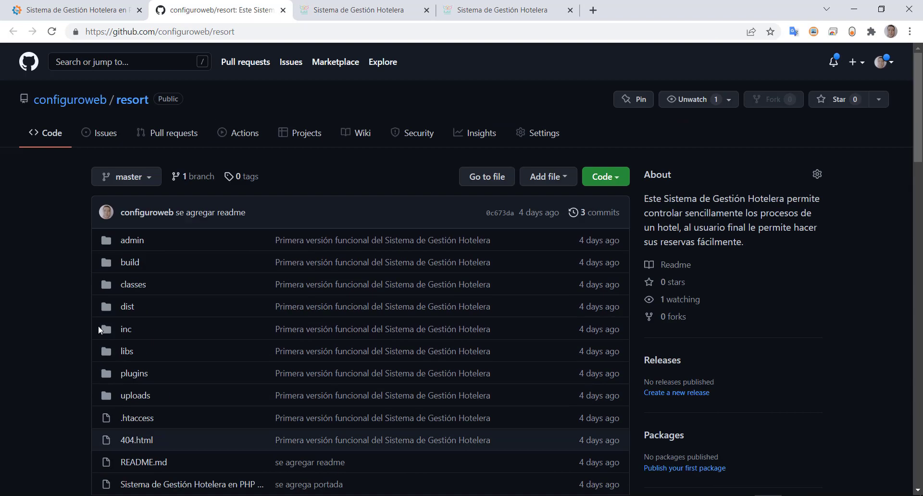
- Review the article's step for cloning into C:\xampp\htdocs, then launch a new Visual Studio Code window
click(64, 14)
drag(144, 192, 316, 207)
scroll(240, 356, down, 3)
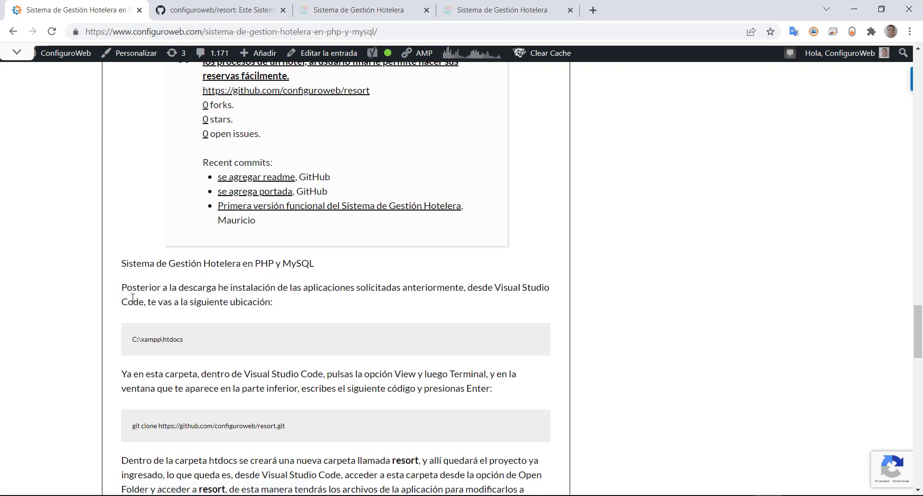
drag(134, 287, 317, 314)
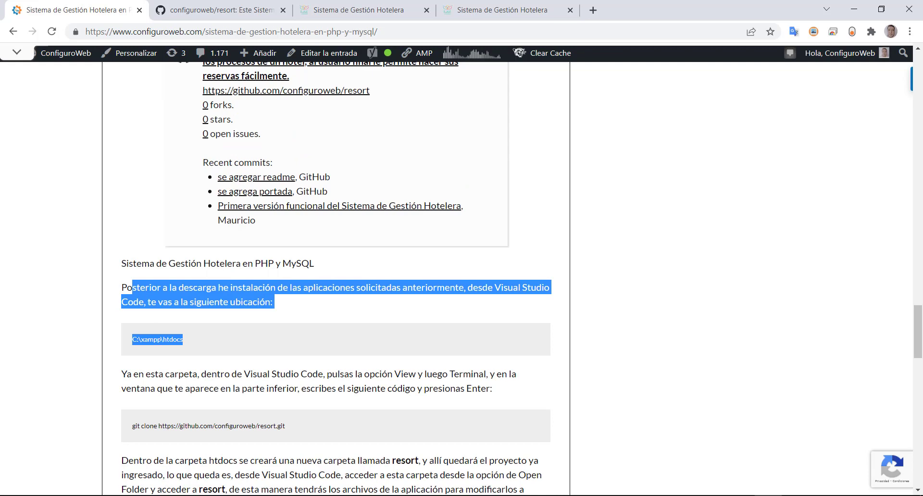
right_click(342, 495)
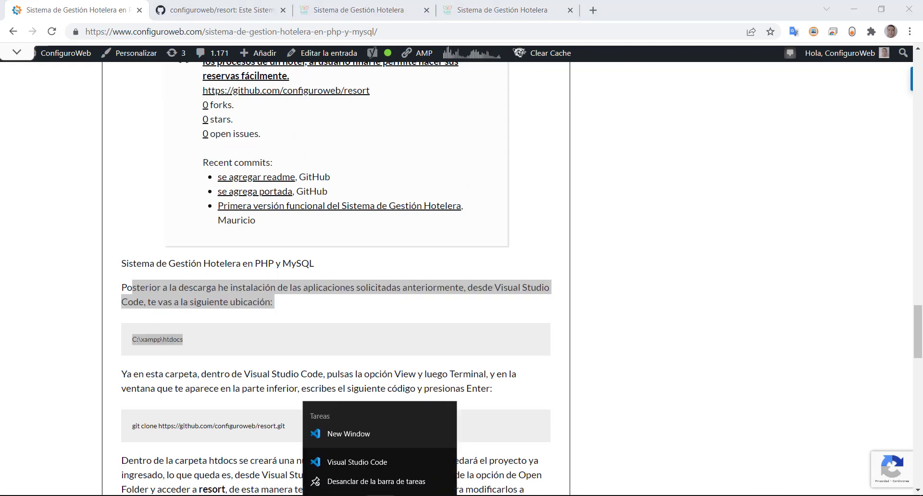
click(343, 434)
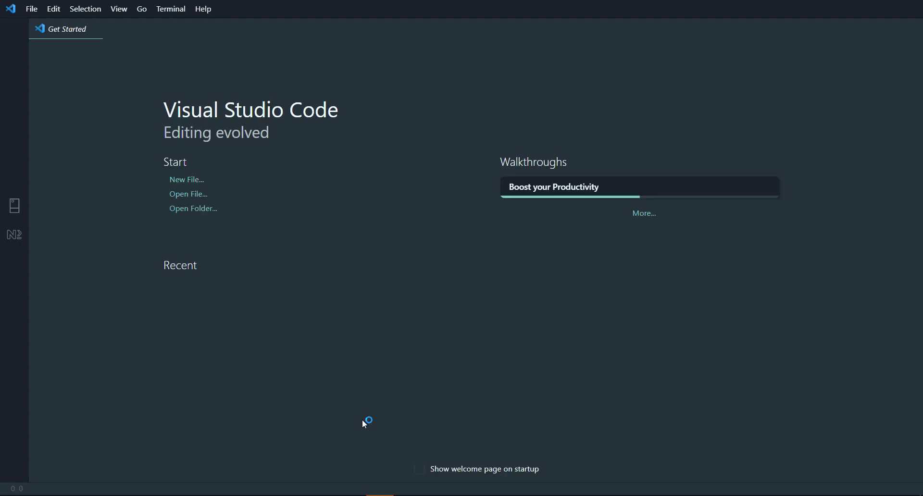
- Open C:\xampp\htdocs as the Visual Studio Code workspace folder via Open Folder
click(33, 13)
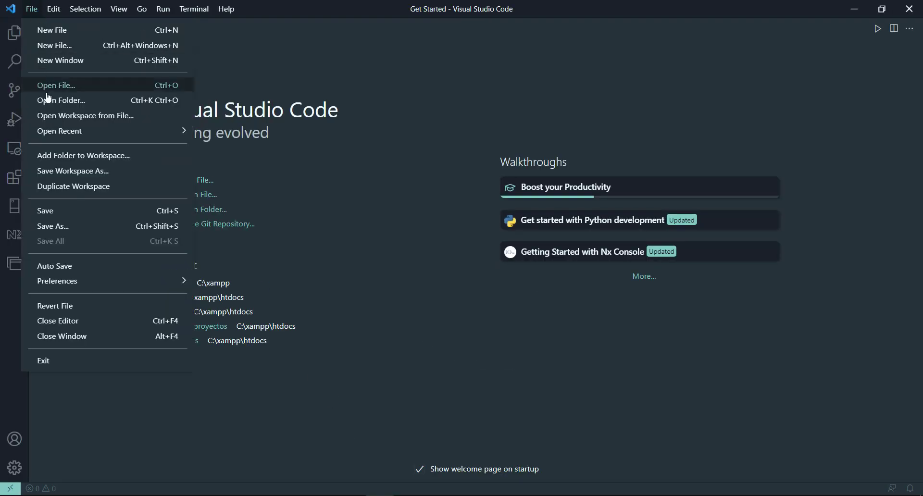
click(64, 98)
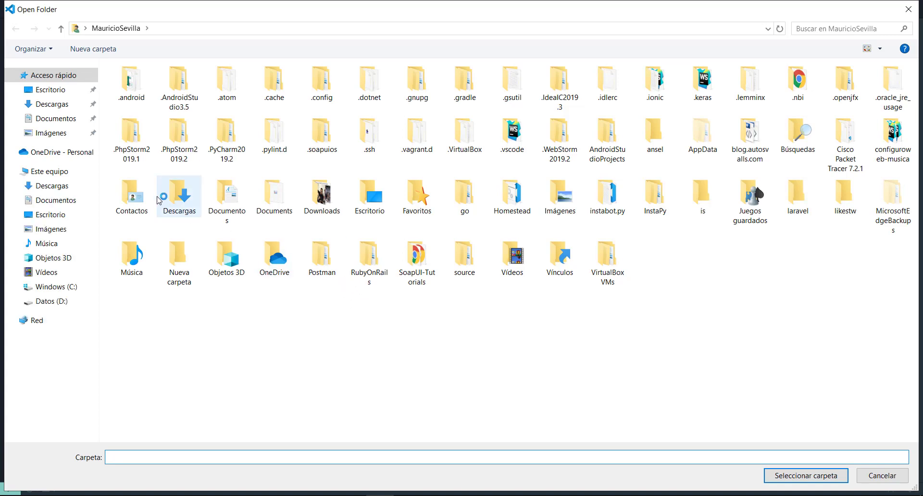
click(53, 288)
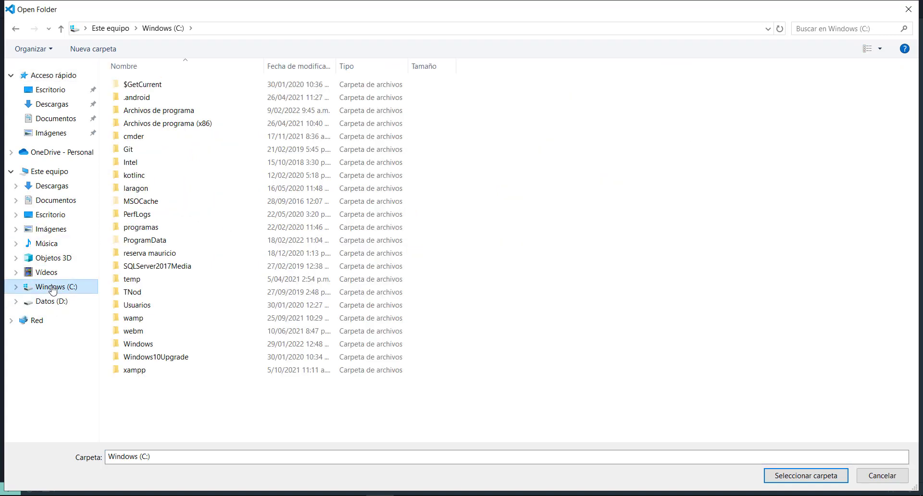
double_click(125, 375)
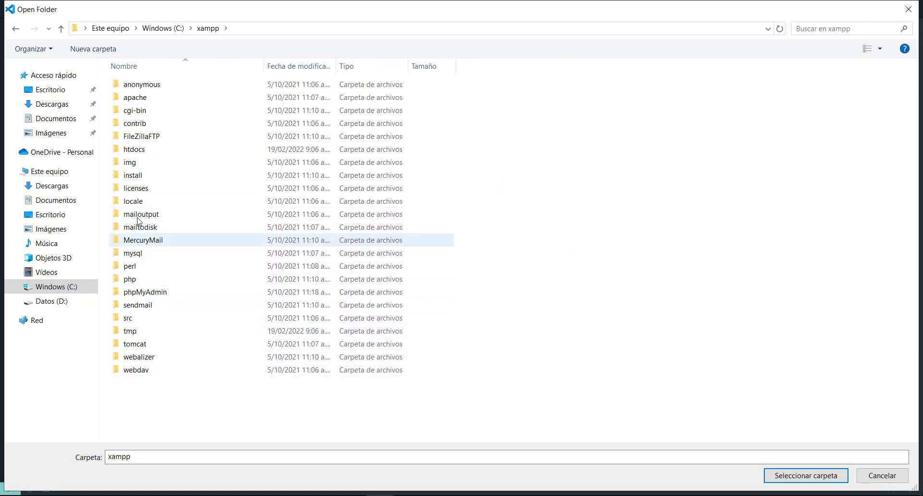
click(132, 150)
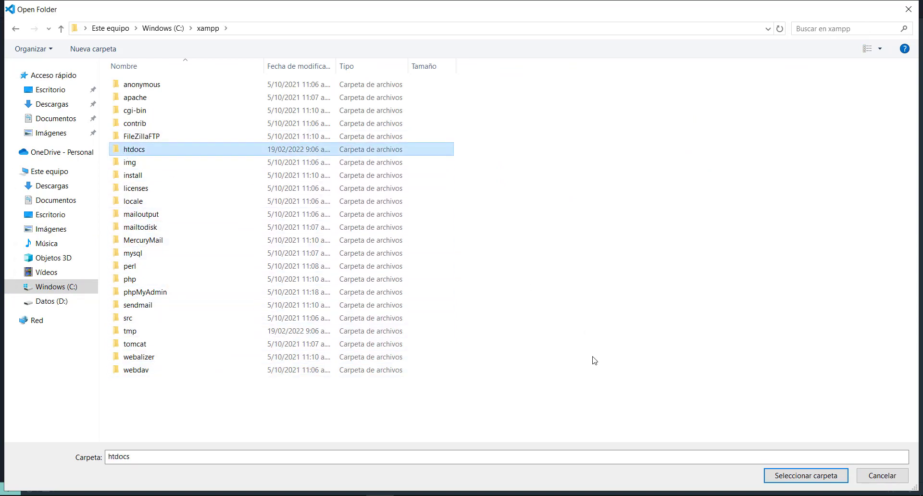
click(779, 477)
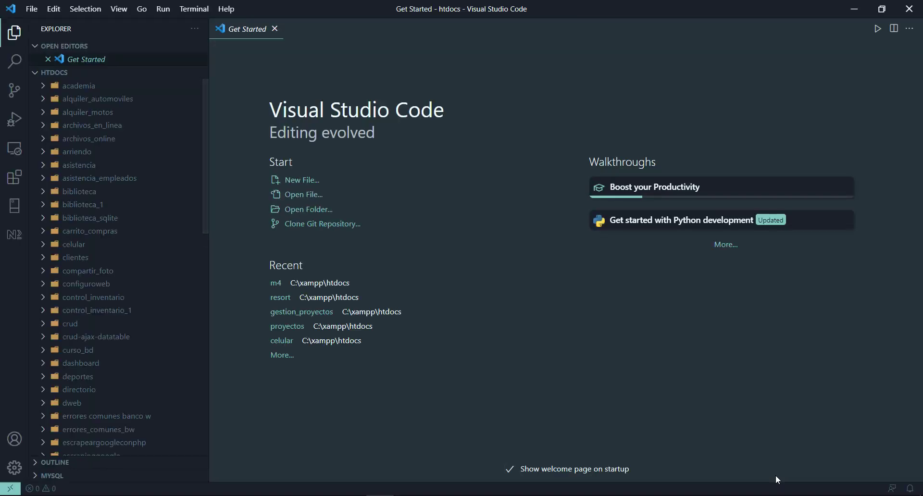
- Open a terminal panel in htdocs and add a Command Prompt terminal
click(119, 9)
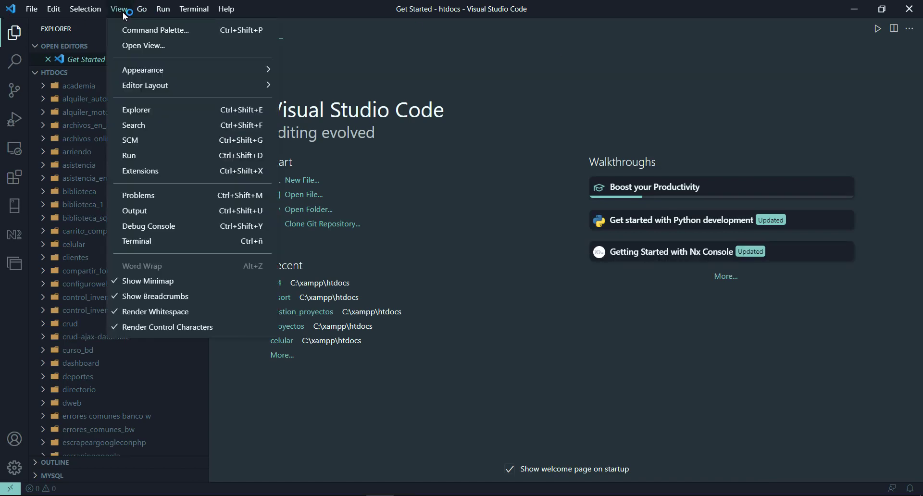
click(142, 246)
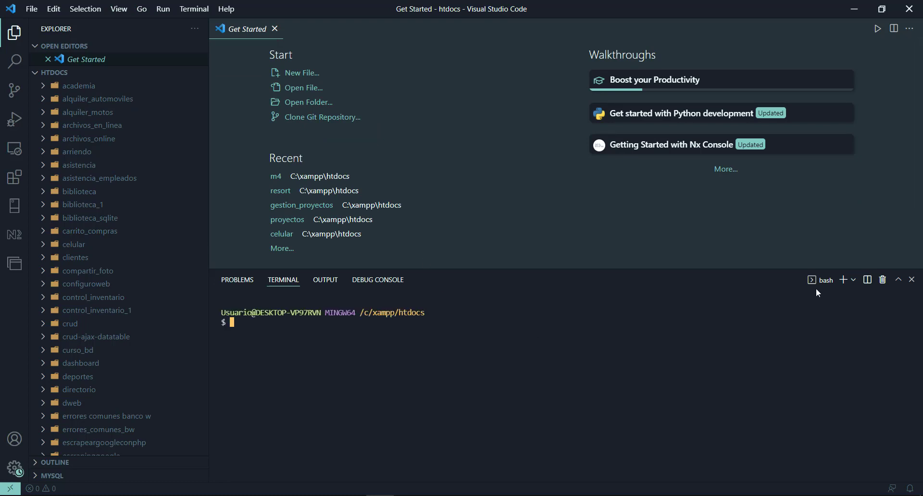
click(853, 279)
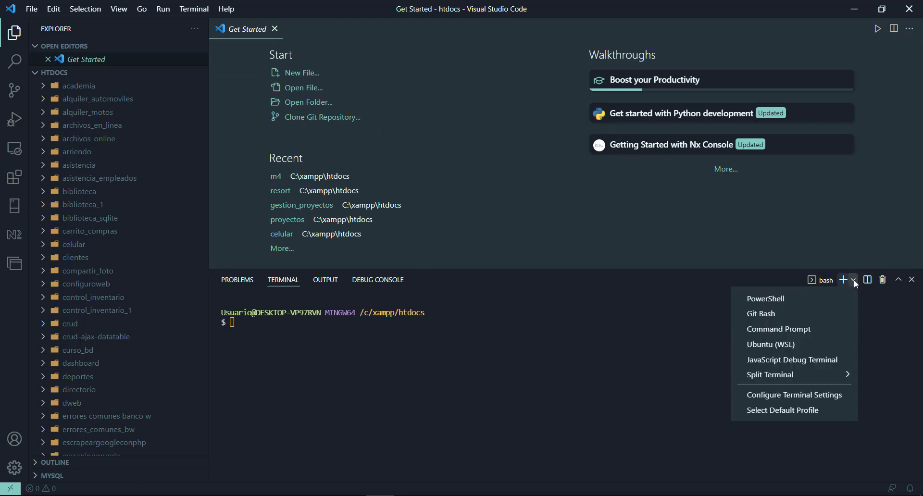
click(851, 281)
click(852, 283)
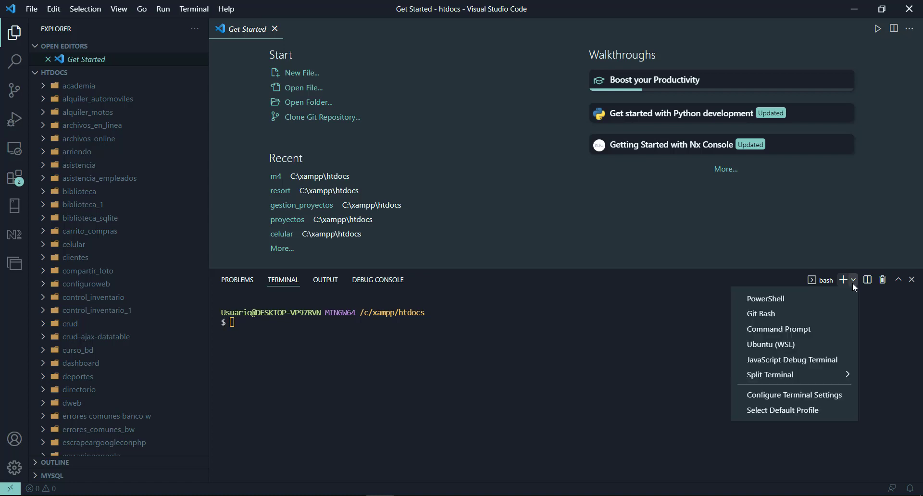
click(821, 332)
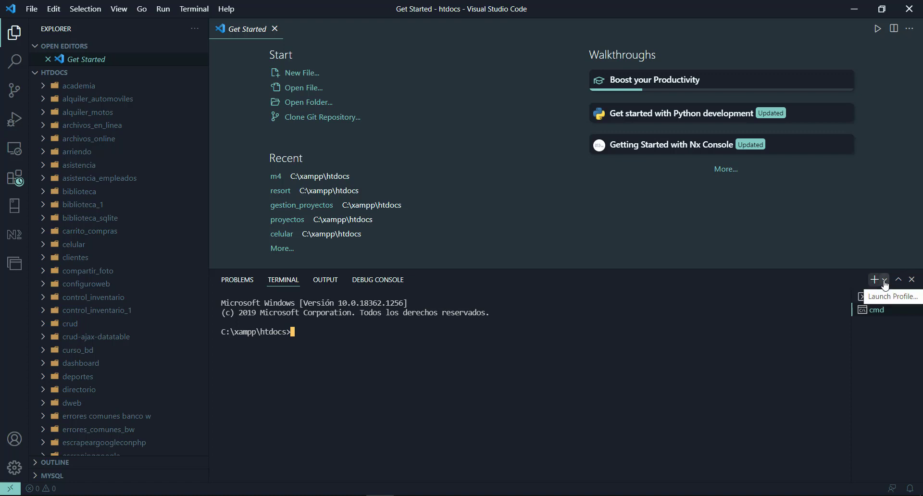
- Add a Git Bash terminal, delete the extra terminals, and dismiss the git too-many-changes warning
click(885, 285)
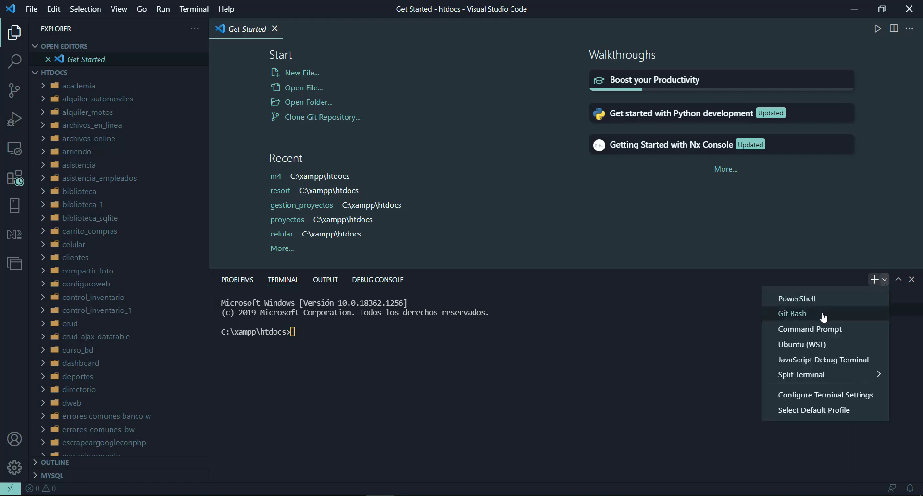
click(769, 373)
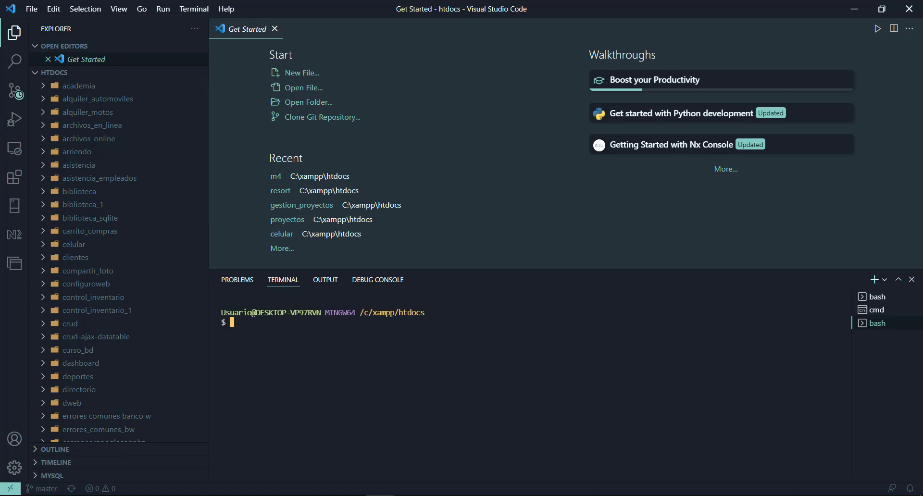
click(911, 310)
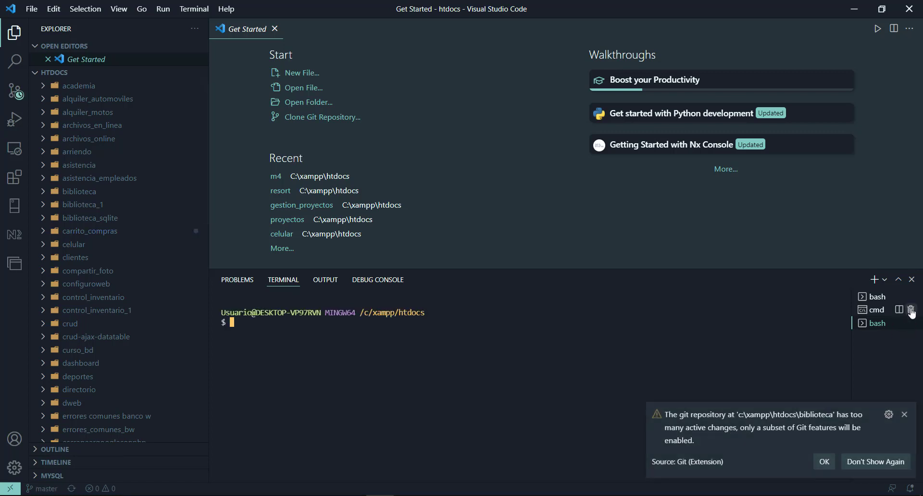
click(910, 310)
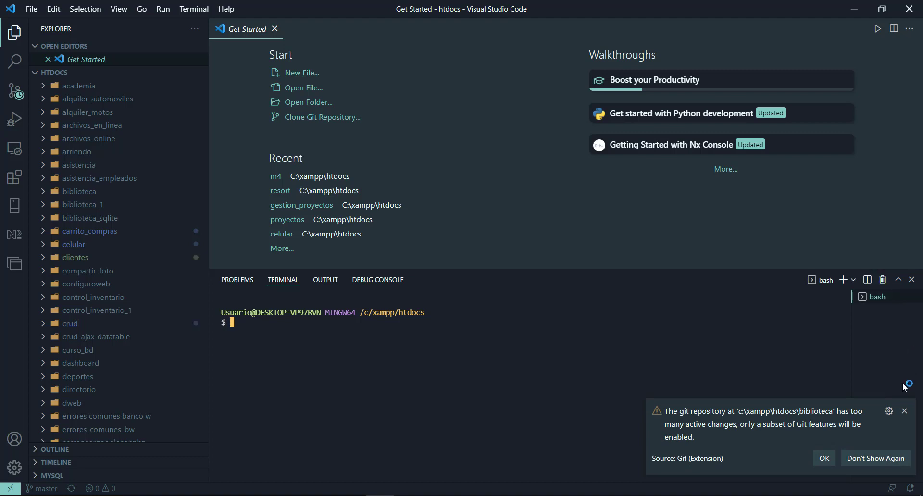
click(904, 412)
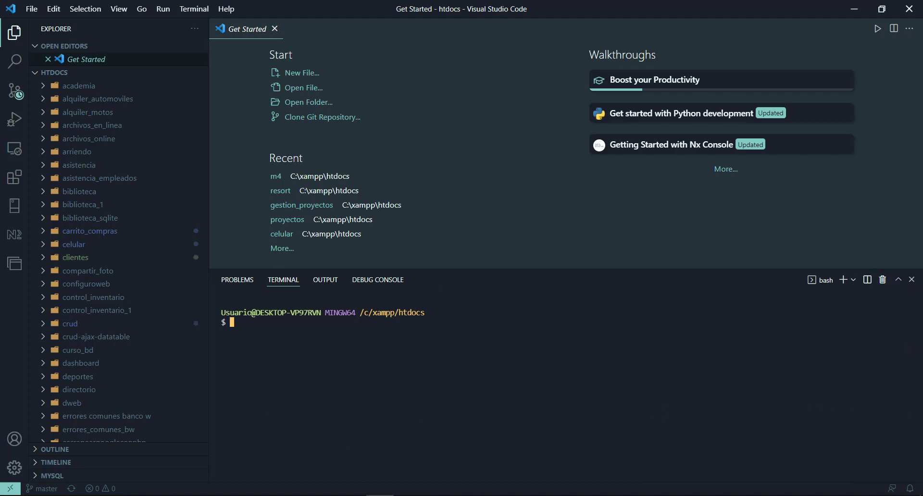
- Select the git clone command line in the tutorial article
key(alt+Tab)
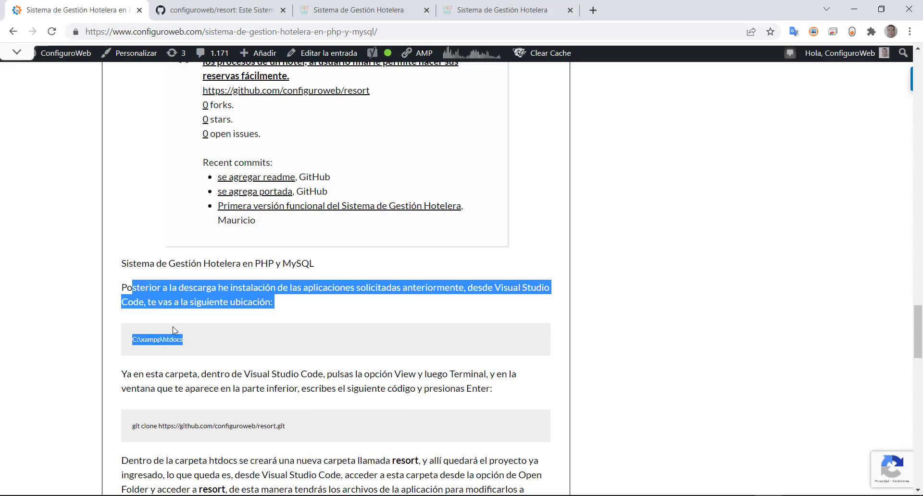
scroll(174, 330, down, 2)
drag(290, 307, 127, 321)
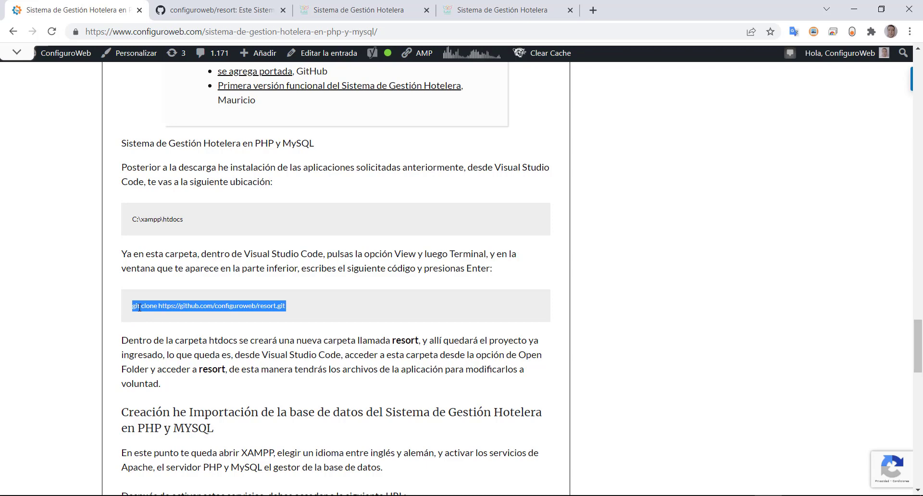
click(224, 8)
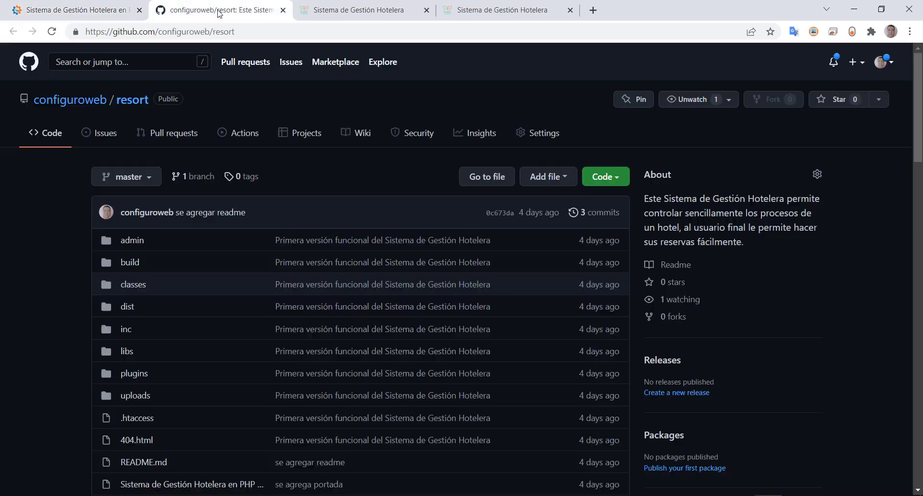
click(607, 179)
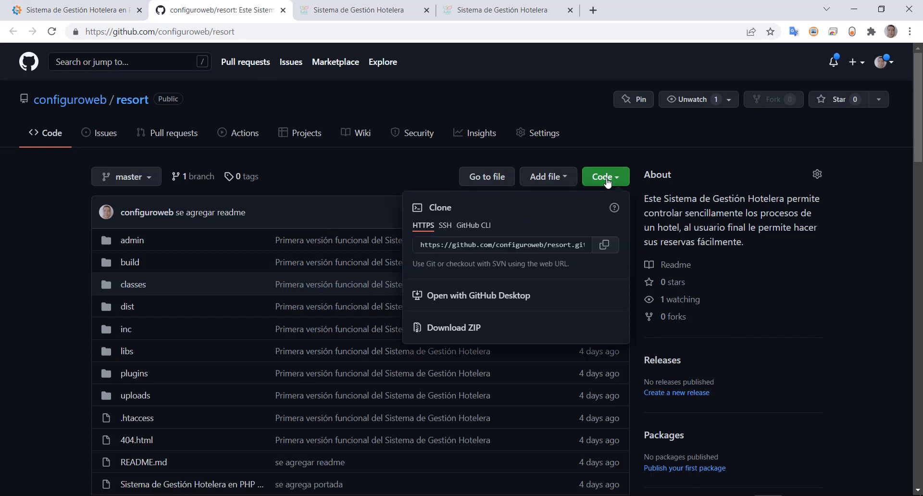
click(529, 246)
key(ctrl+c)
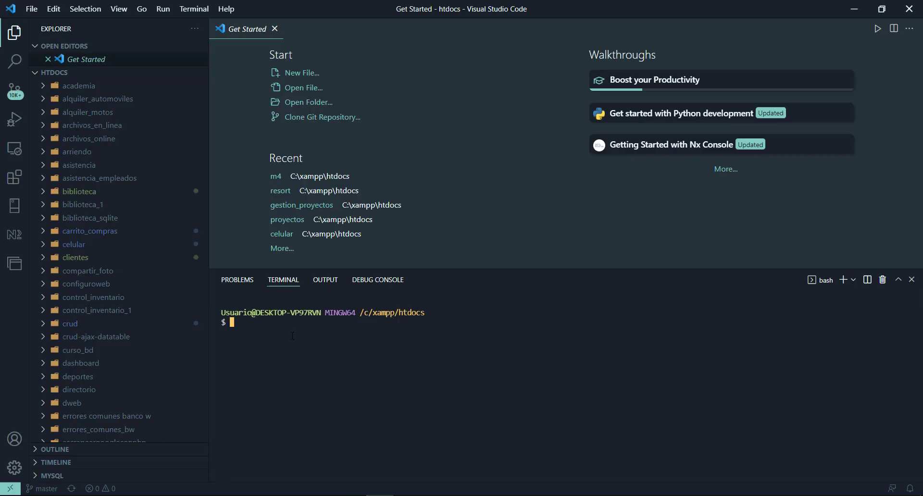
text(git clone)
key(ctrl+v)
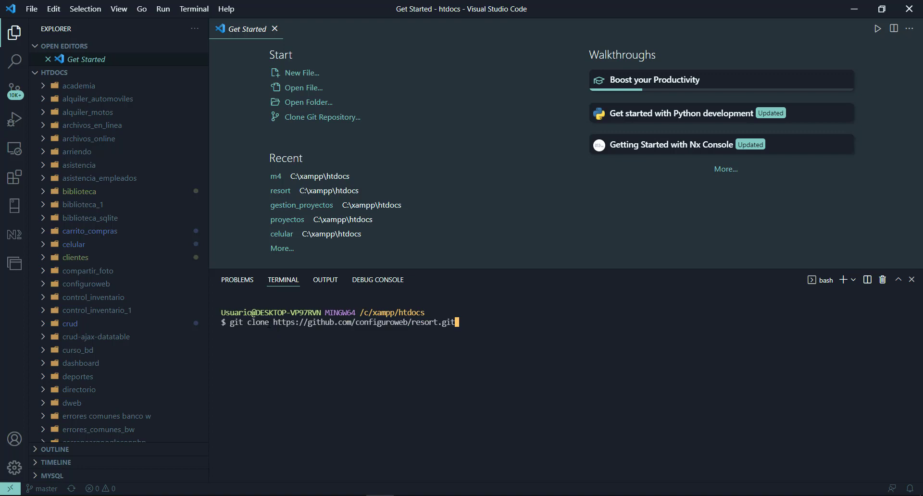
key(Return)
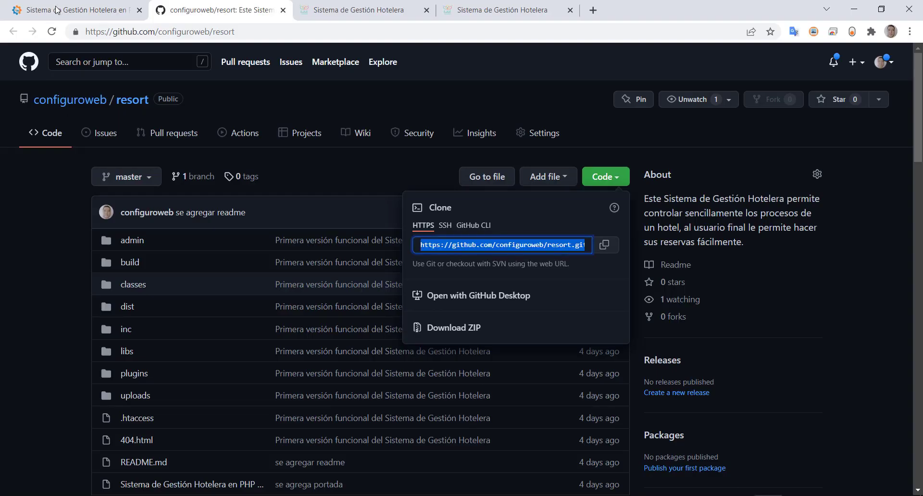
click(56, 9)
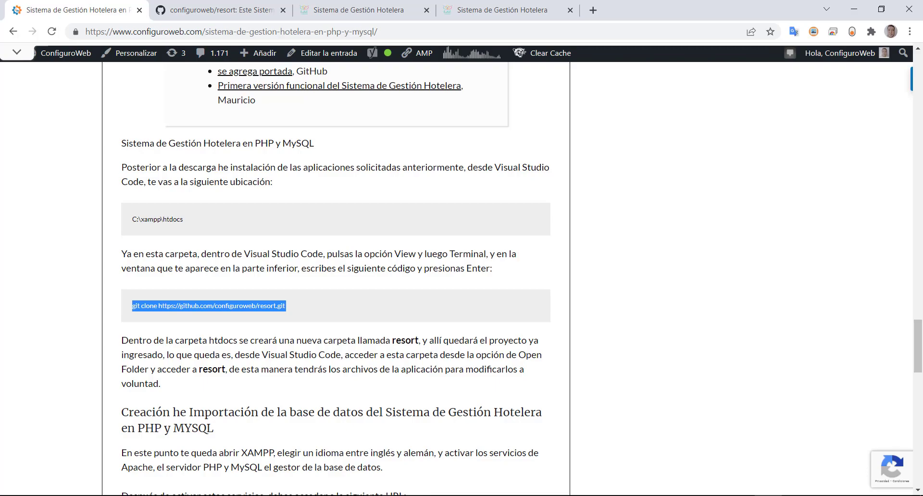
click(370, 445)
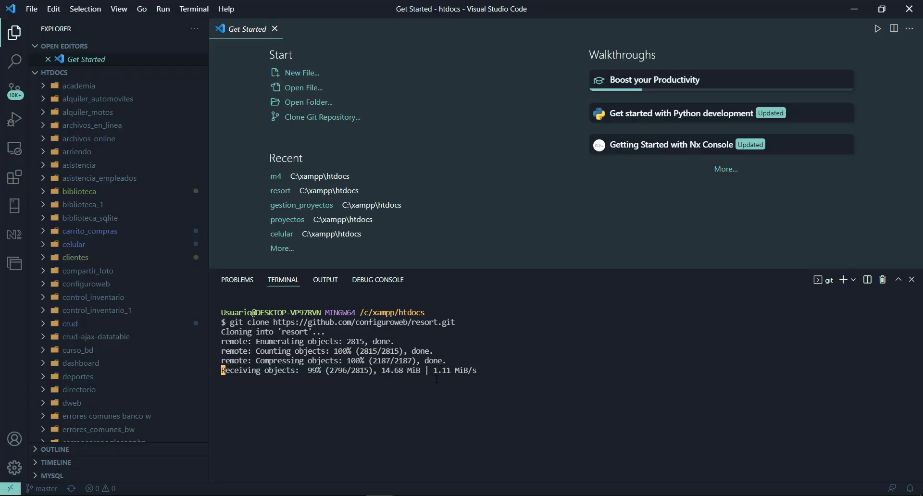